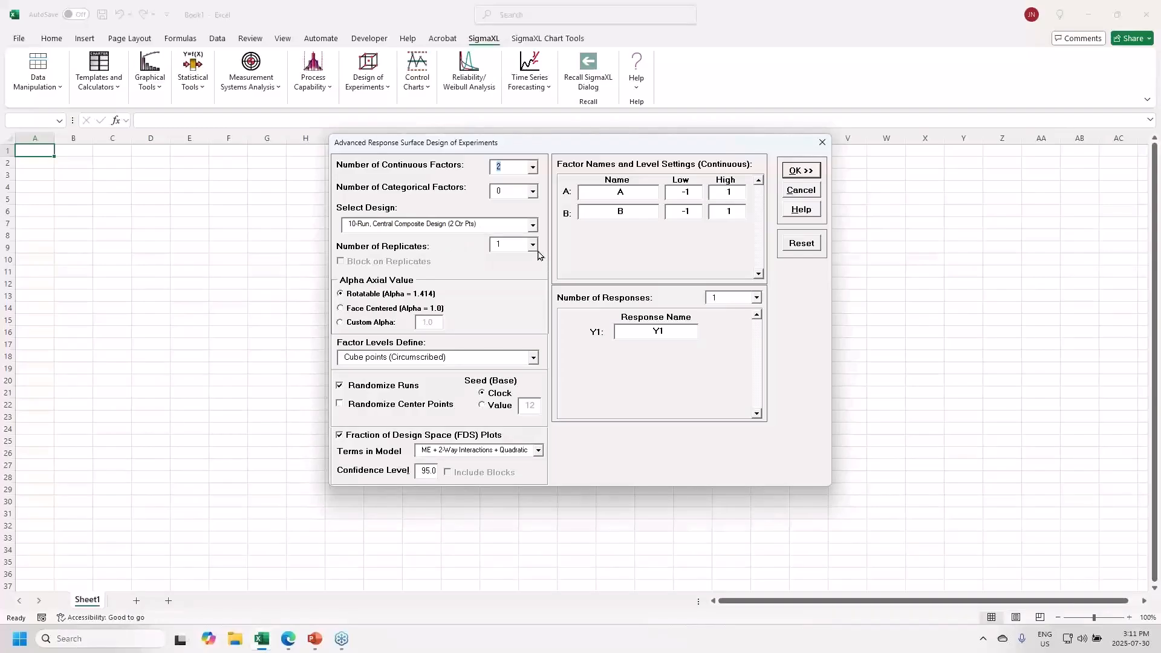
- Choose face-centered alpha 1.0 with seed 12, factors Time (20–40) and Temp (350–400), and response Taste
click(365, 311)
click(489, 407)
click(621, 193)
key(BackSpace)
text(o)
text(p)
key(BackSpace)
key(BackSpace)
text(Taste)
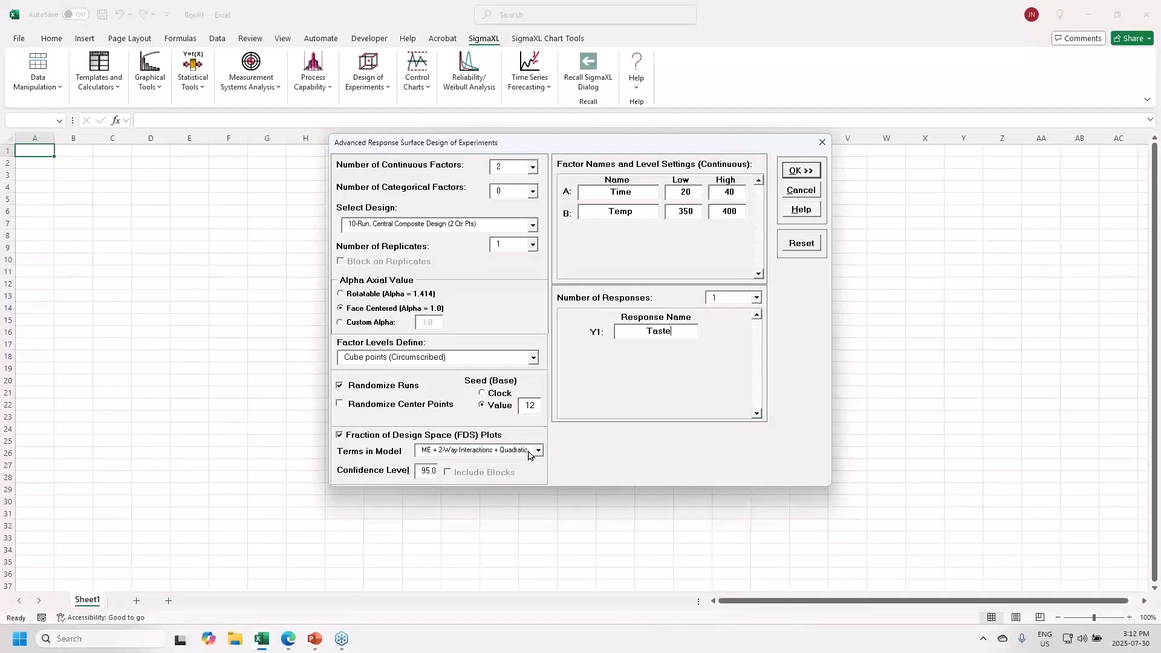
- Create the RSM (1) design sheet and review its 10-run table, blank Taste column, FDS plots and summary statistics
click(800, 171)
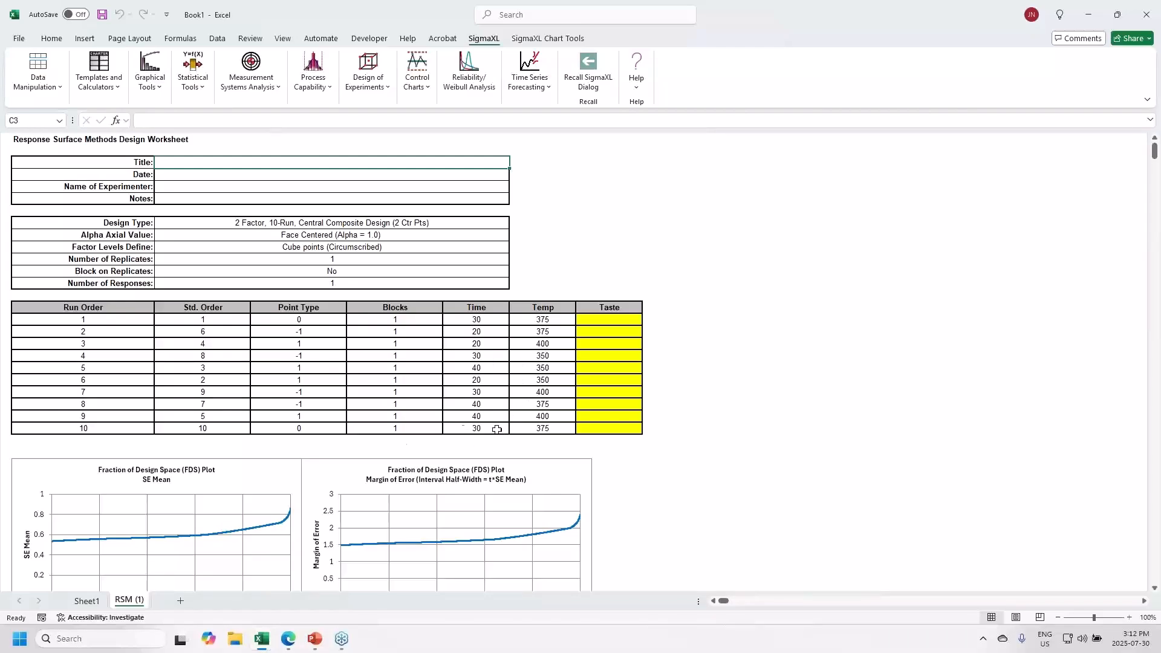
scroll(549, 445, down, 1)
scroll(552, 461, down, 1)
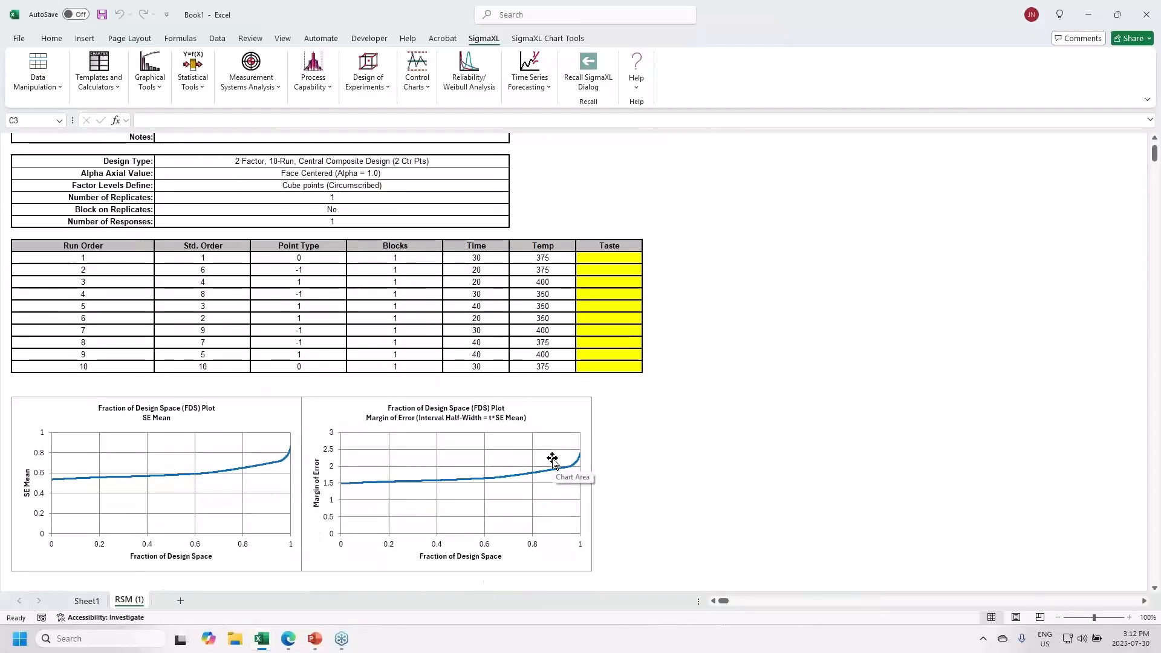
scroll(553, 458, down, 1)
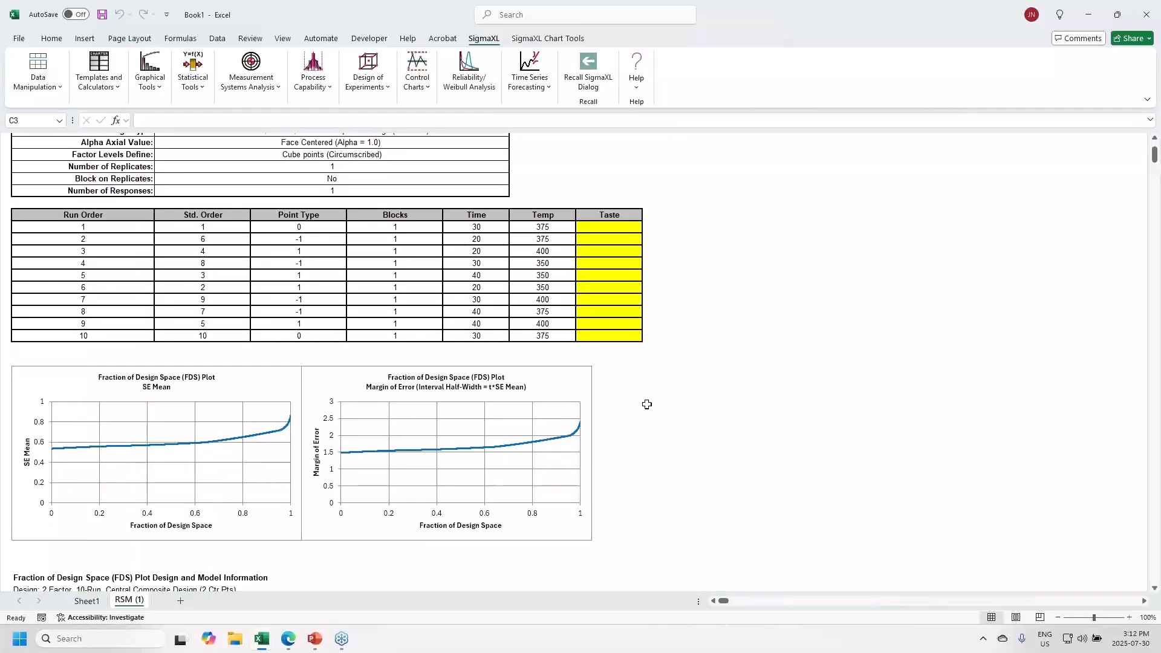
scroll(660, 400, down, 4)
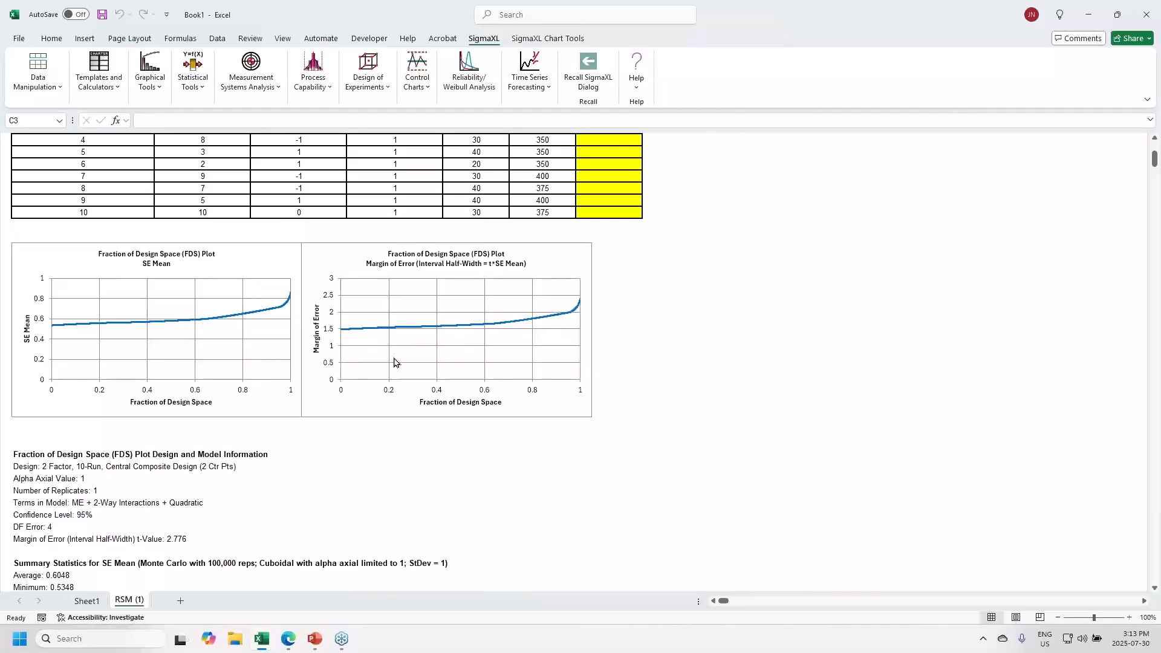
scroll(717, 334, down, 2)
scroll(717, 335, down, 1)
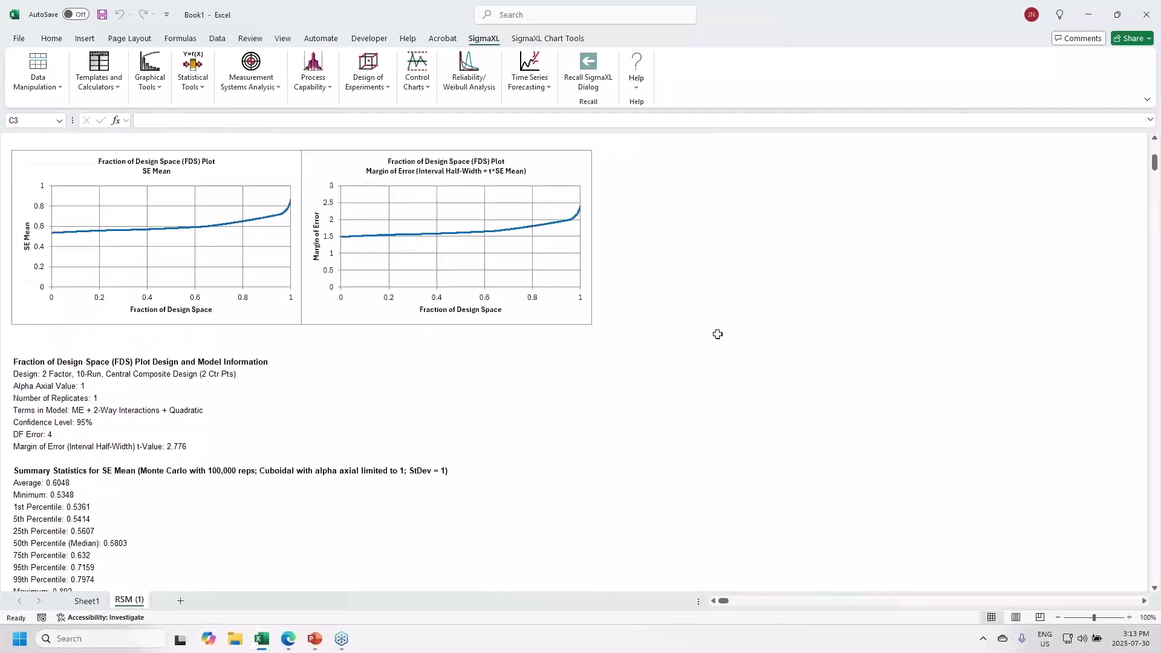
scroll(719, 334, up, 5)
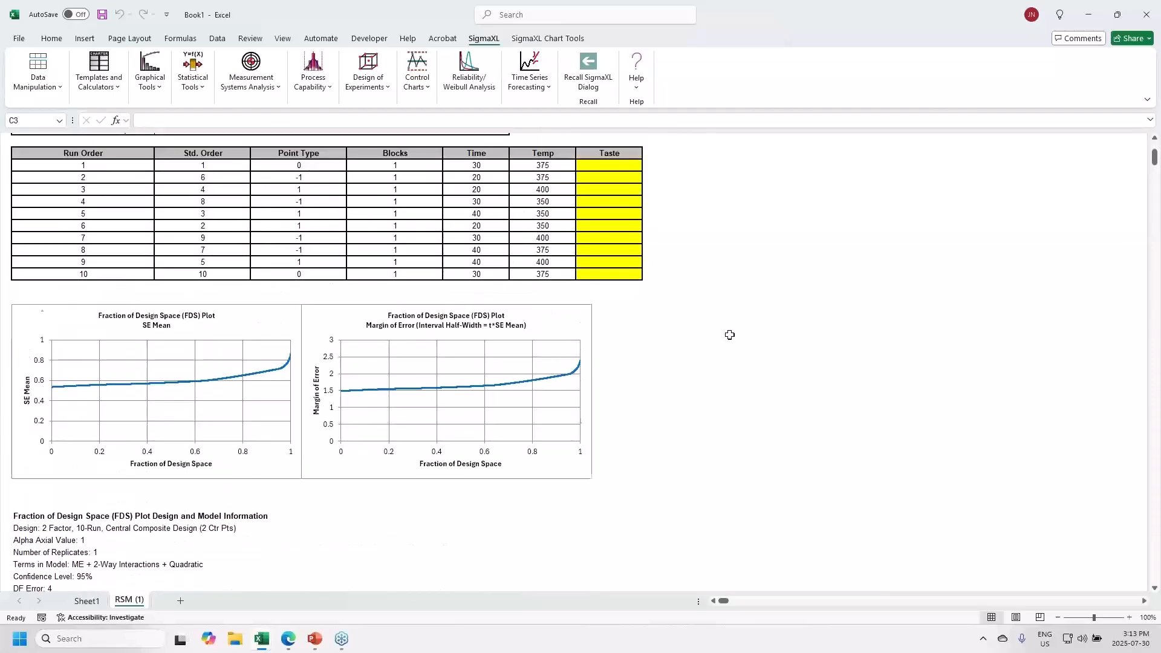
scroll(731, 336, up, 4)
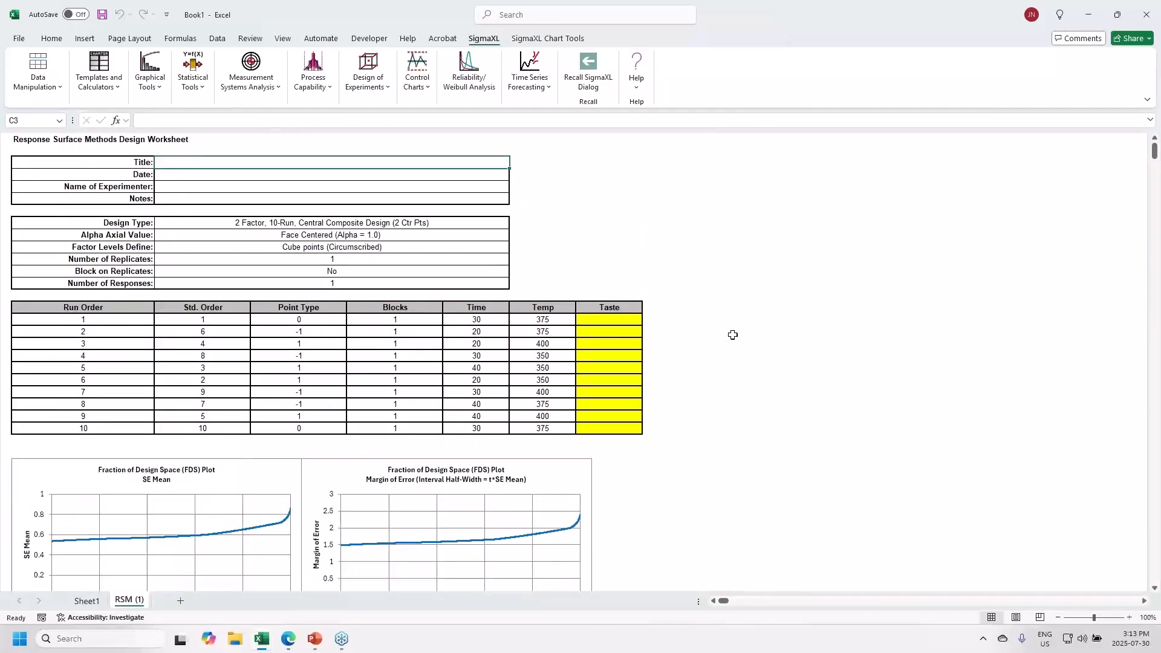
scroll(732, 335, down, 1)
scroll(735, 335, down, 1)
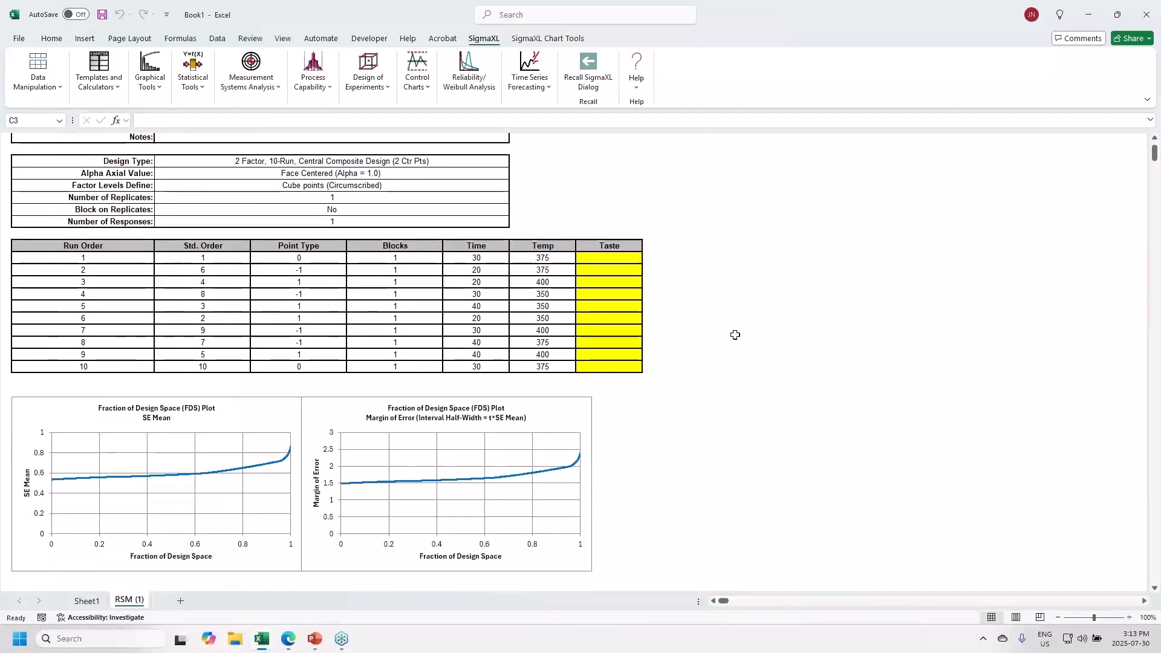
scroll(735, 335, down, 1)
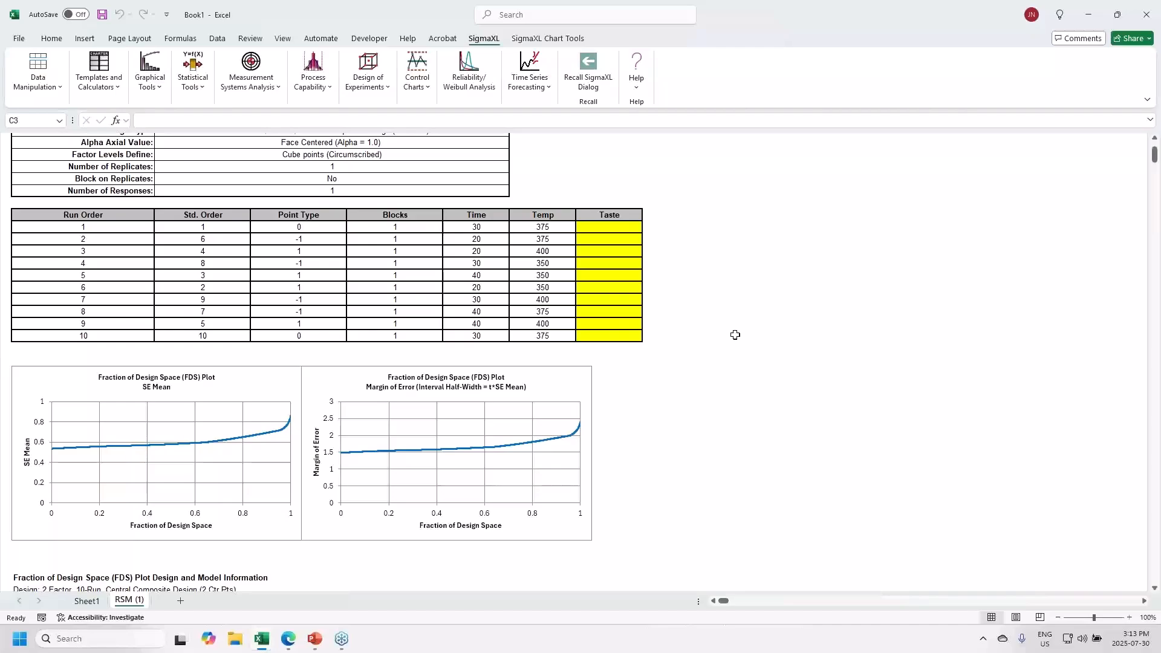
scroll(736, 335, down, 5)
scroll(642, 441, down, 3)
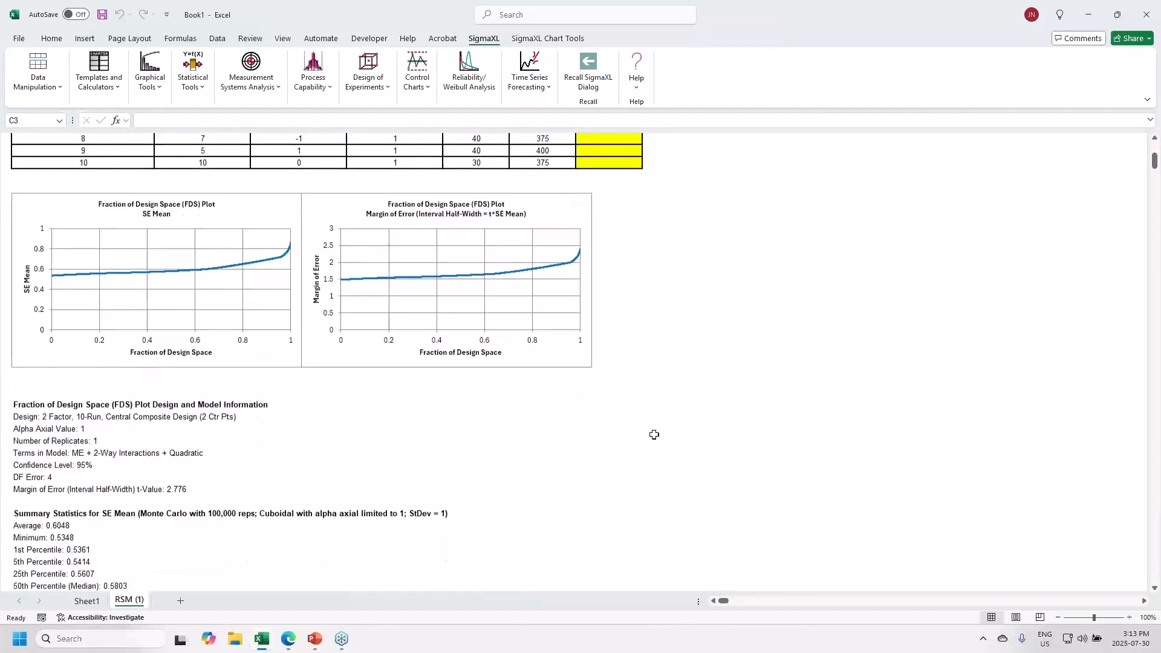
scroll(656, 431, down, 2)
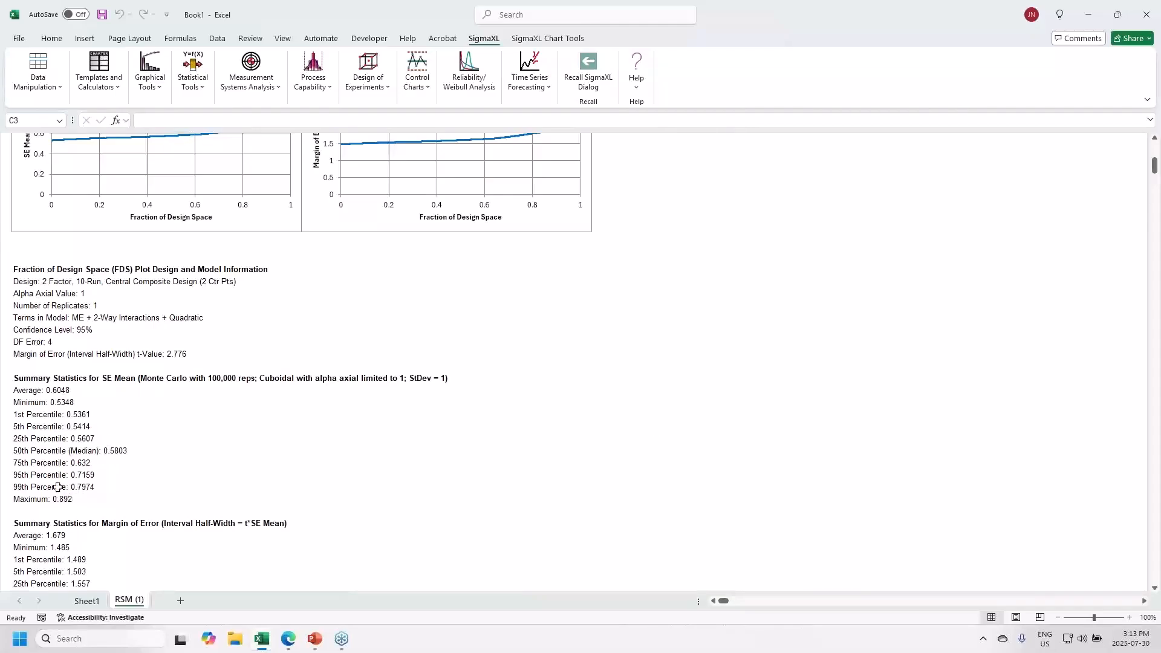
scroll(138, 494, down, 2)
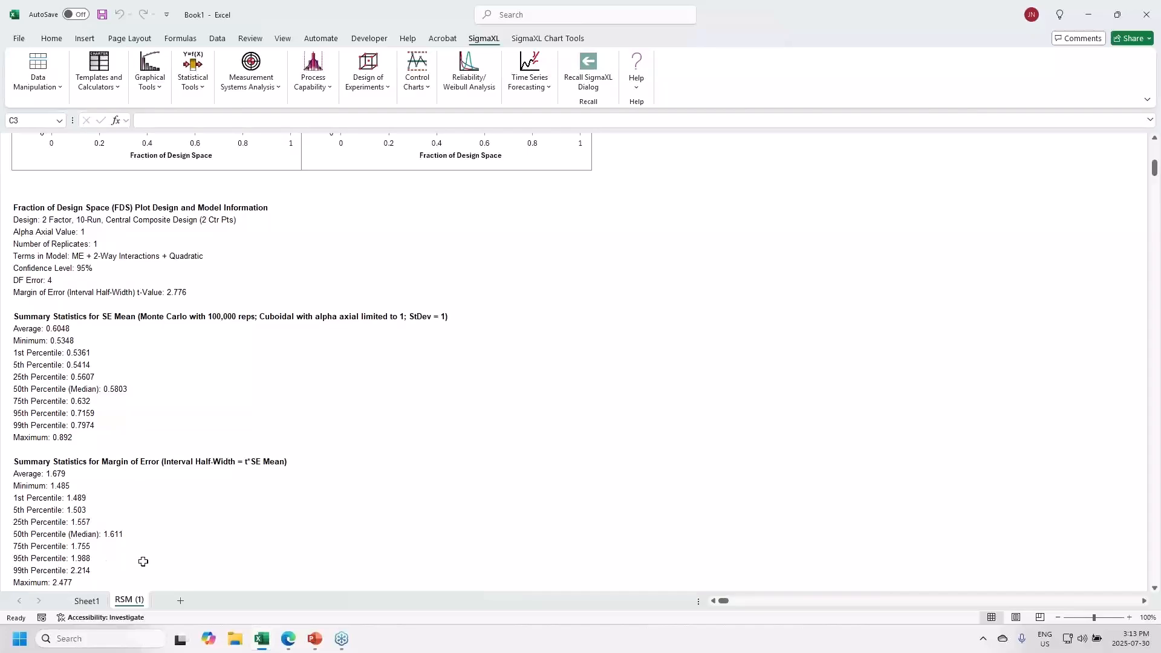
scroll(160, 557, up, 10)
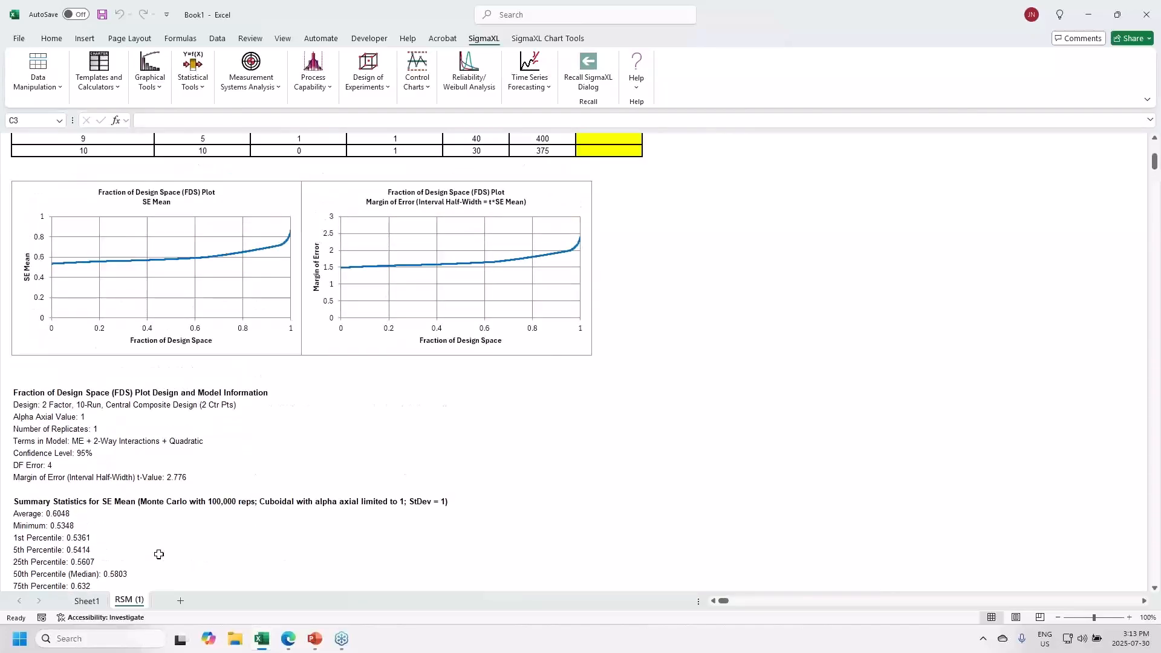
scroll(156, 553, up, 3)
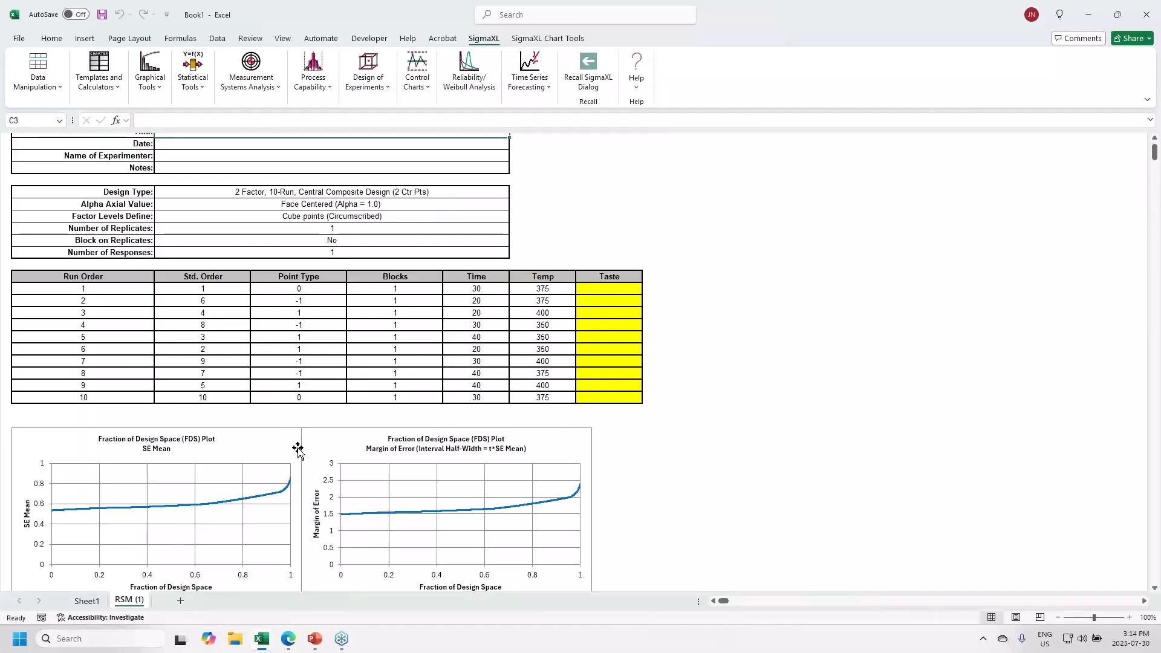
- Switch to the Cake Bake example workbook and start the Analyze Response Surface Design tool
mouse_move(264, 648)
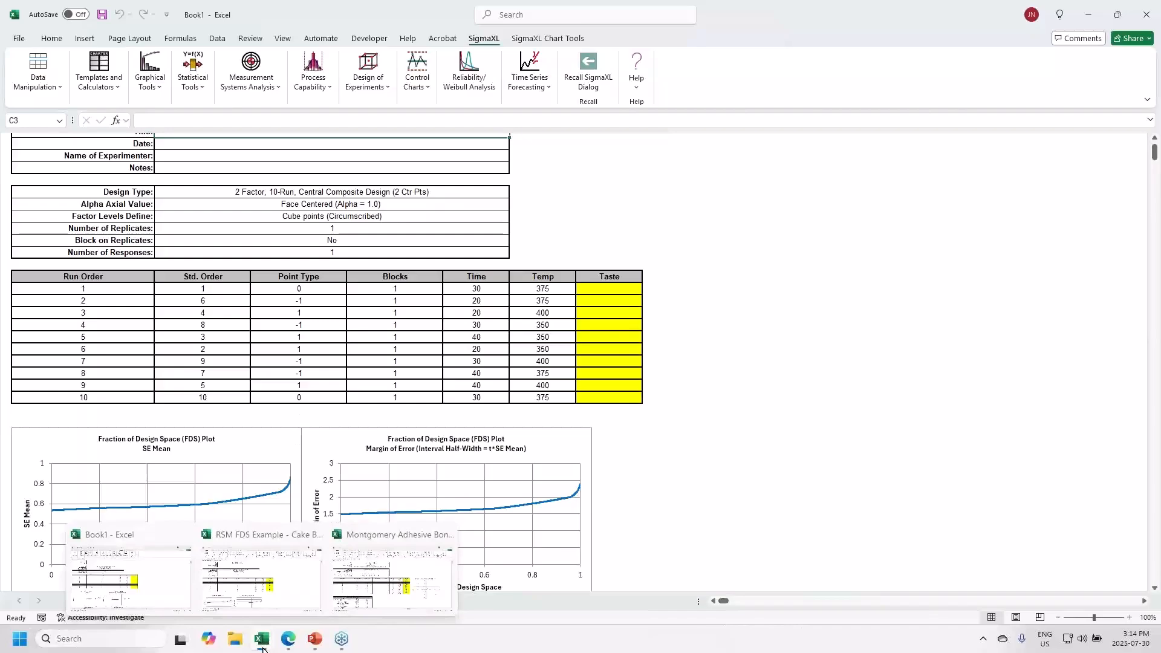
click(237, 596)
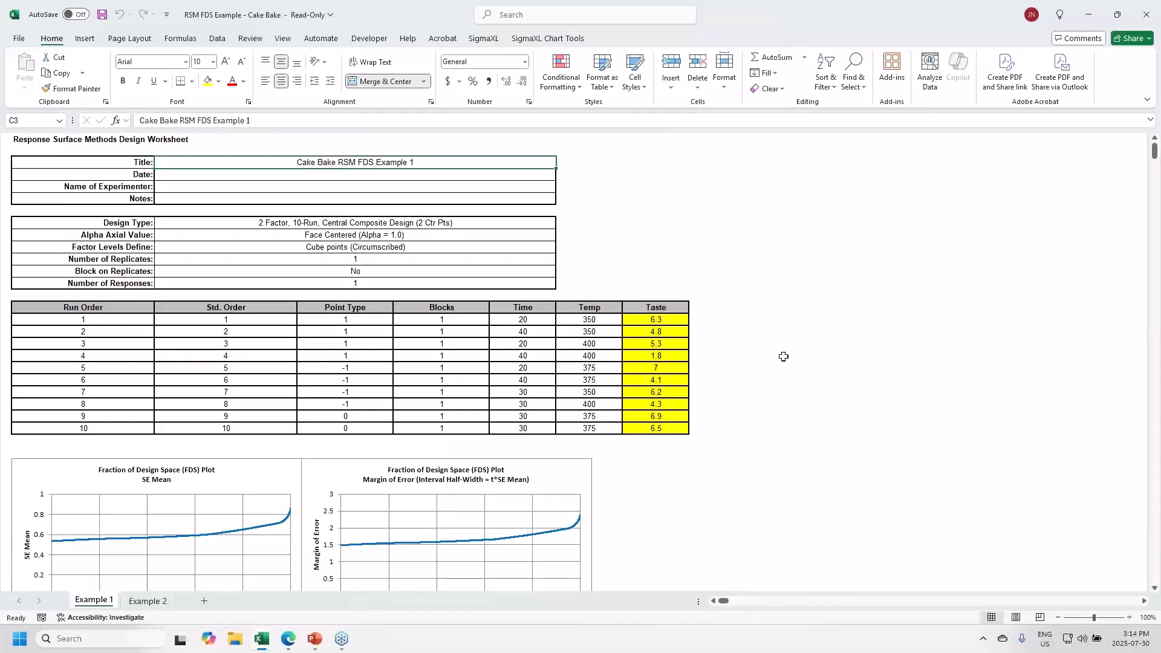
click(484, 39)
click(375, 94)
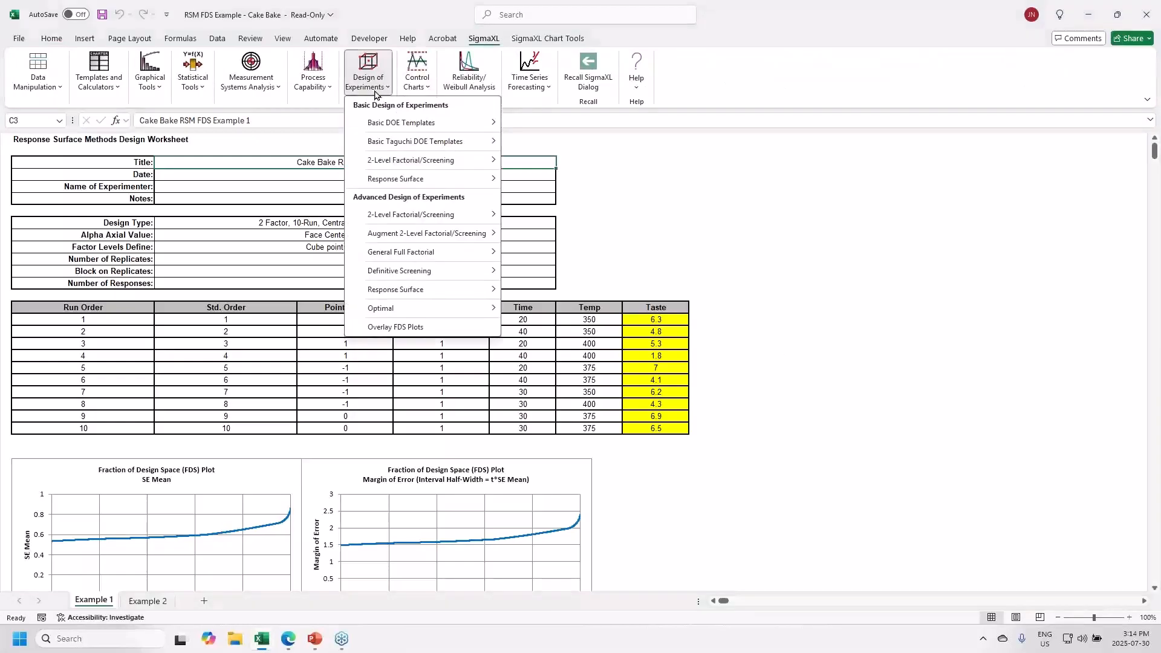
mouse_move(407, 291)
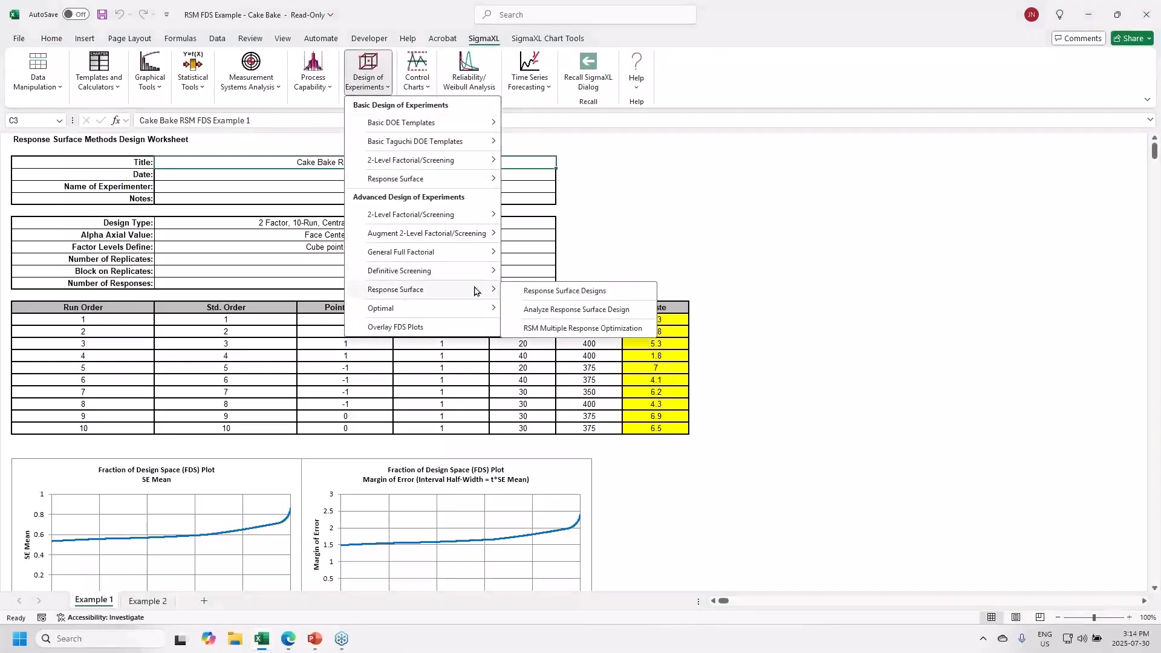
click(542, 311)
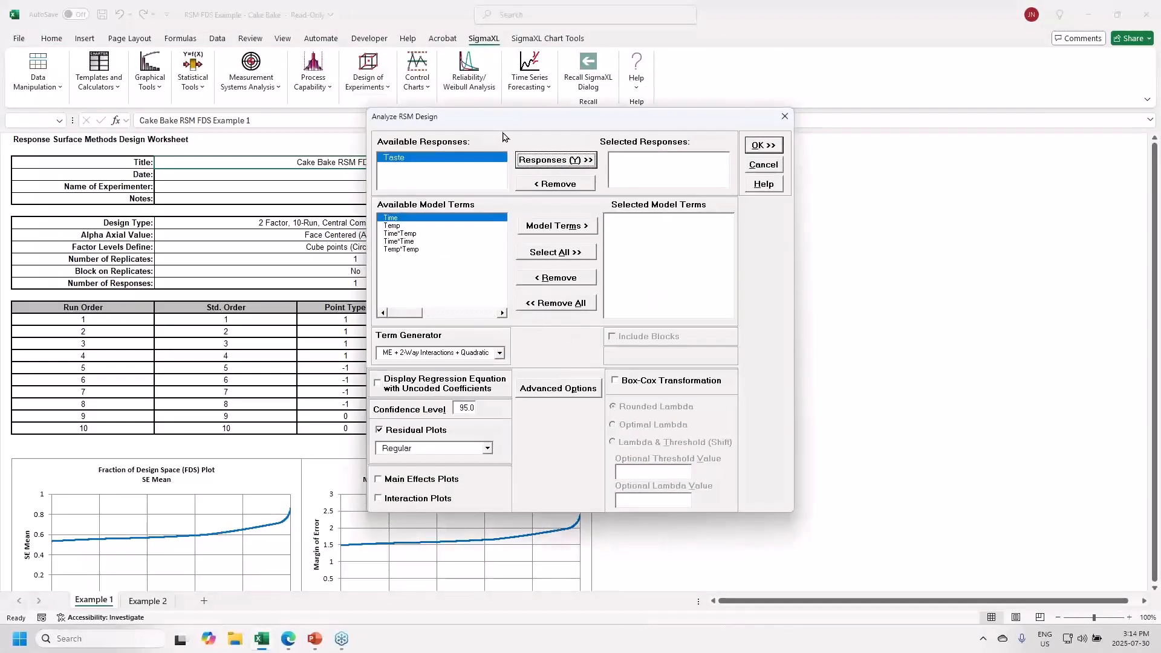
- Analyze Taste with all five model terms selected and residual plots turned off
click(572, 161)
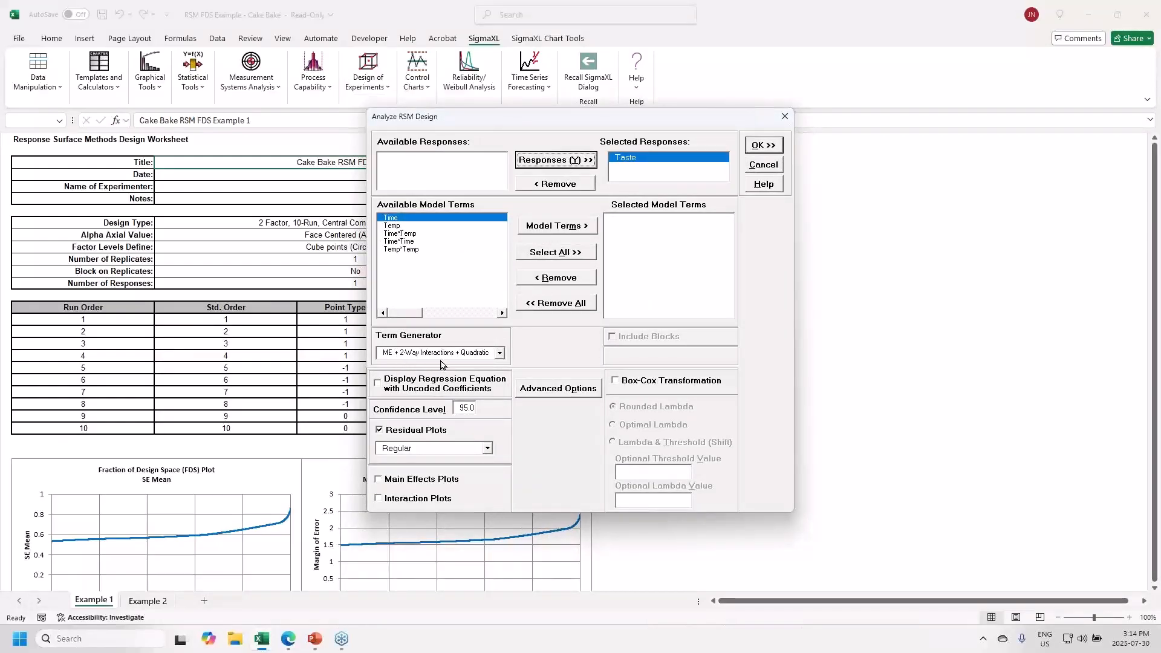
click(561, 253)
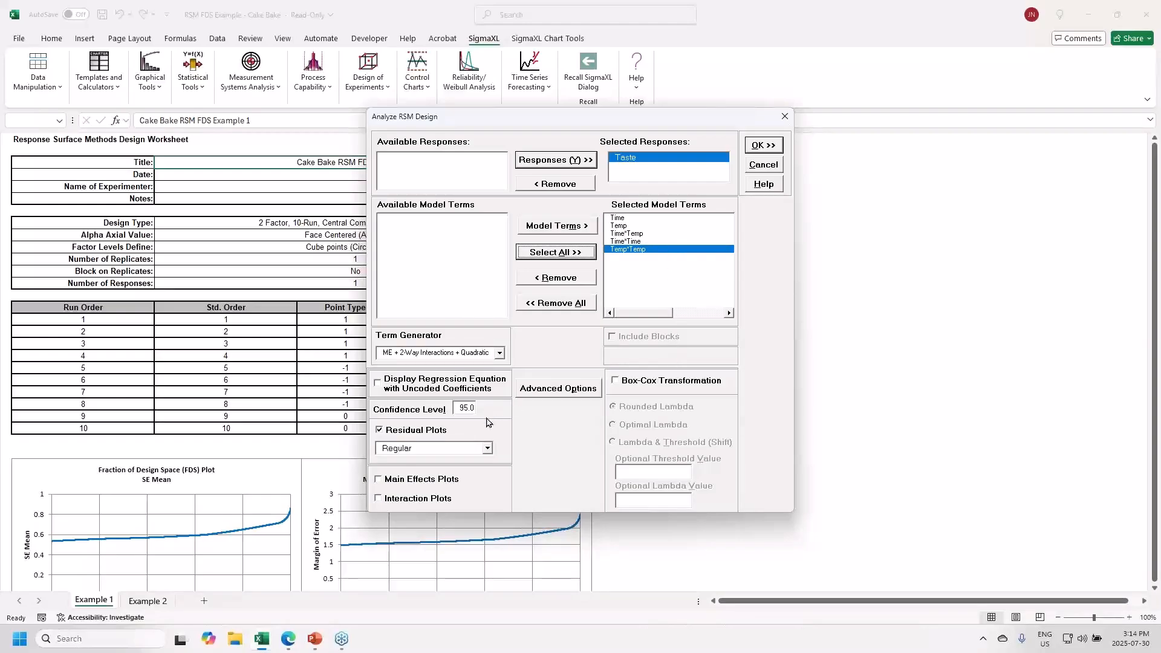
click(416, 430)
- Fit the Taste model and bring the Predicted Response Calculator's interval columns into view
click(762, 147)
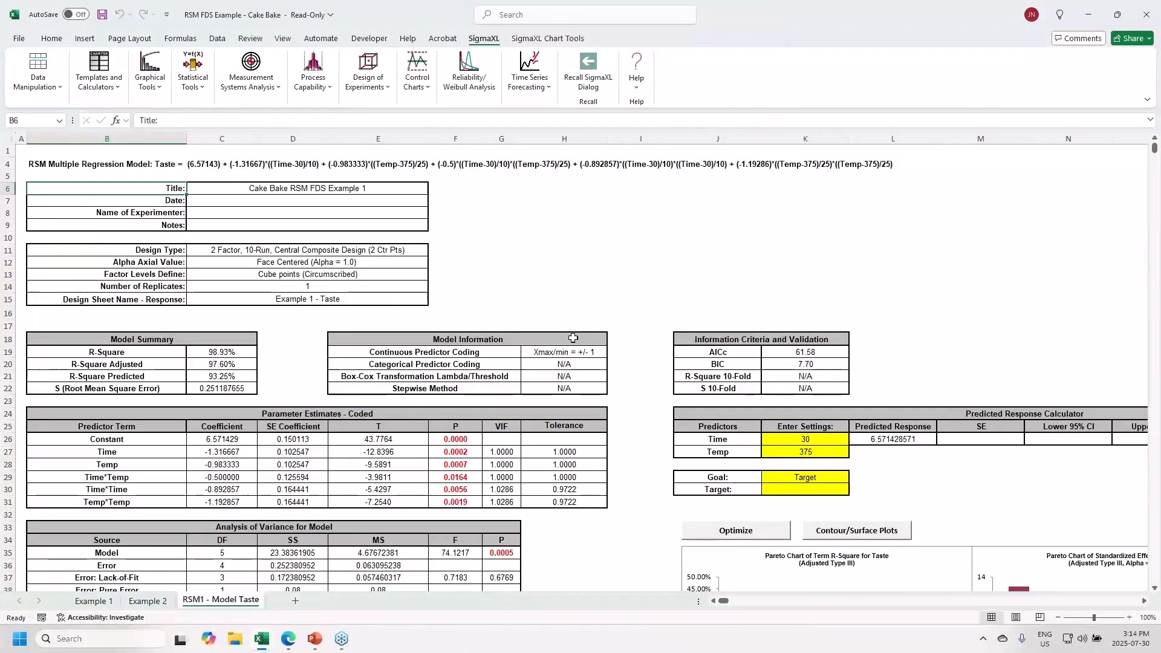
scroll(563, 348, down, 2)
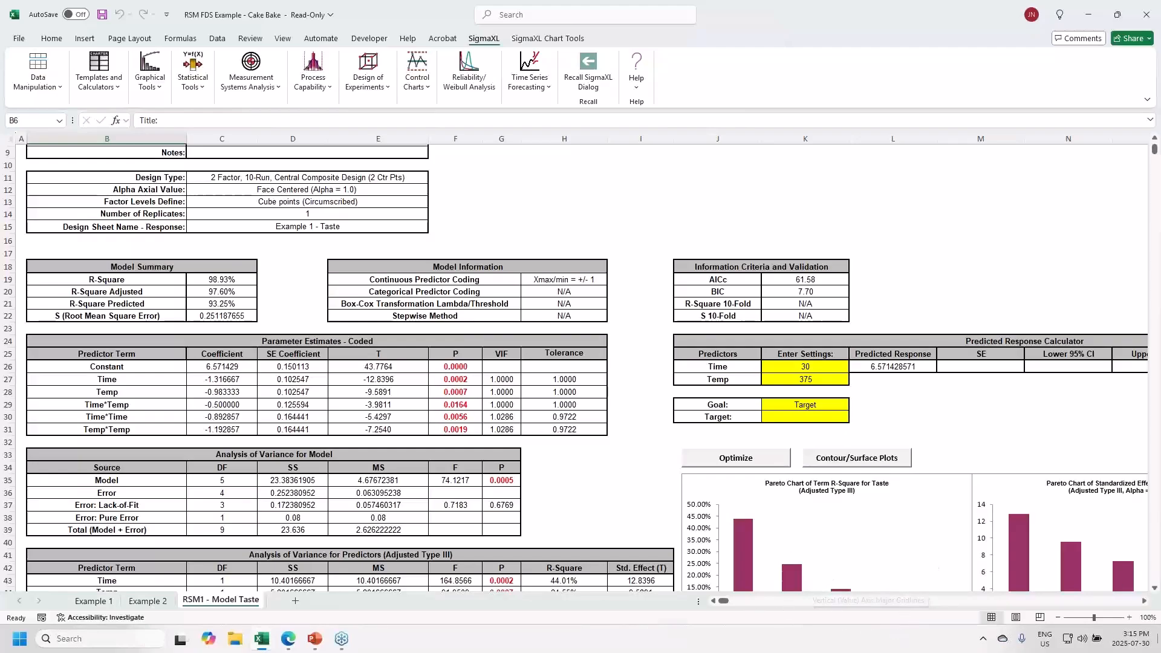
click(1146, 602)
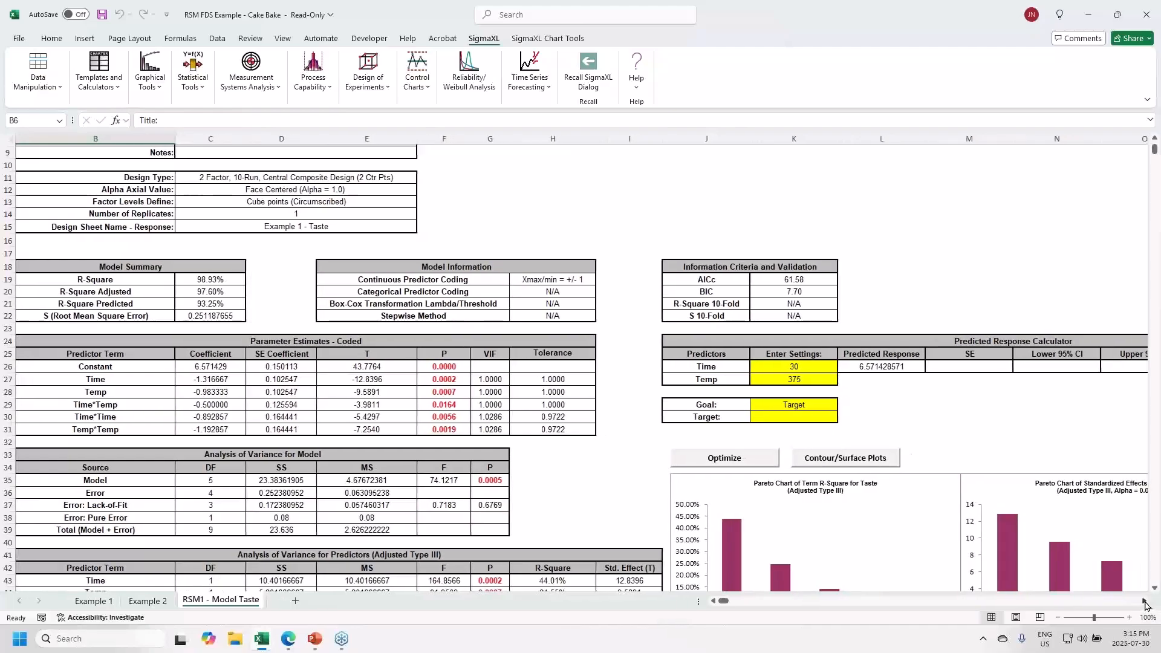
click(1145, 601)
click(1145, 601)
click(1145, 601)
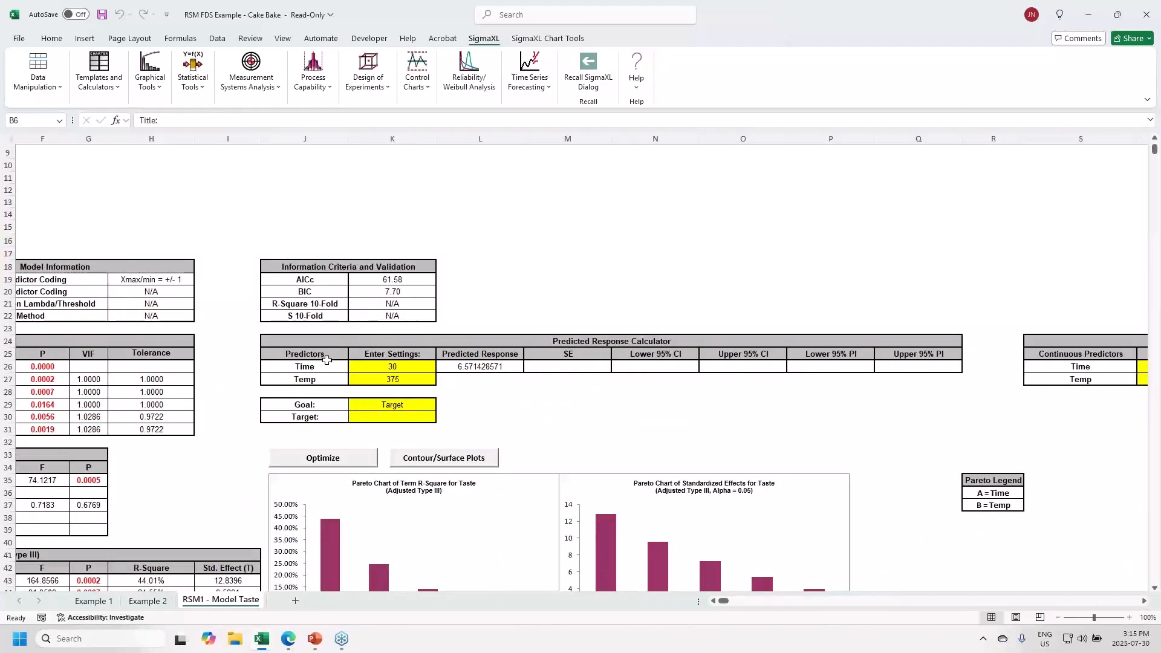
- Re-enter Time 30 so the calculator shows SE 0.150 and 95% CI 6.15–6.99 at Temp 375
click(360, 366)
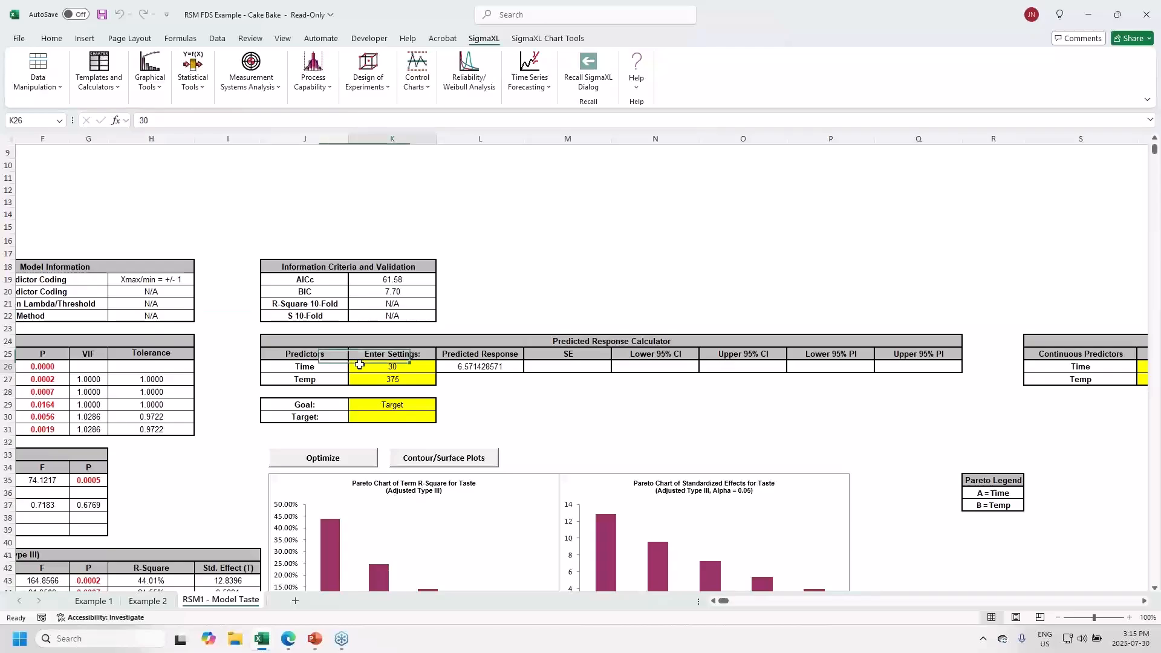
text(30)
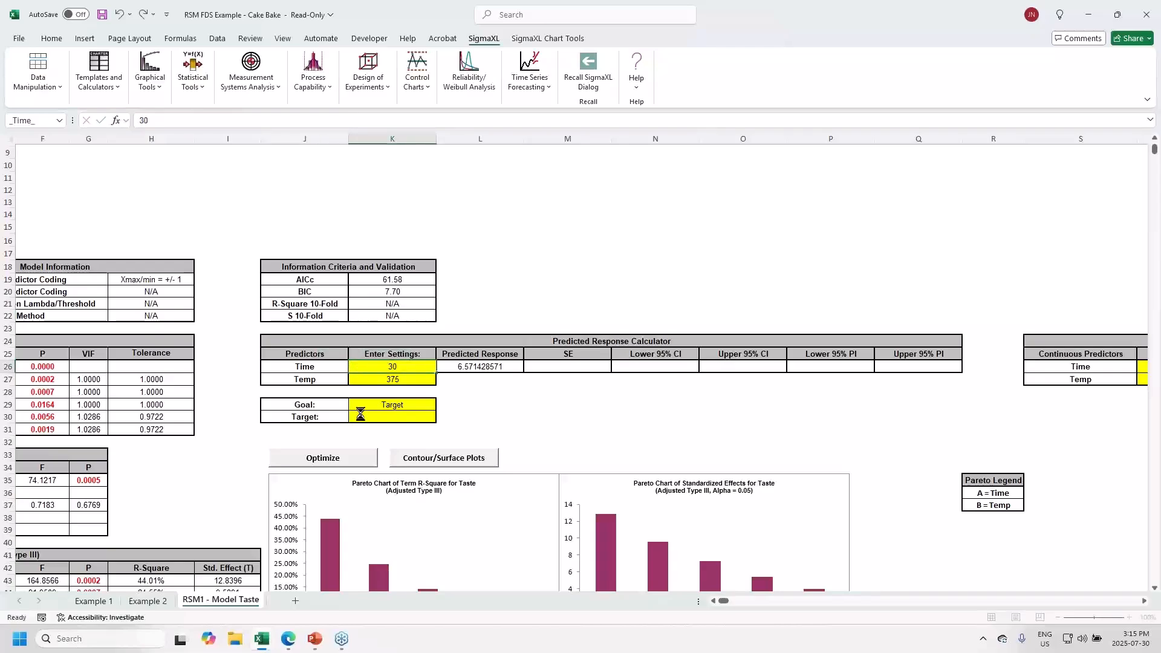
key(Return)
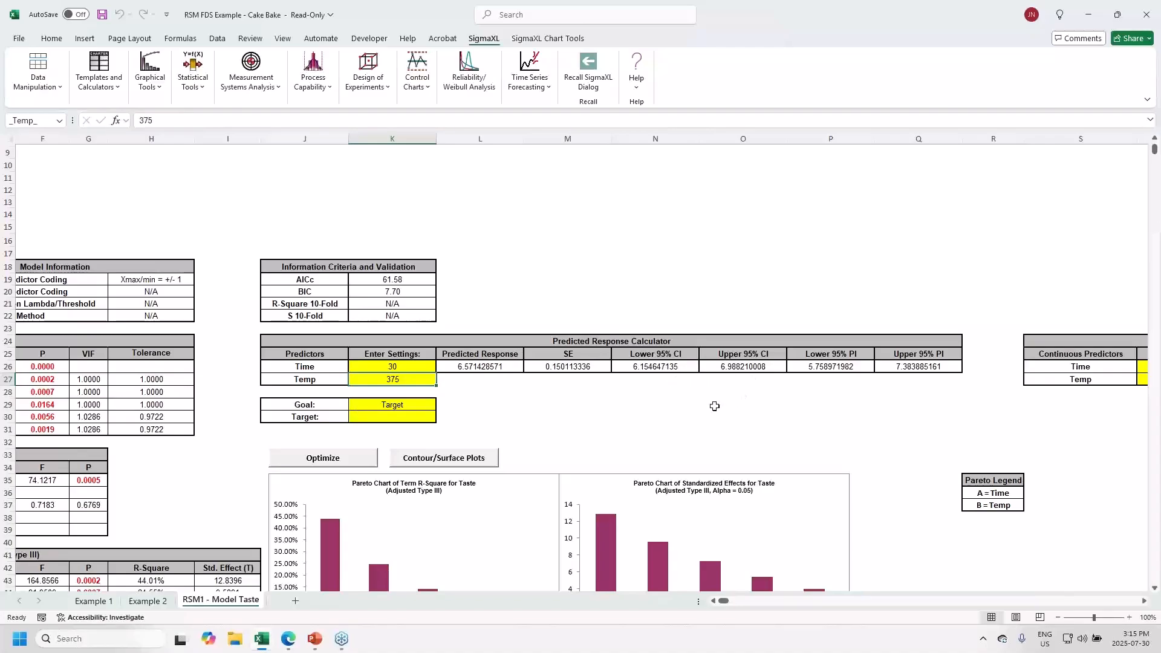
click(736, 381)
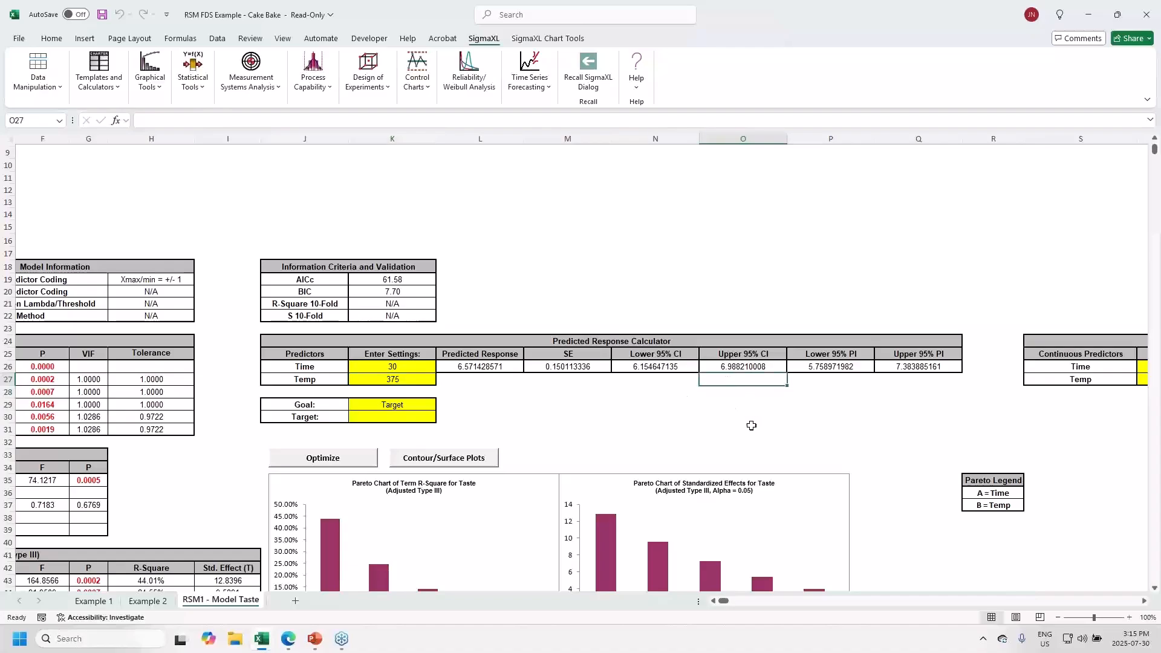
- Enter =O26-L26 below the Upper 95% CI, giving the half-width 0.416781437
text(=)
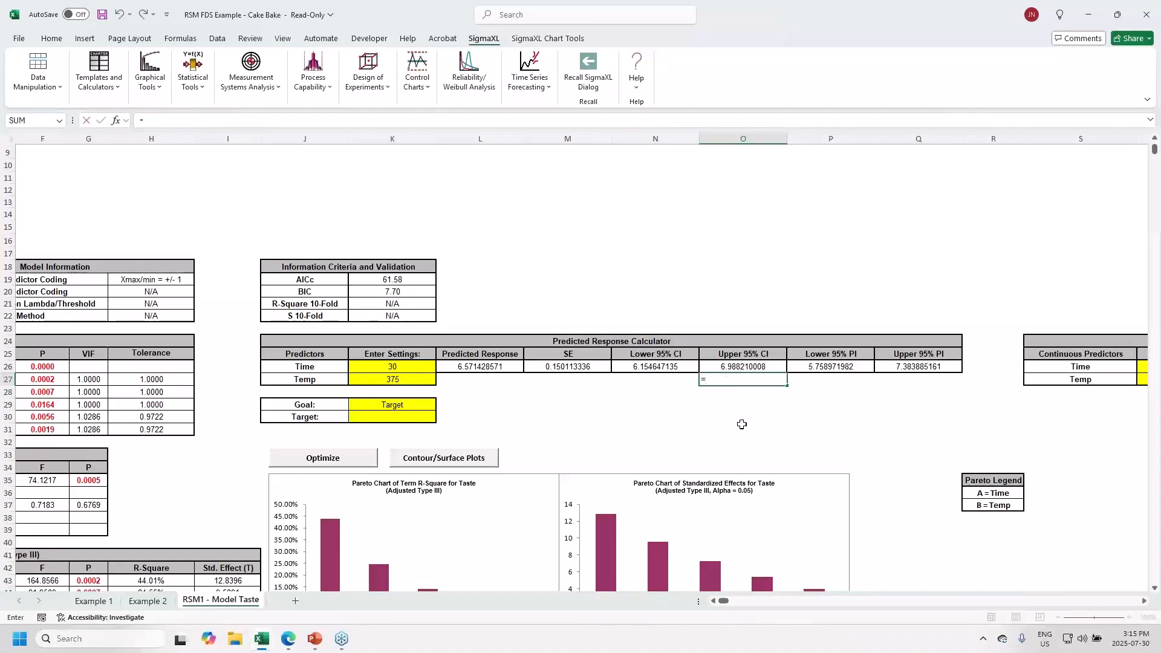
click(723, 365)
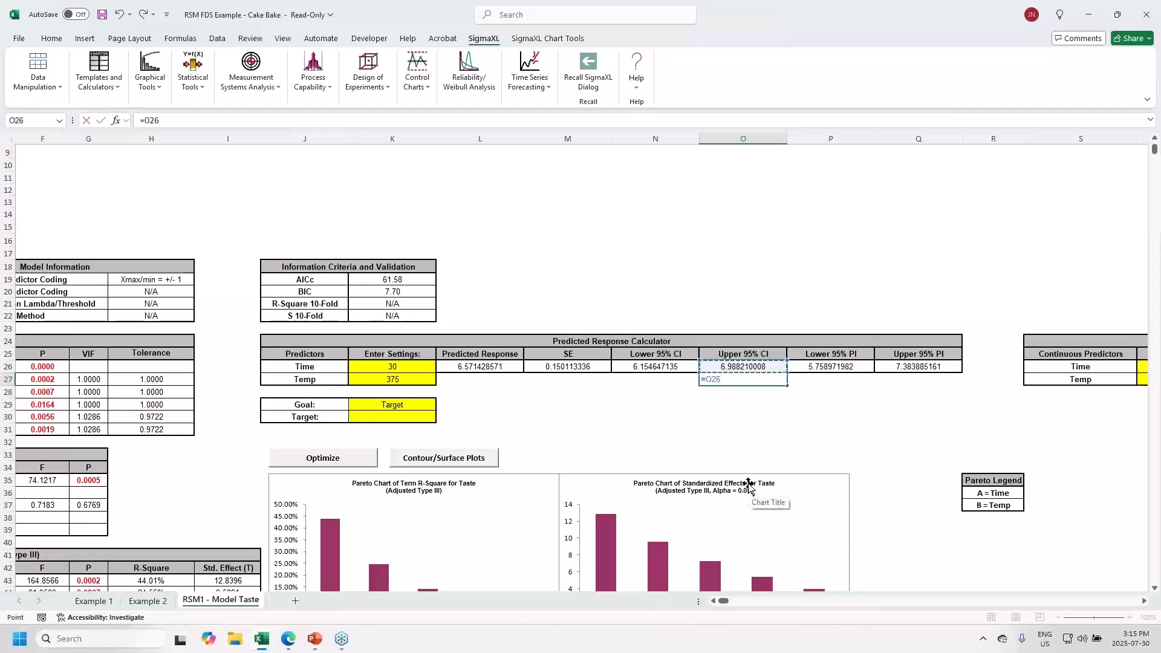
click(456, 365)
key(Return)
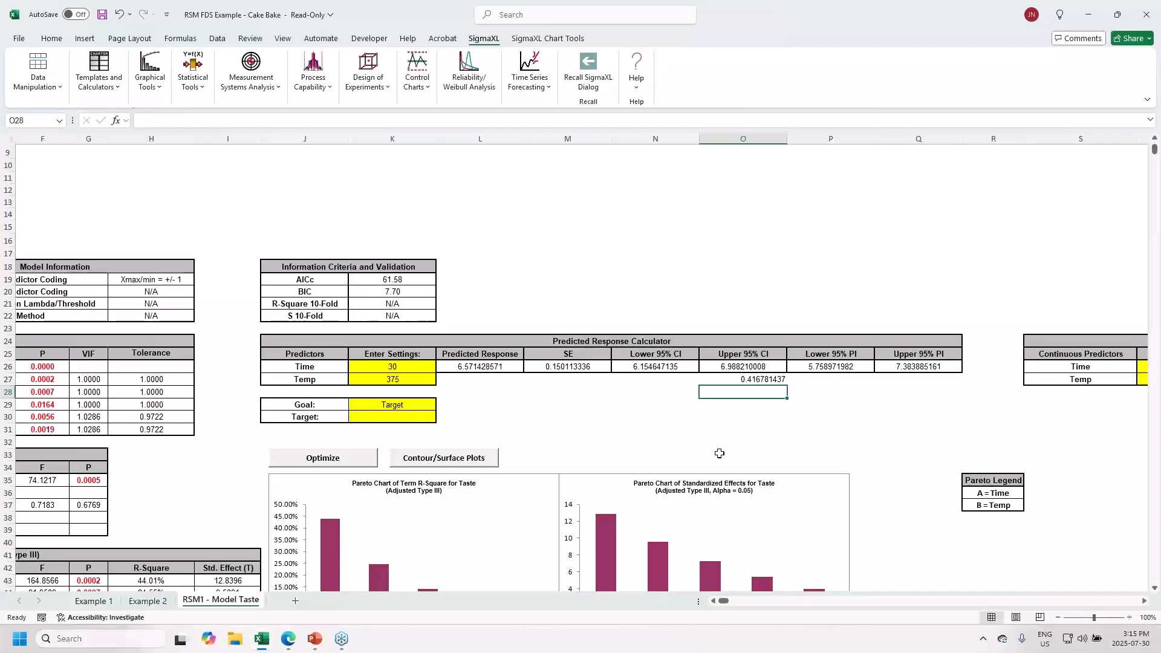
click(756, 383)
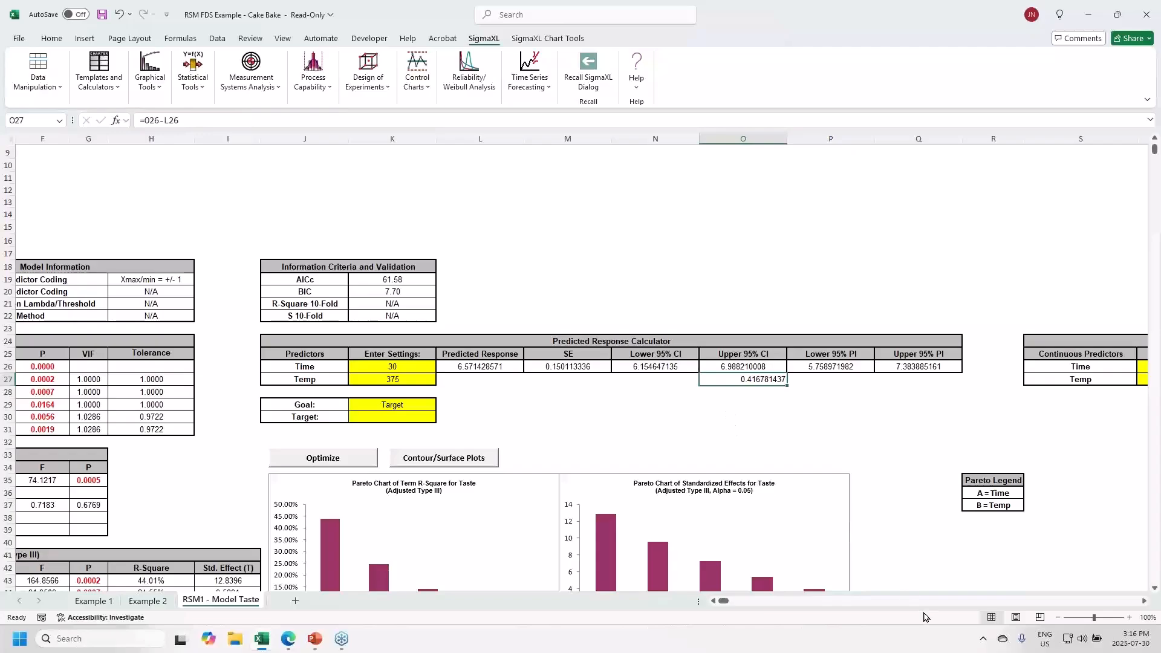
click(714, 602)
click(714, 601)
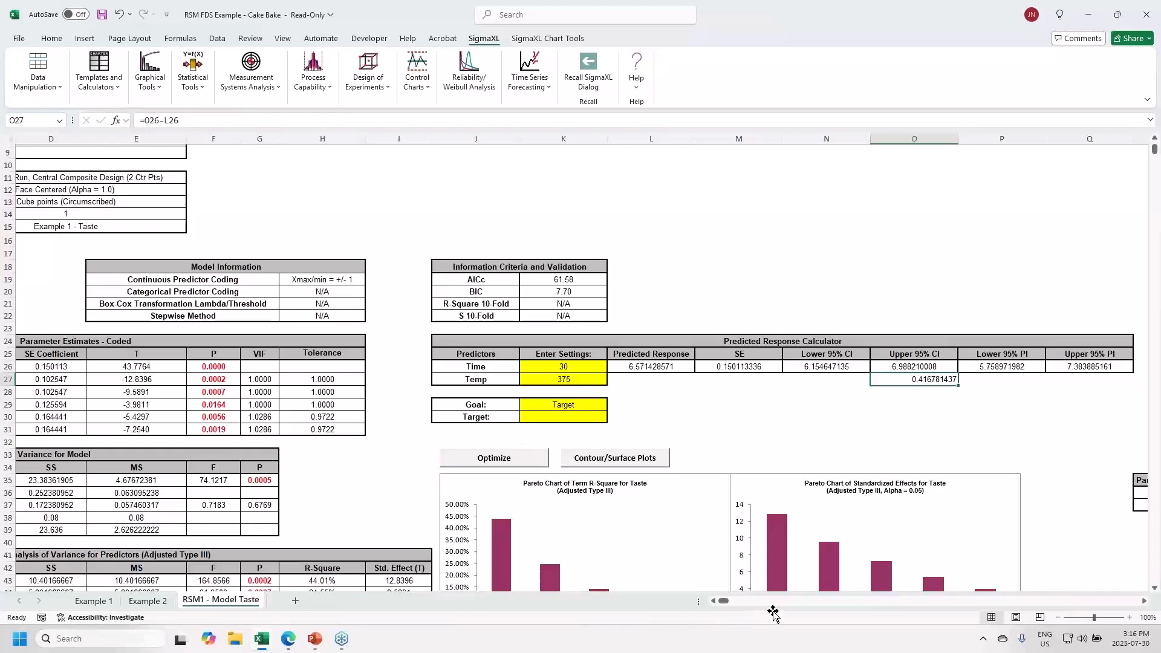
click(714, 602)
click(713, 602)
click(714, 601)
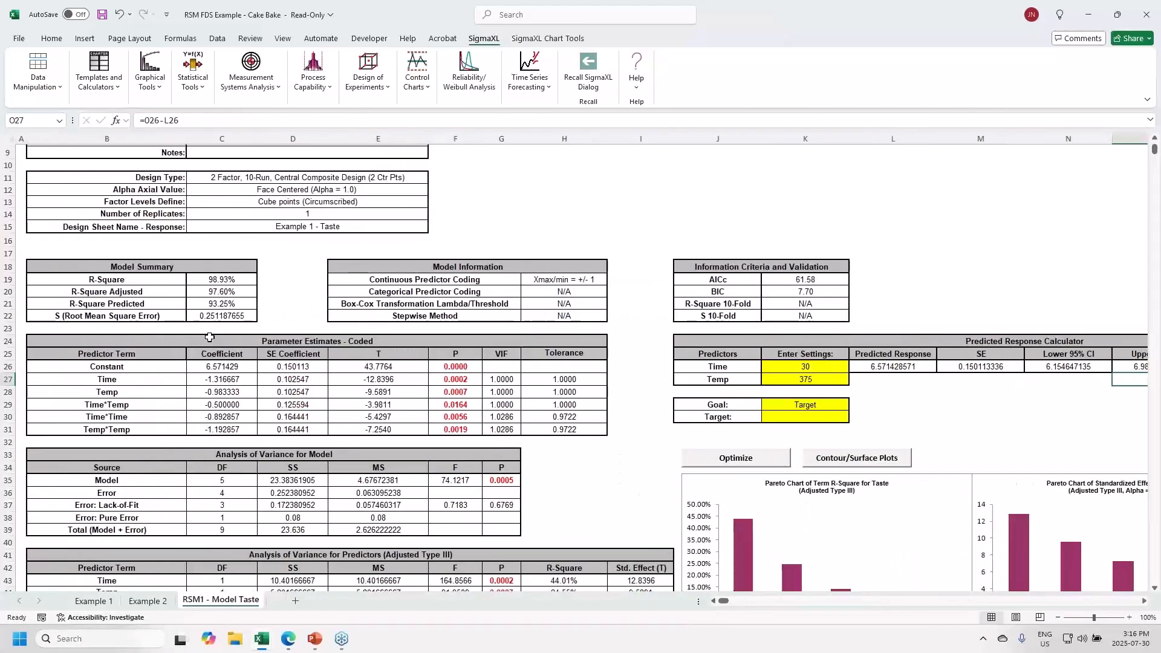
click(248, 317)
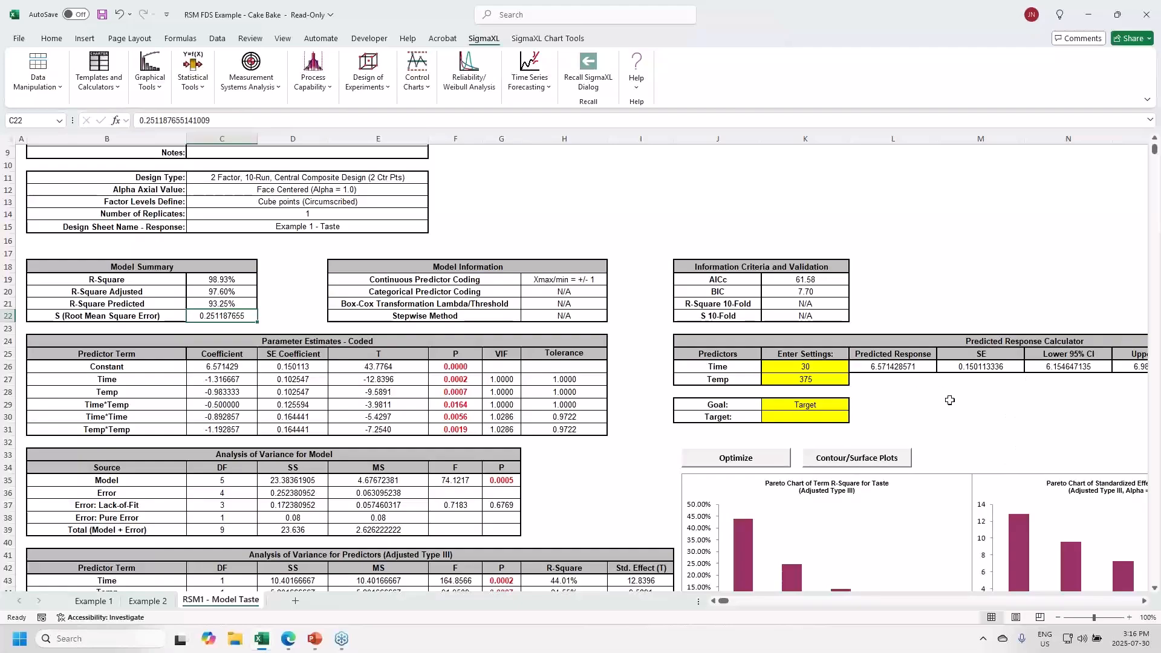
click(812, 365)
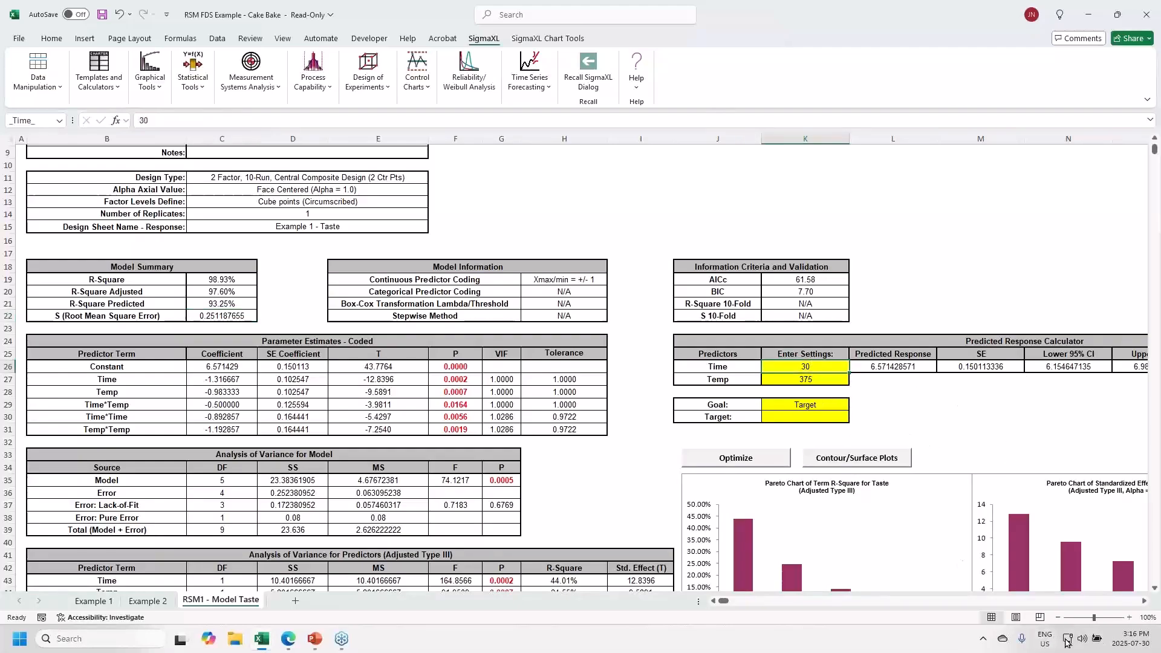
- Change the calculator to Time 20 and Temp 350, predicting Taste 6.285714286 with half-width 0.622852399
click(1145, 601)
click(1144, 601)
click(1144, 600)
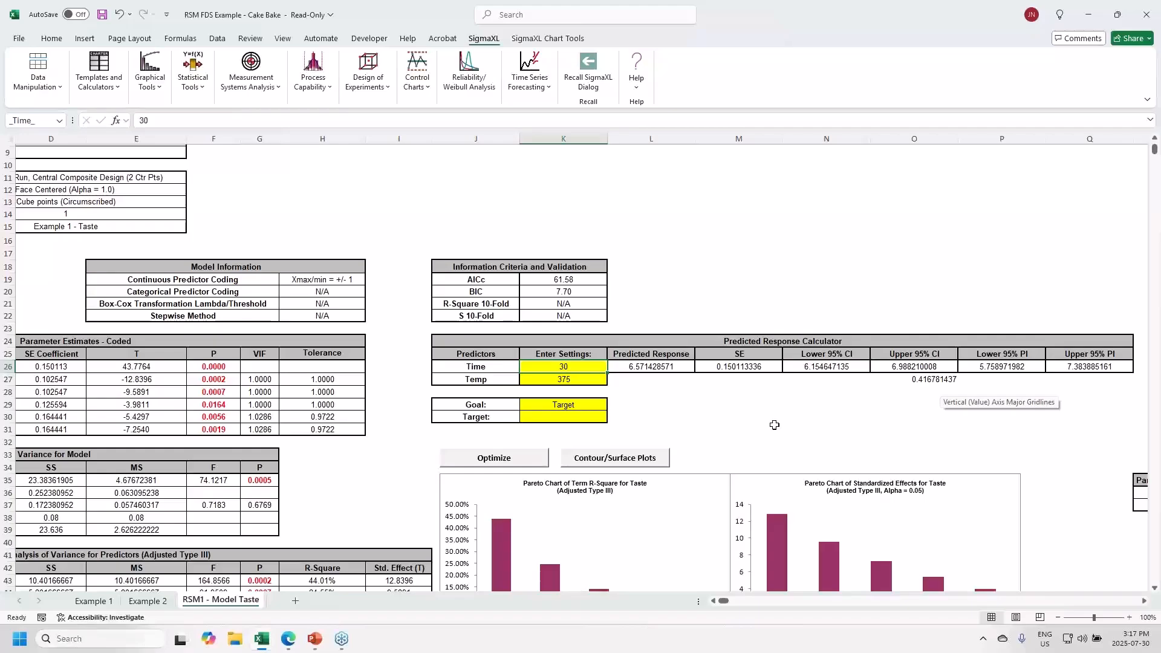
text(20)
key(Return)
text(35)
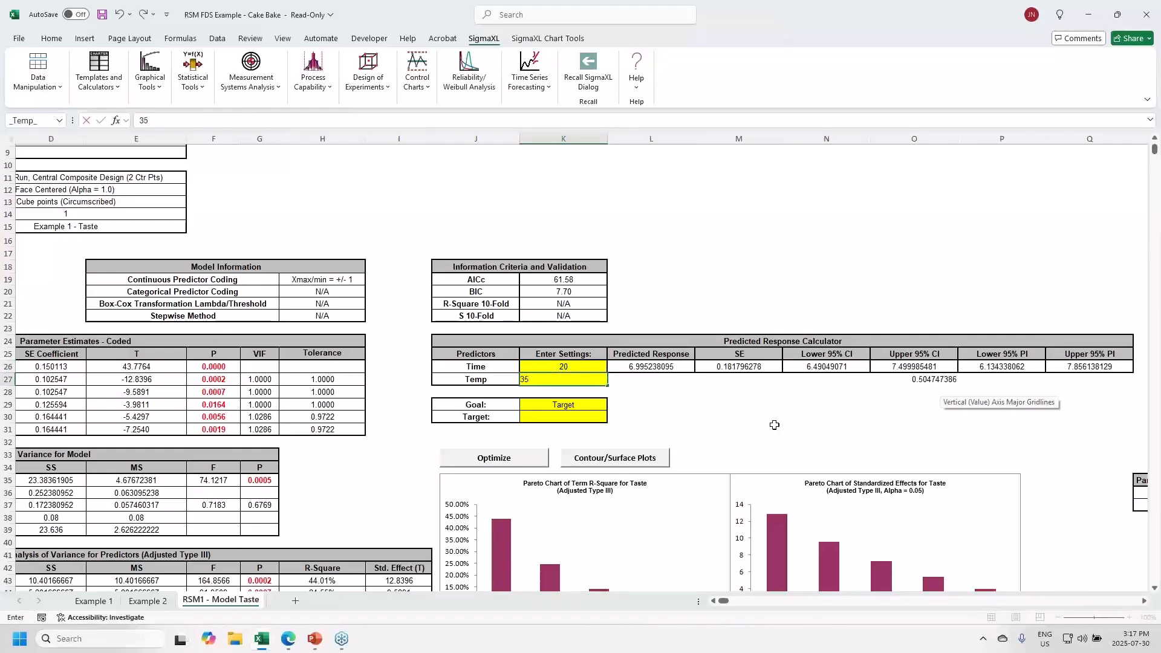
text(0)
key(Return)
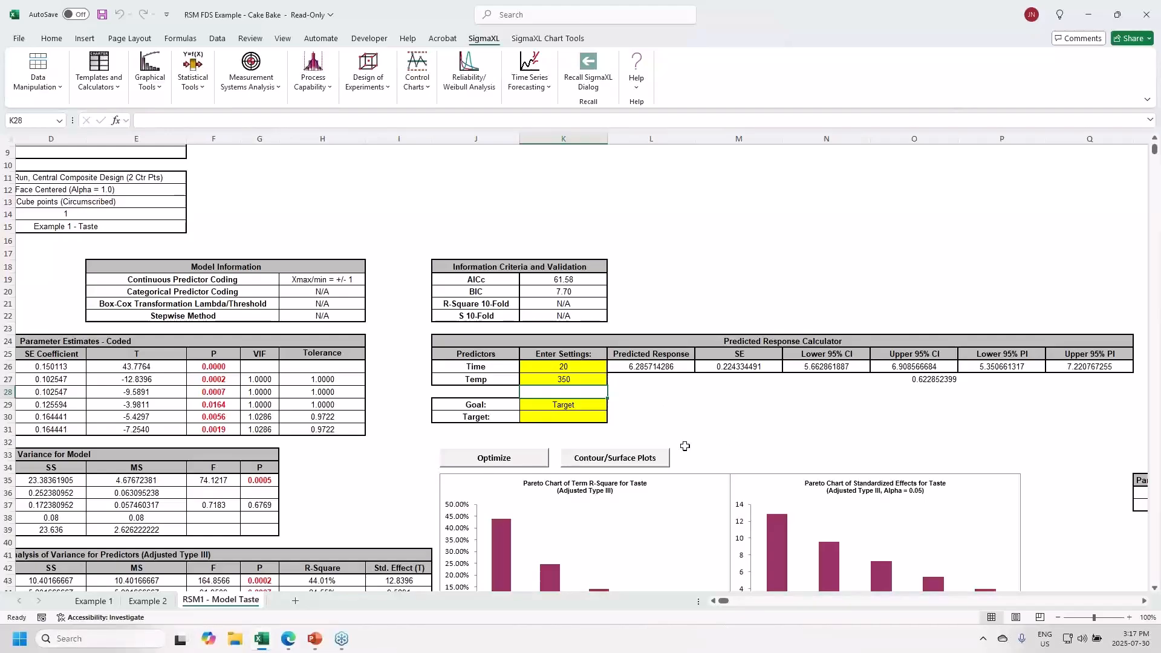
- Scroll to the Example 1 FDS plots, then advance the PowerPoint slide show to slide 18
scroll(690, 460, down, 6)
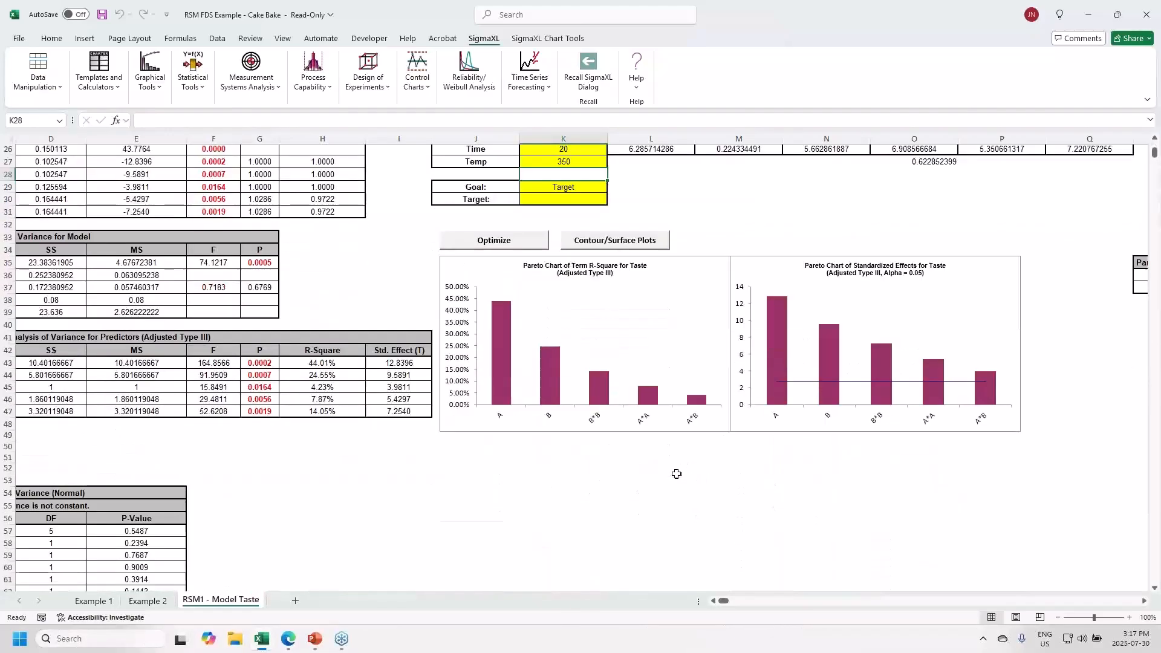
click(94, 600)
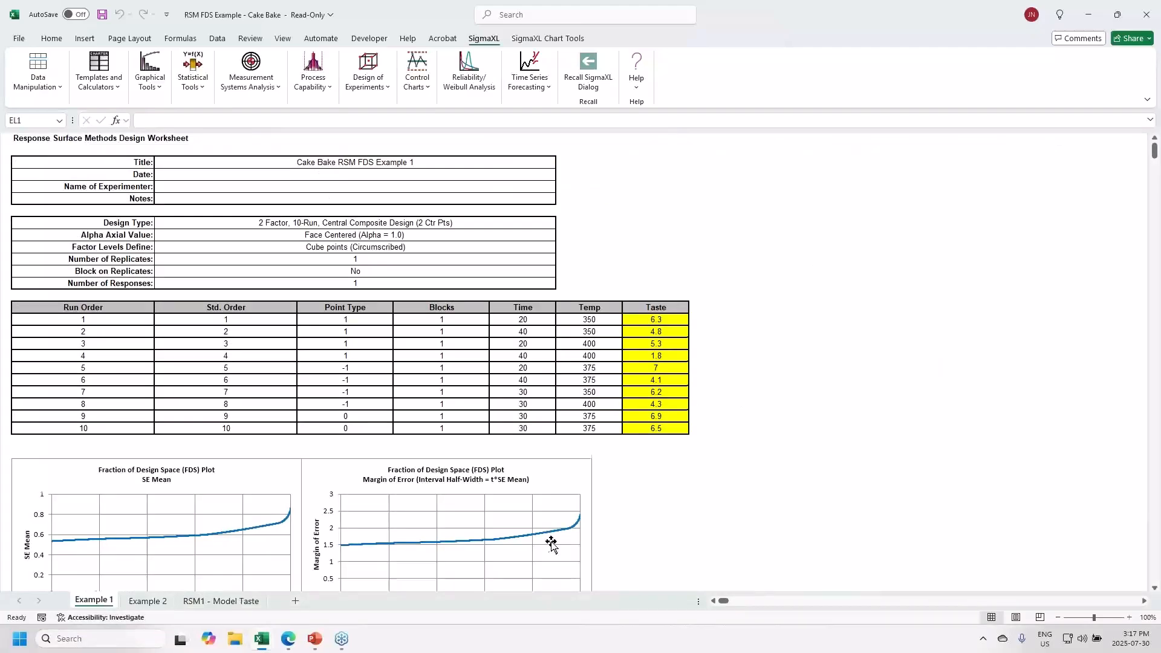
scroll(552, 544, down, 5)
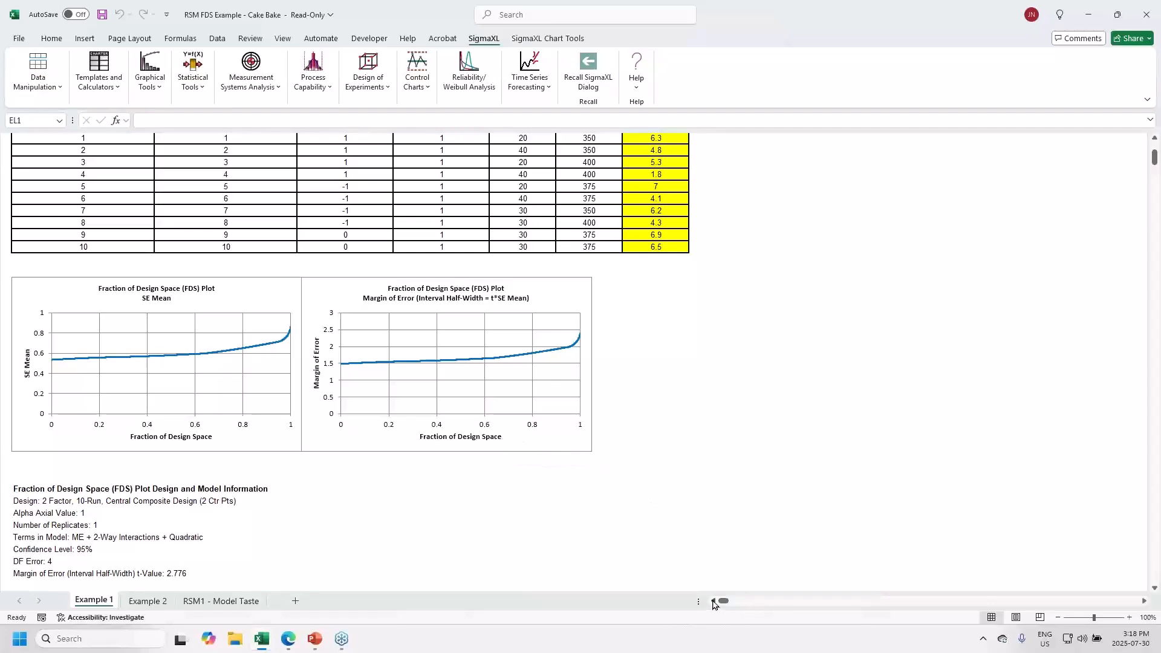
key(alt+Tab)
key(alt+Tab)
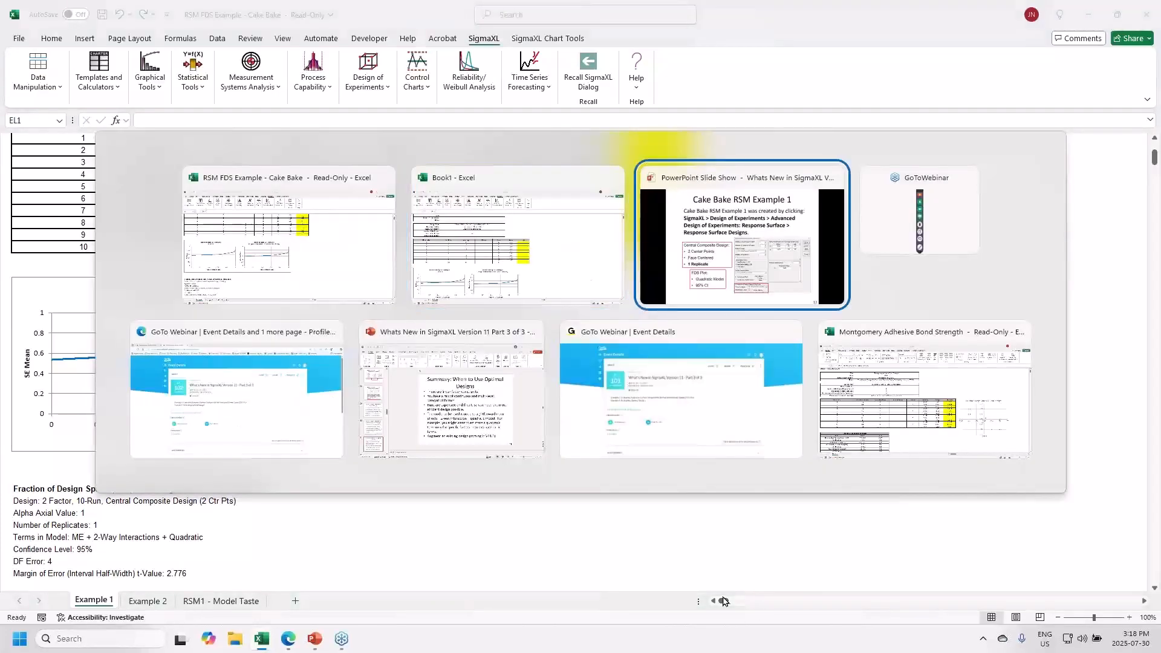
scroll(516, 216, down, 6)
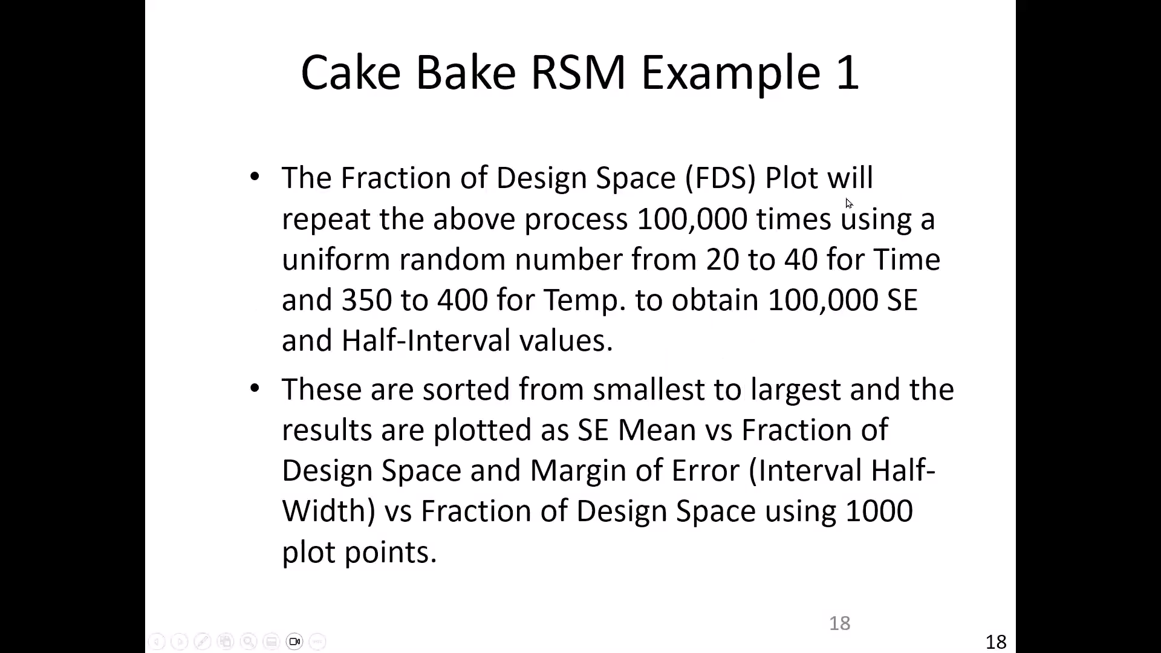
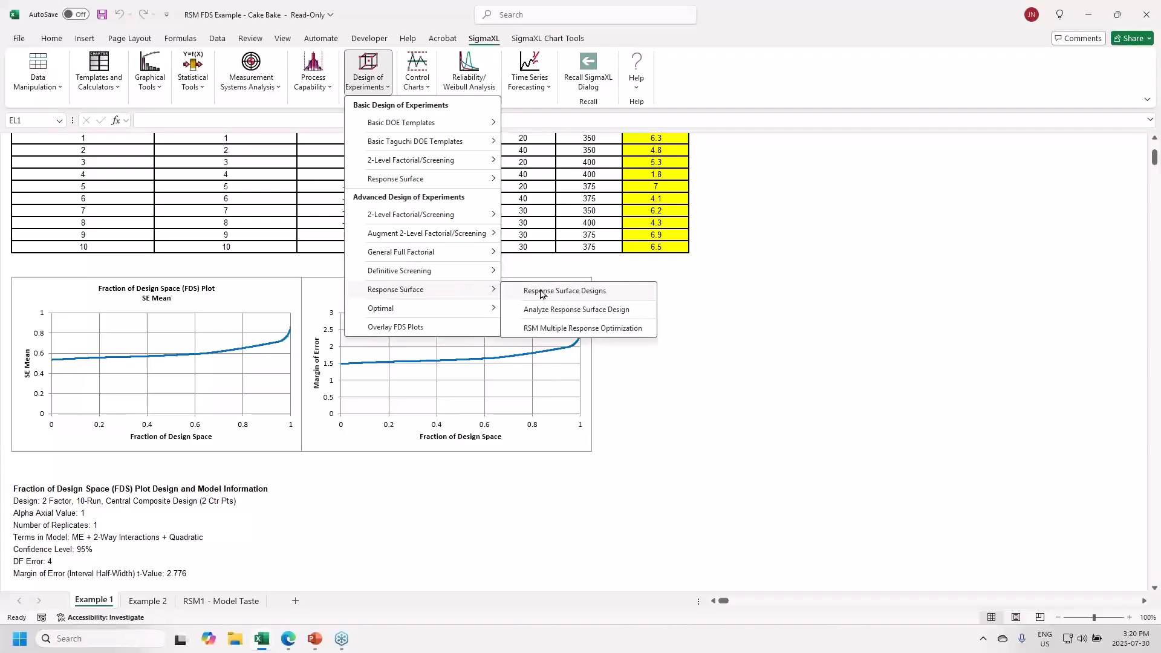
- Create a 2-replicate, blocked-on-replicates, face-centered CCD with seed 12 and FDS plots
click(541, 292)
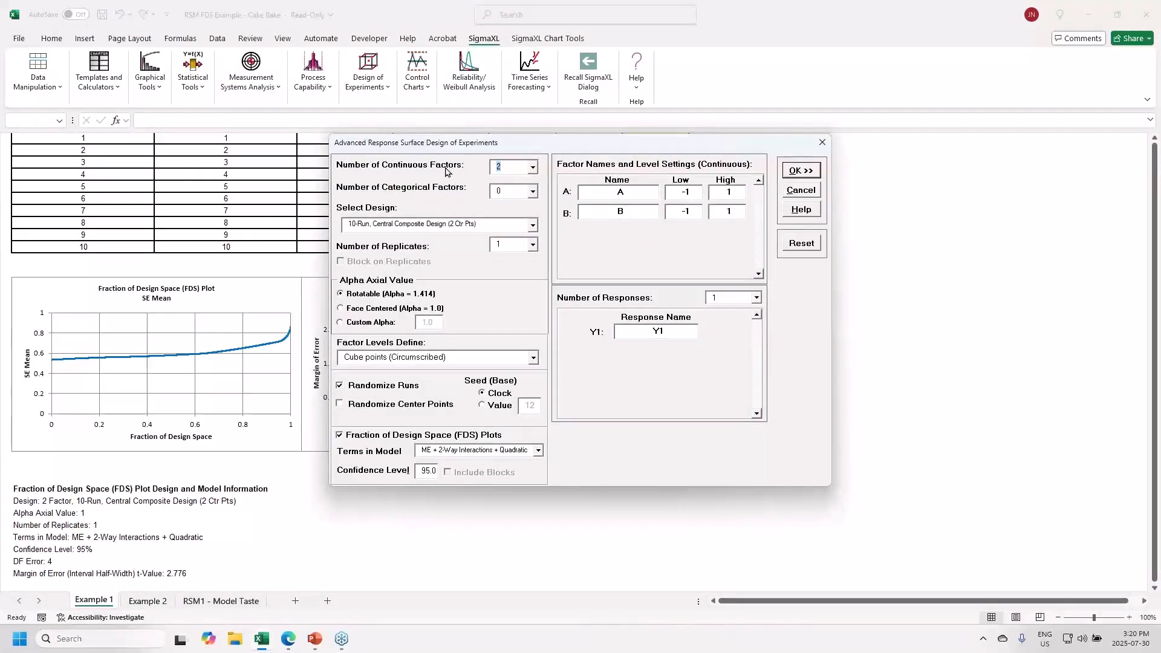
click(533, 244)
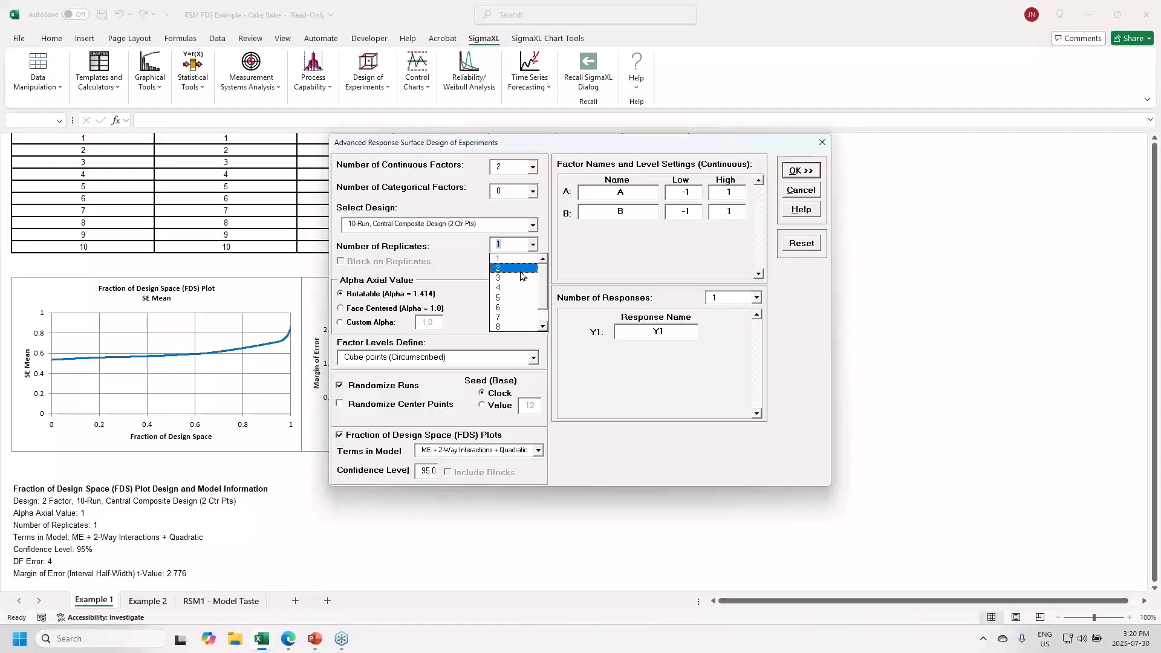
click(525, 269)
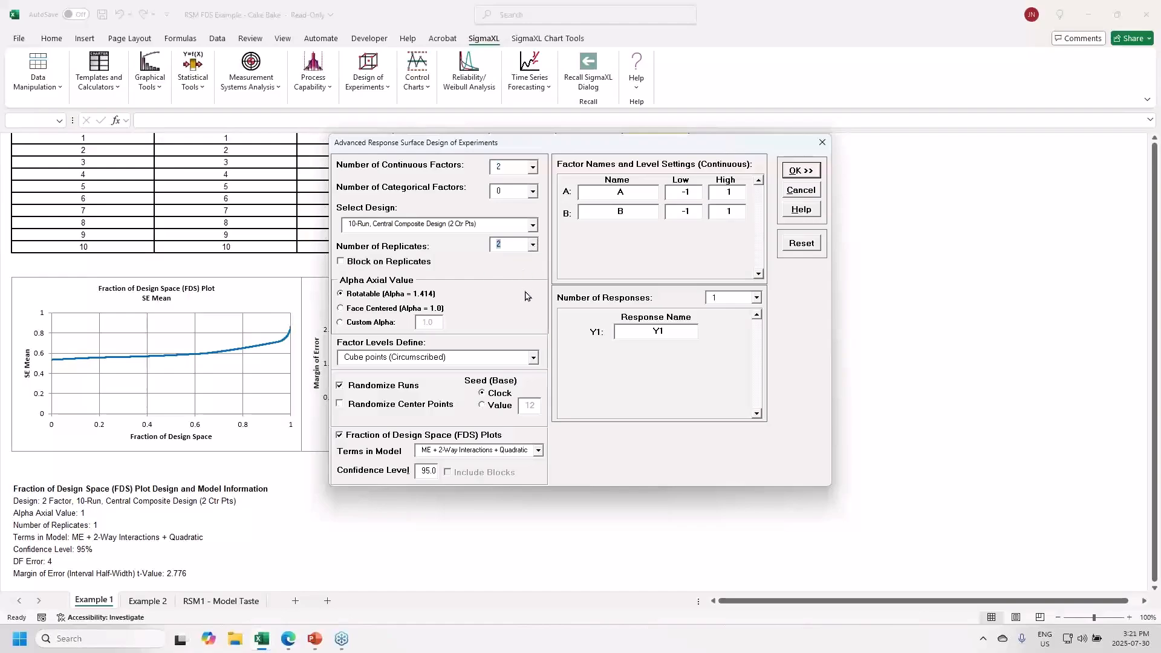
click(367, 262)
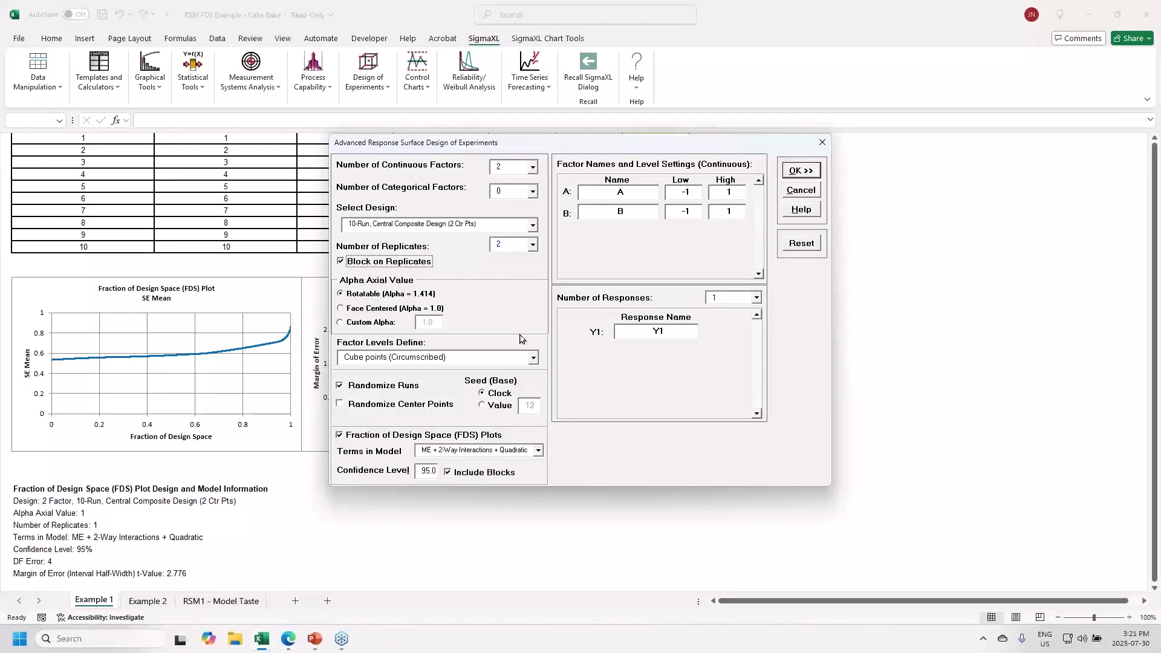
click(372, 309)
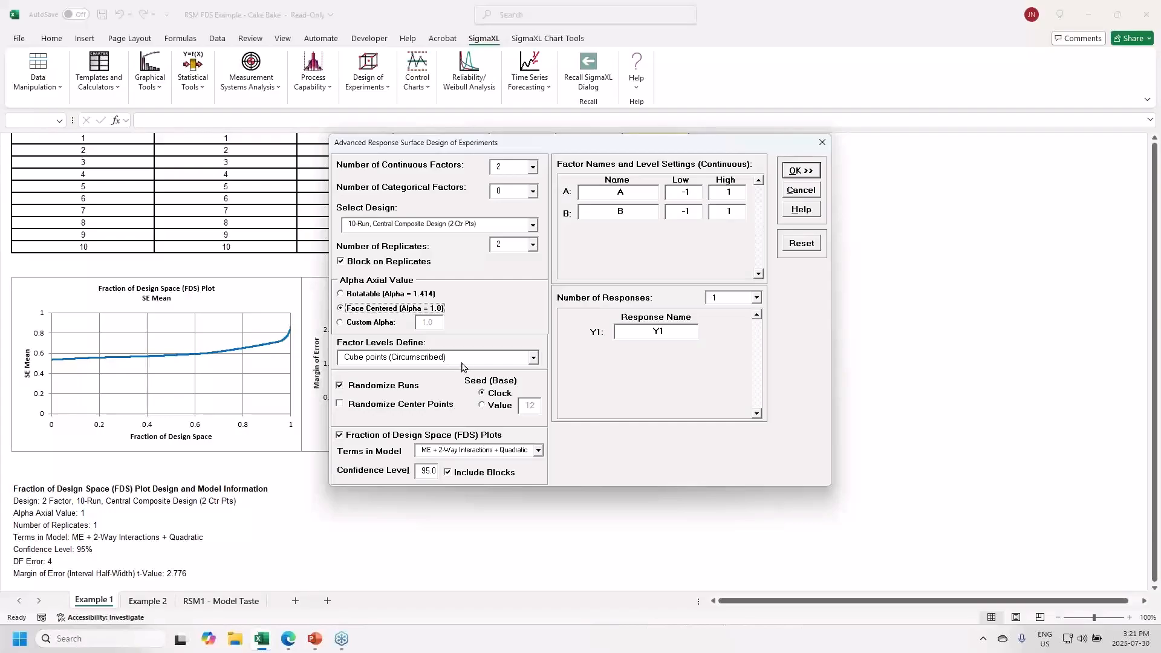
click(494, 406)
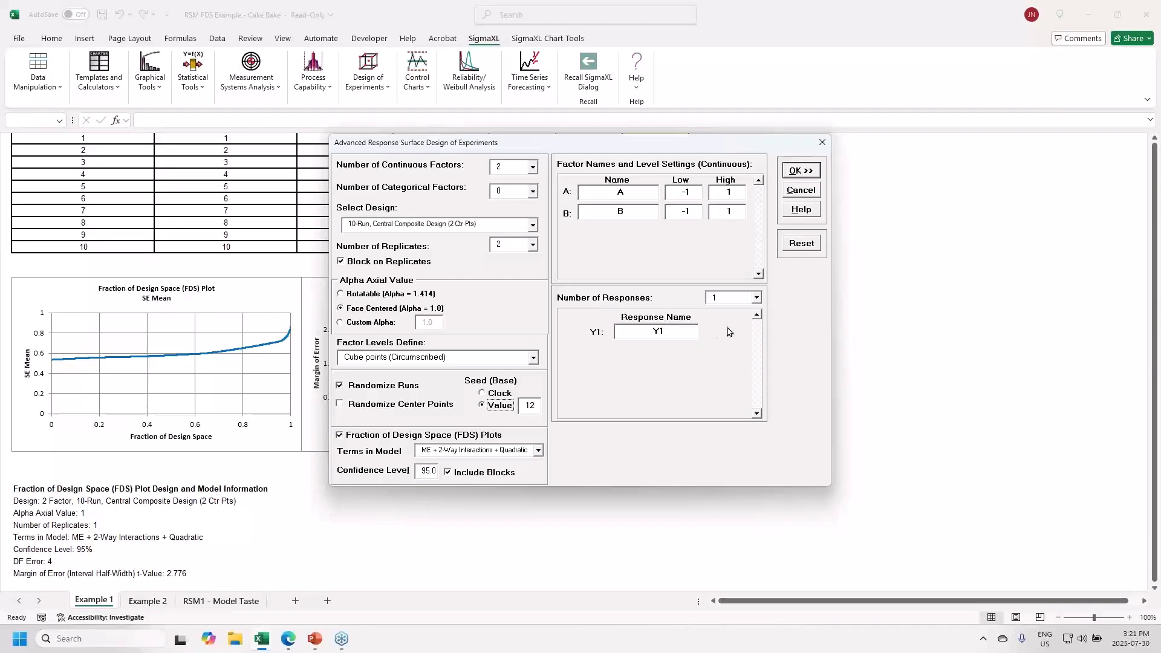
click(794, 173)
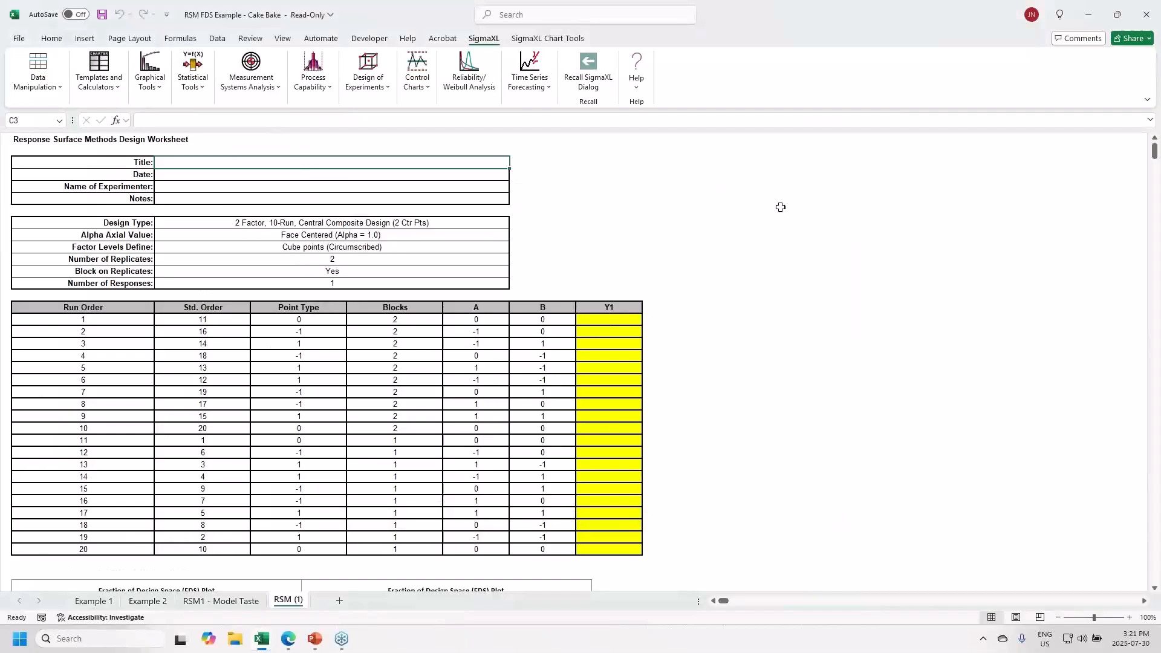
- Review the RSM (1) FDS plots and summary statistics, then return to the Example 2 sheet
scroll(768, 221, down, 6)
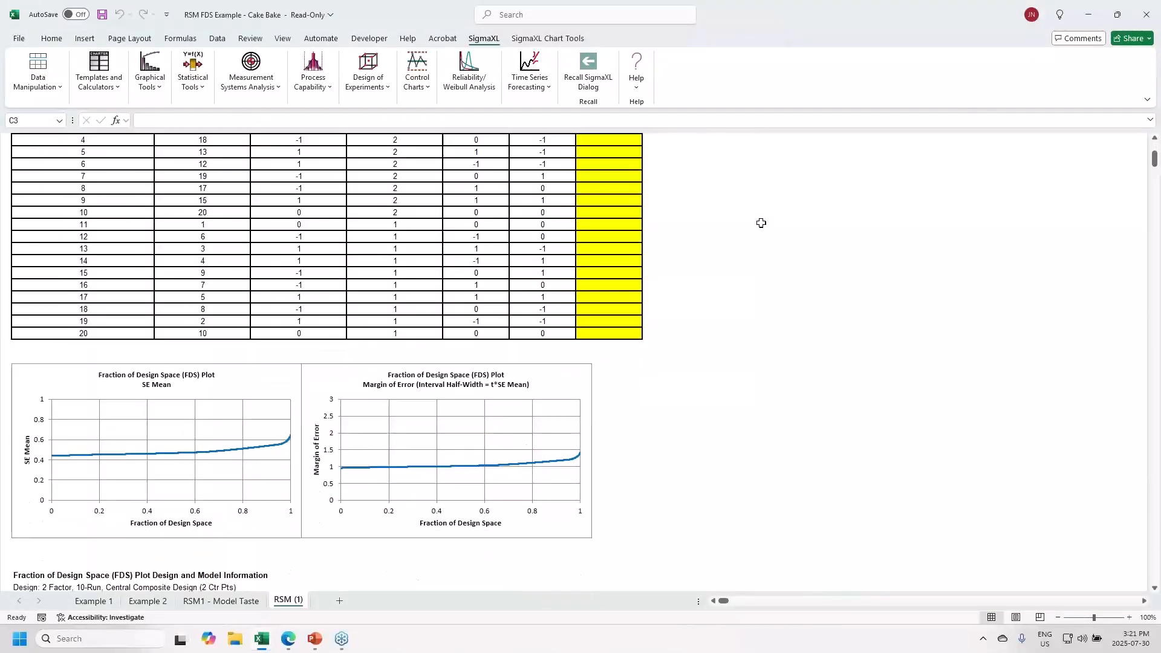
scroll(761, 223, down, 2)
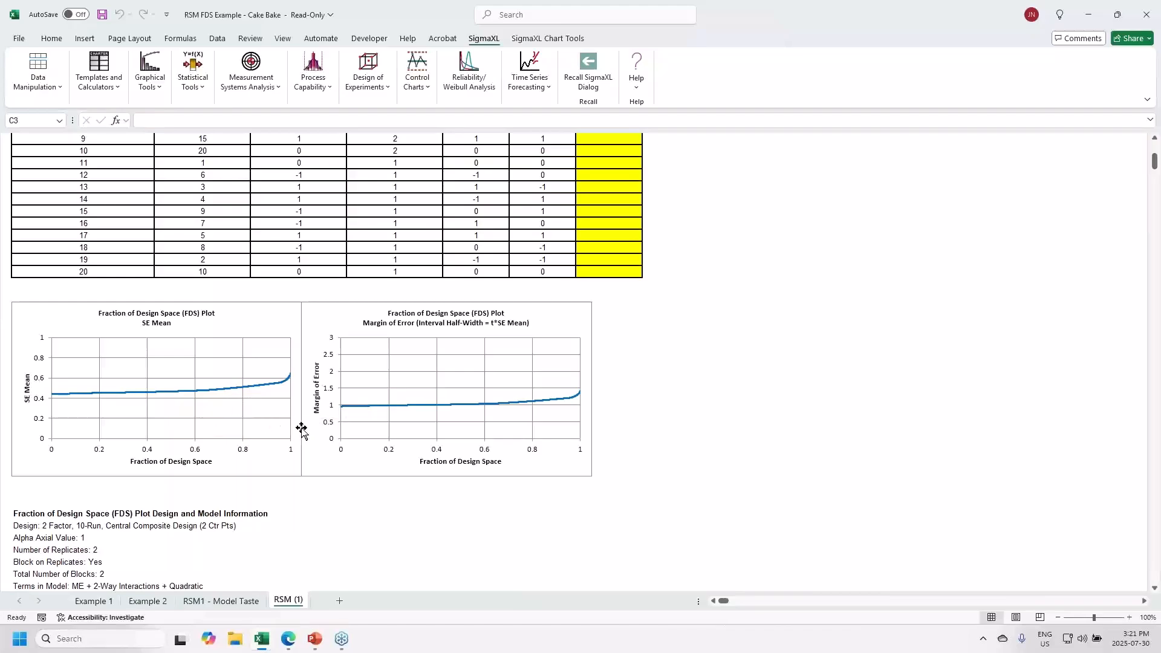
scroll(337, 433, down, 4)
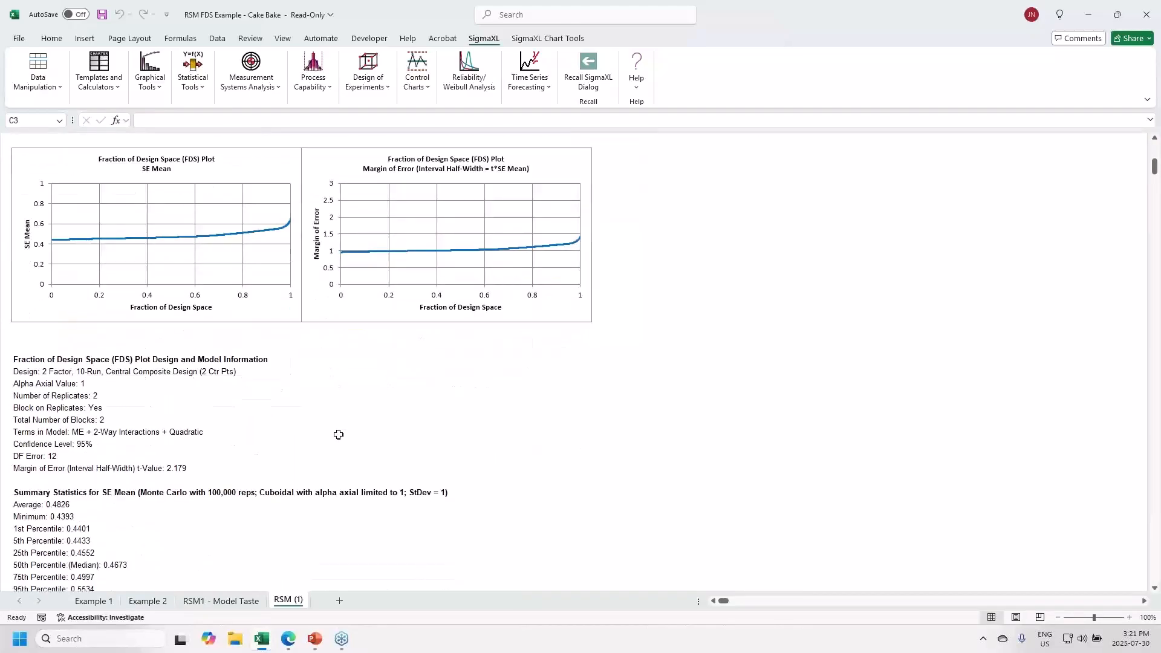
scroll(339, 435, down, 5)
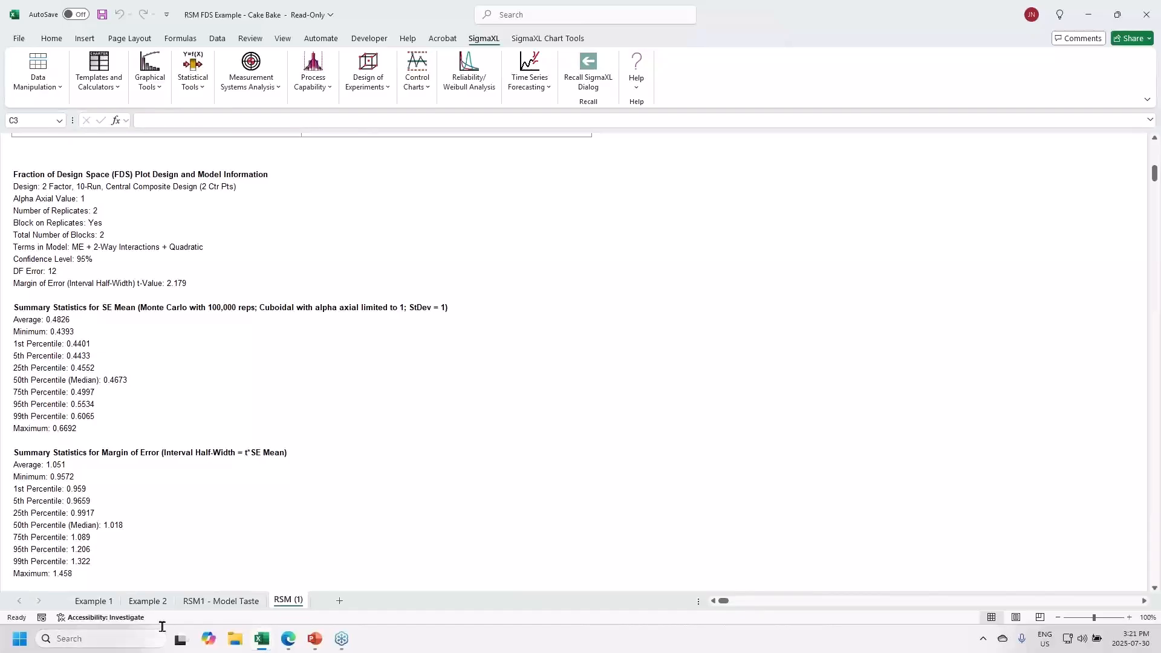
click(148, 601)
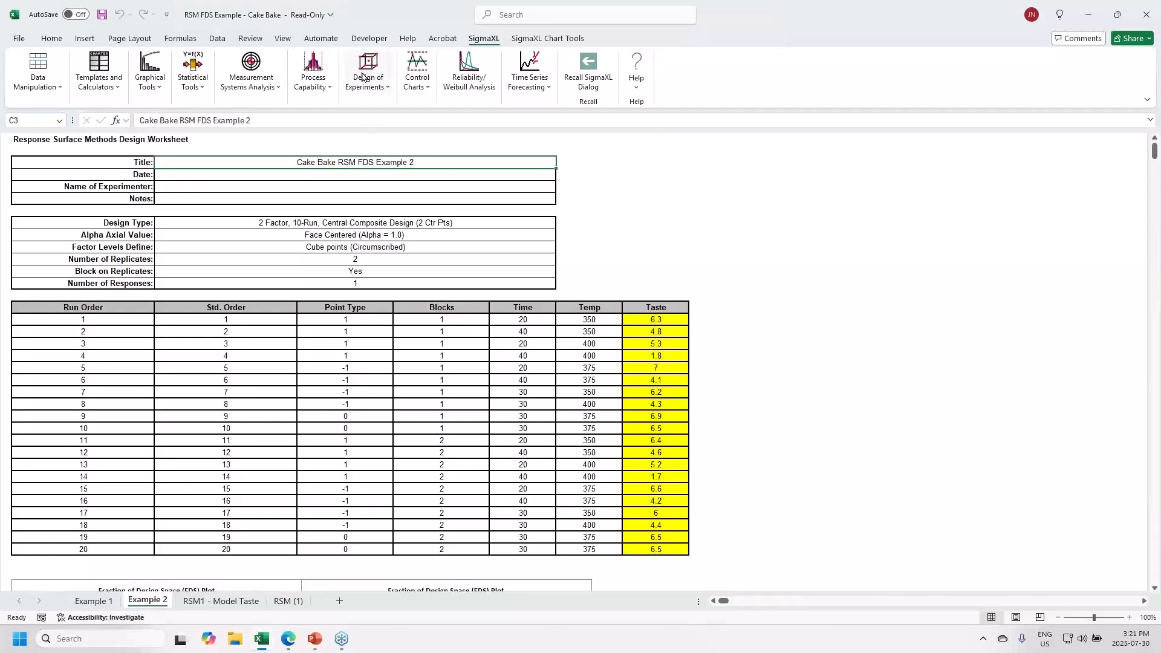
- Analyze Example 2 with Taste as the response, all five terms, and no residual plots
click(377, 91)
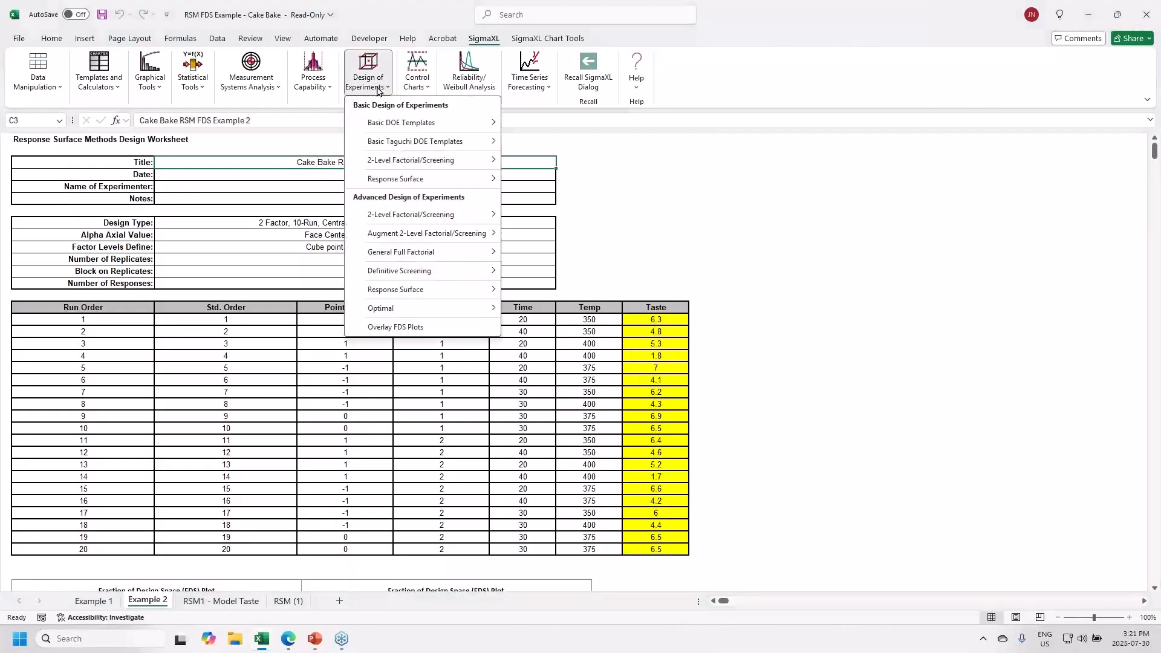
mouse_move(406, 289)
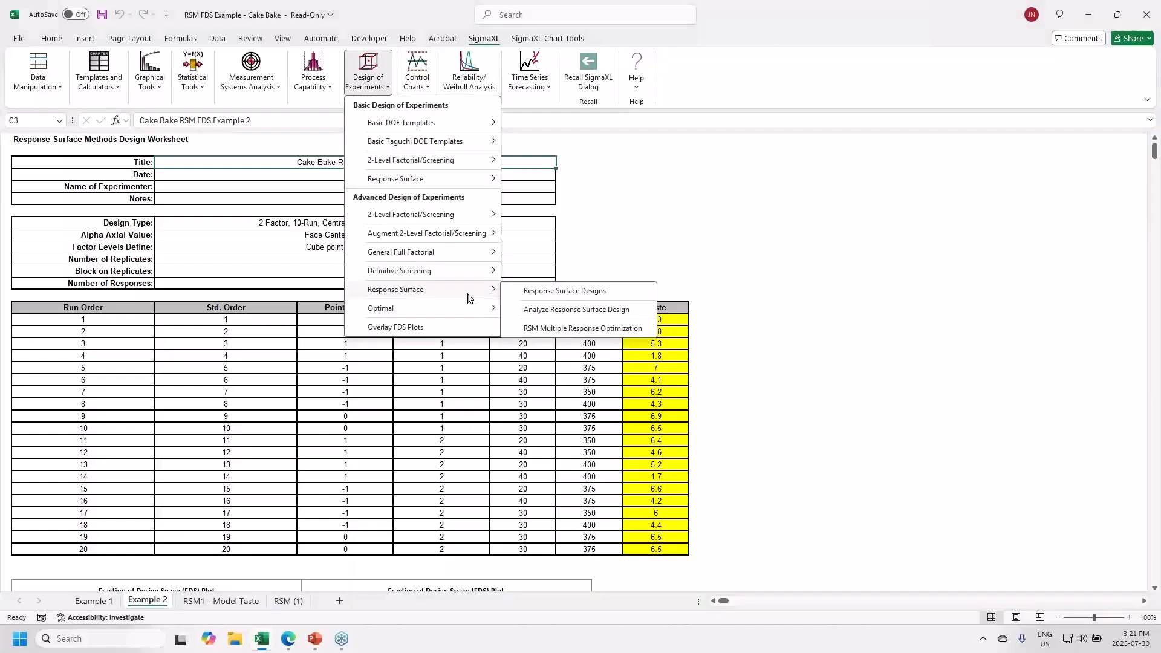
click(552, 312)
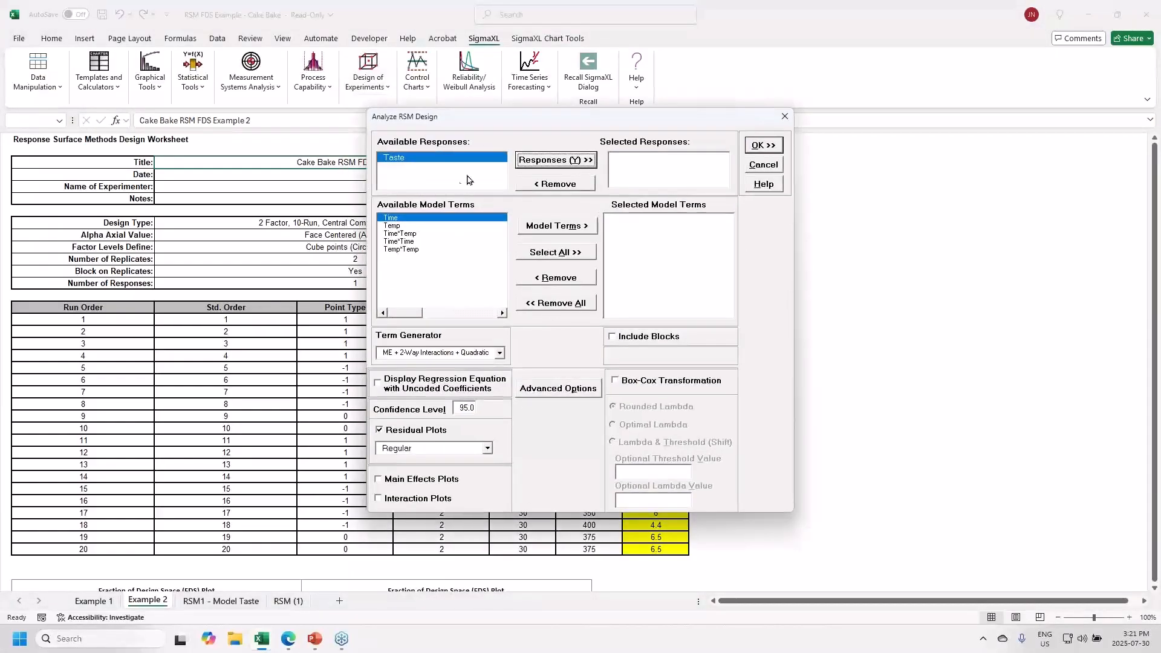
click(524, 164)
click(533, 259)
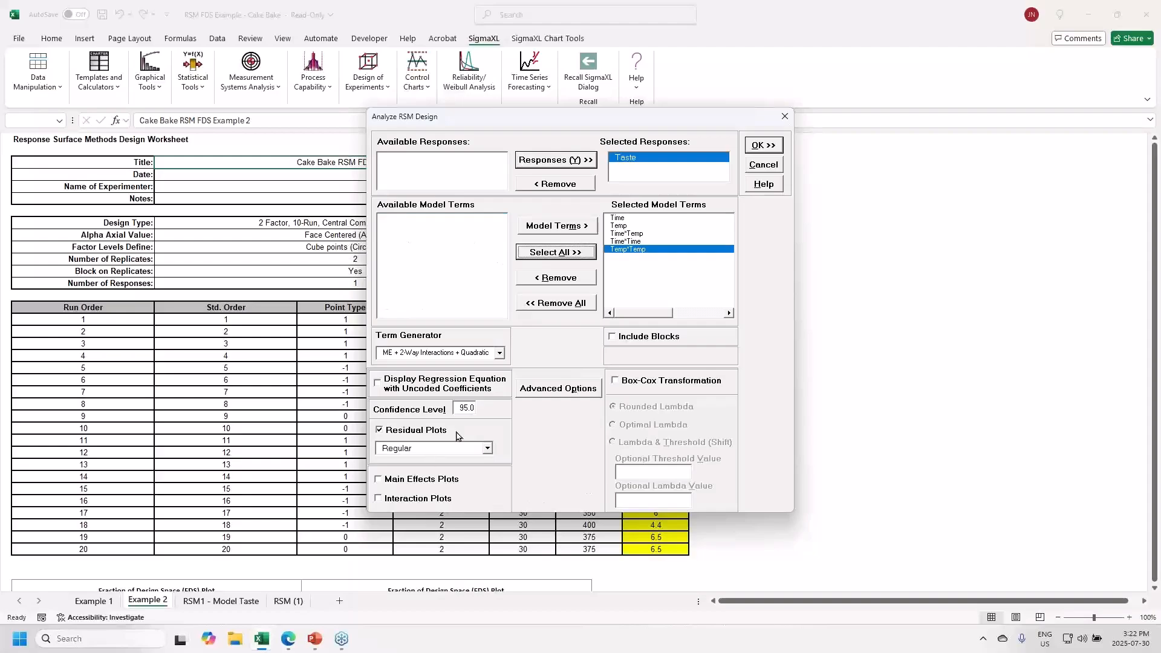
click(379, 430)
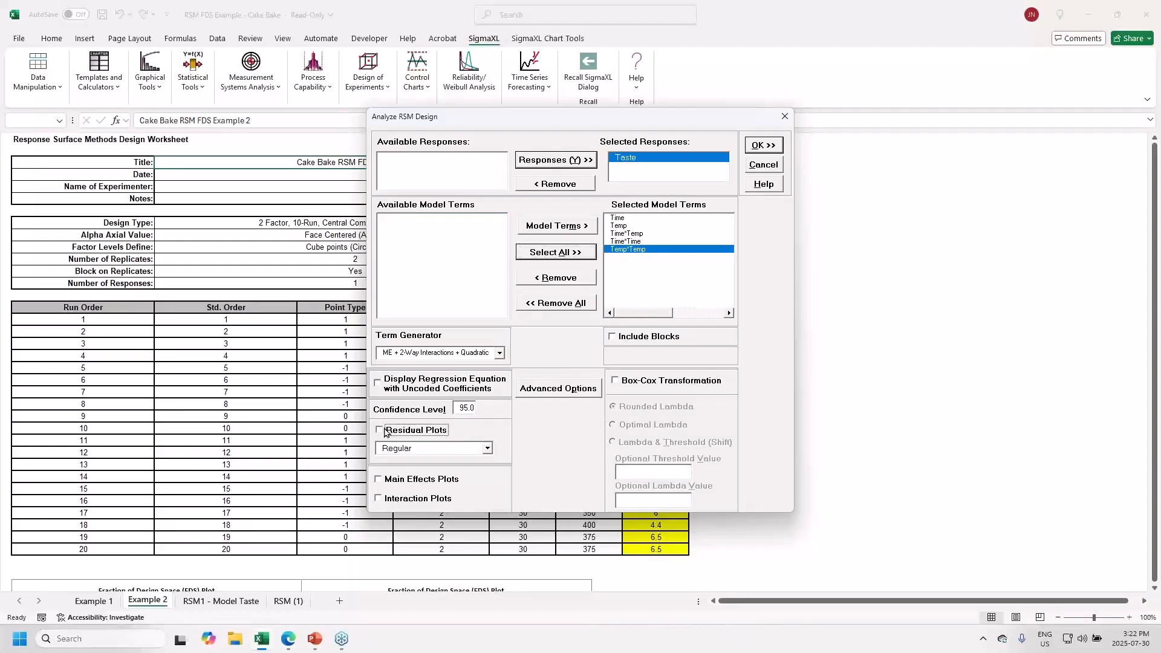
click(763, 147)
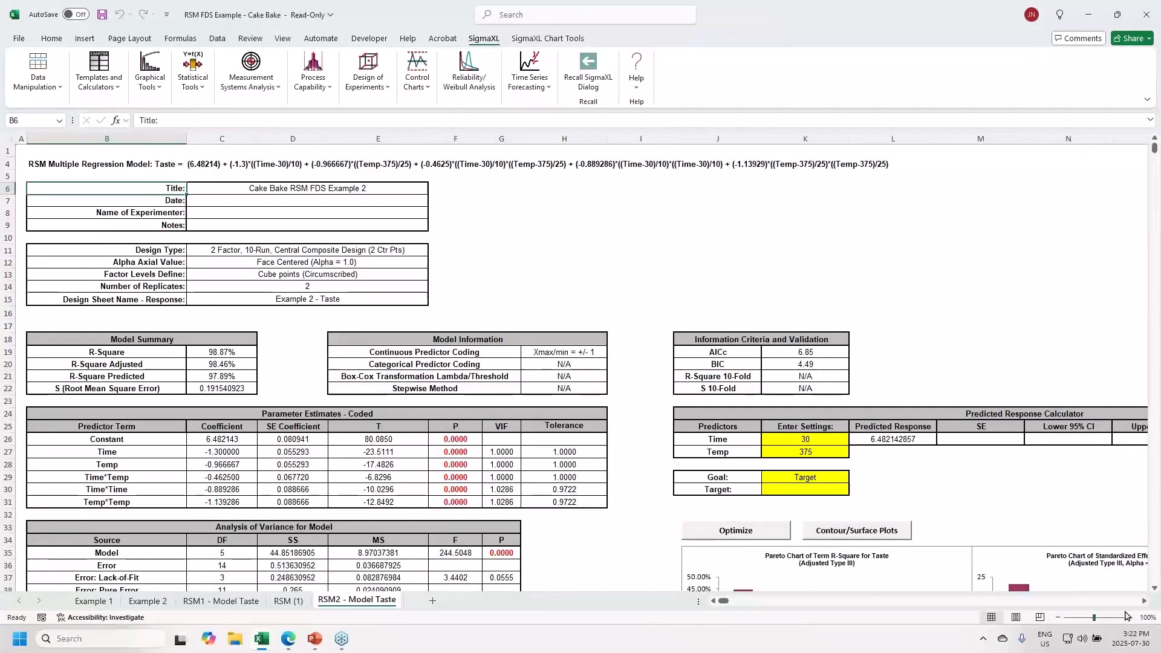
- Recompute Taste intervals in the Predicted Response Calculator at Time 30, Temp 375
click(1145, 601)
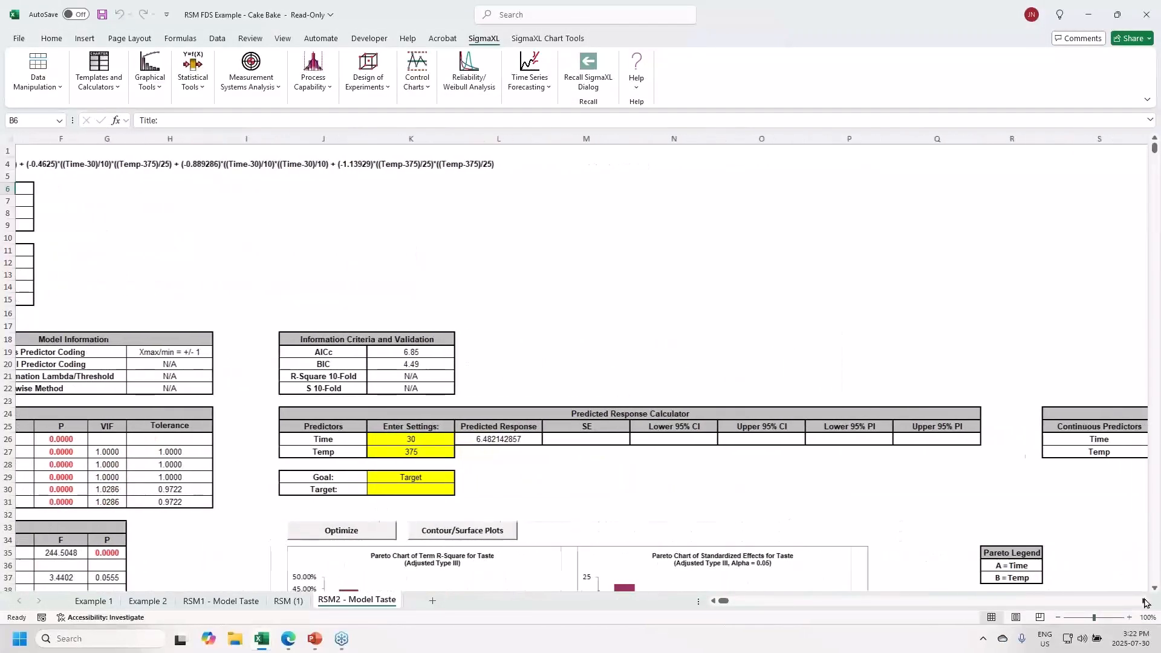
click(401, 438)
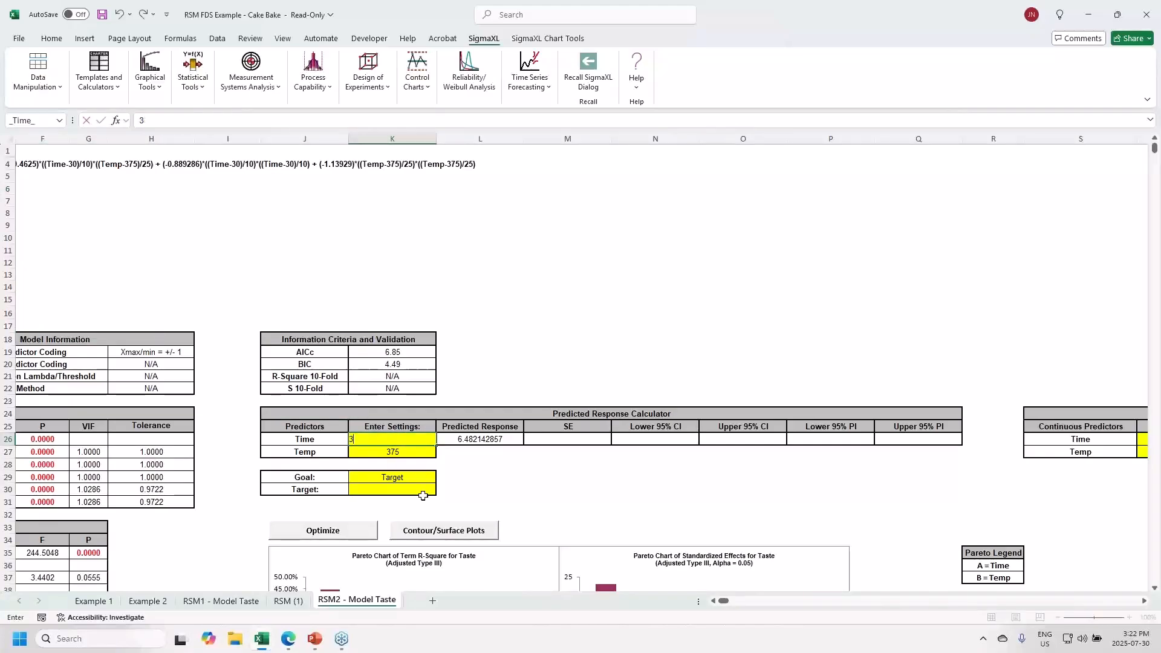
key(Return)
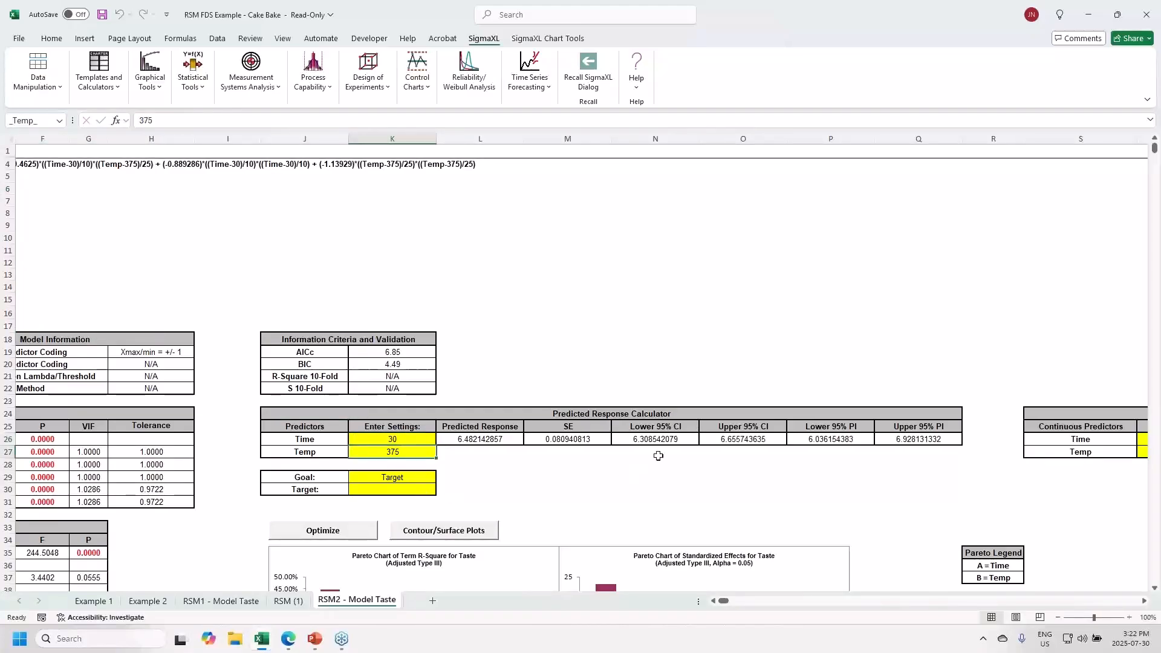
- Enter =O26-L26 in O27 for a half-width of 0.173600778, then switch to the slide show
drag(735, 459, 734, 495)
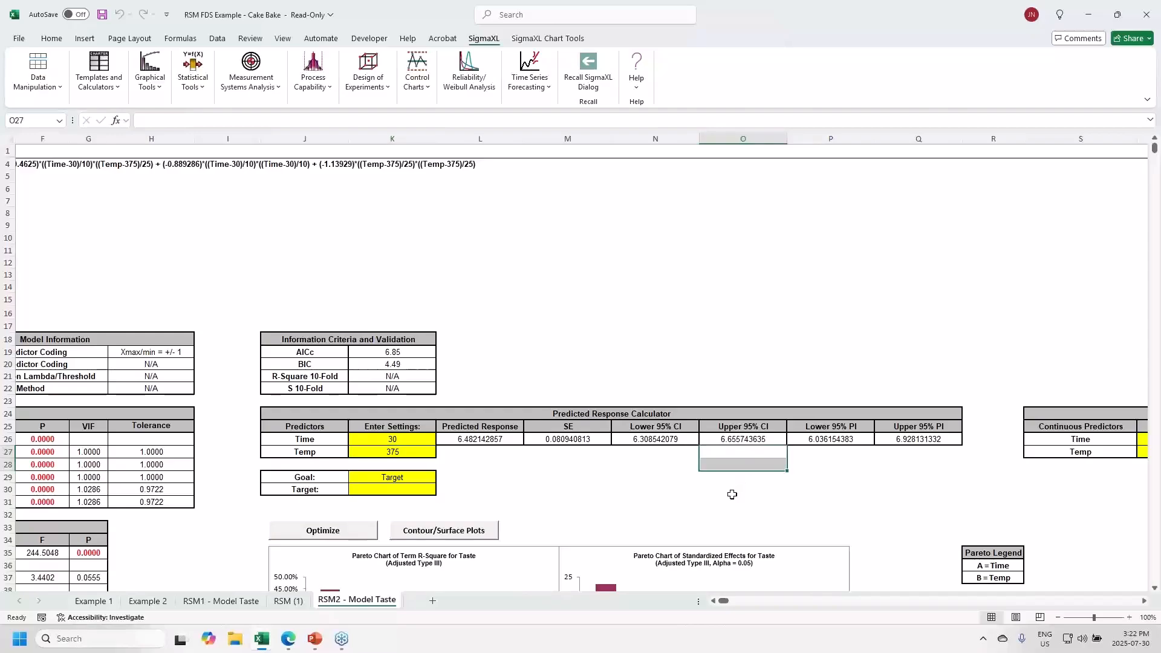
click(734, 454)
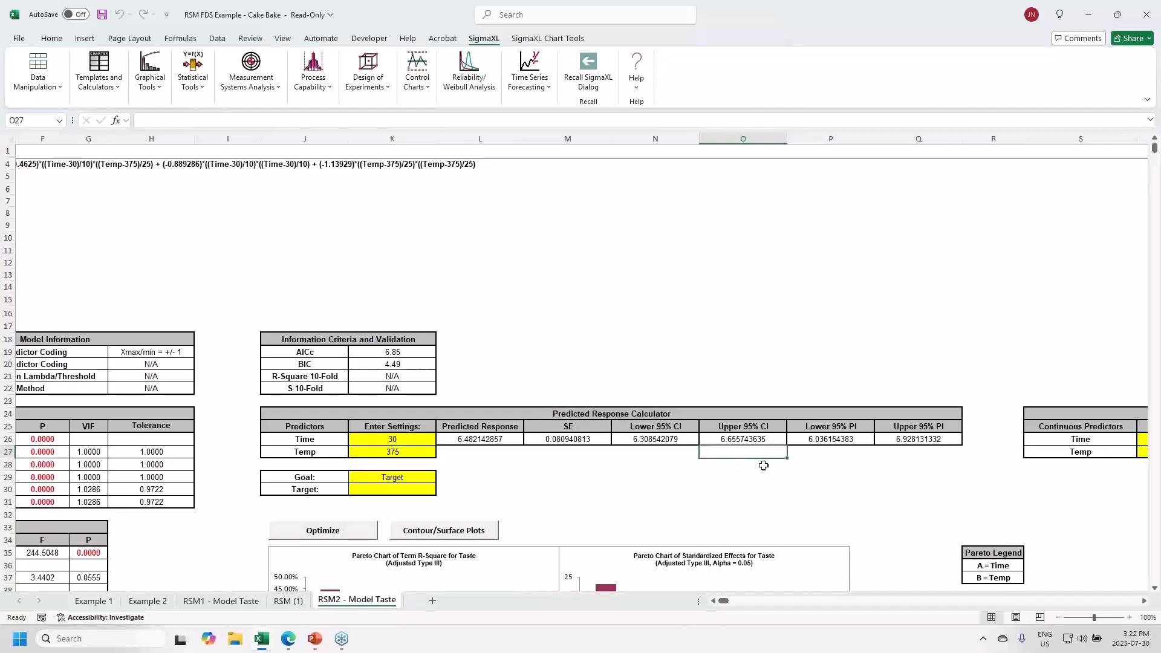
text(=)
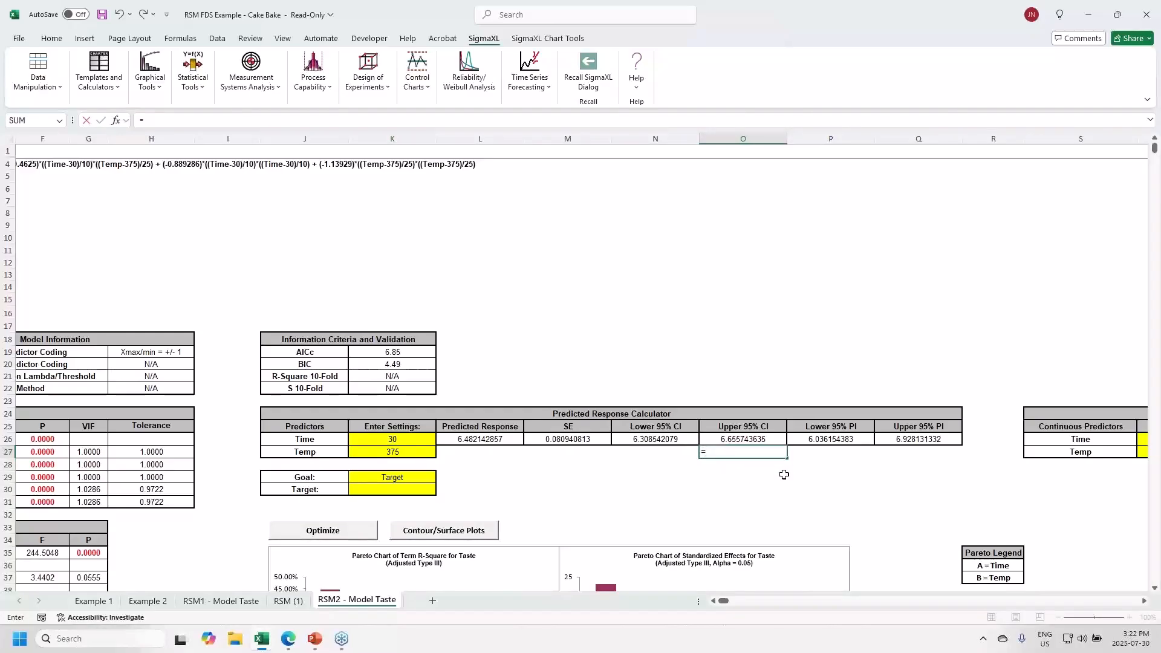
click(739, 438)
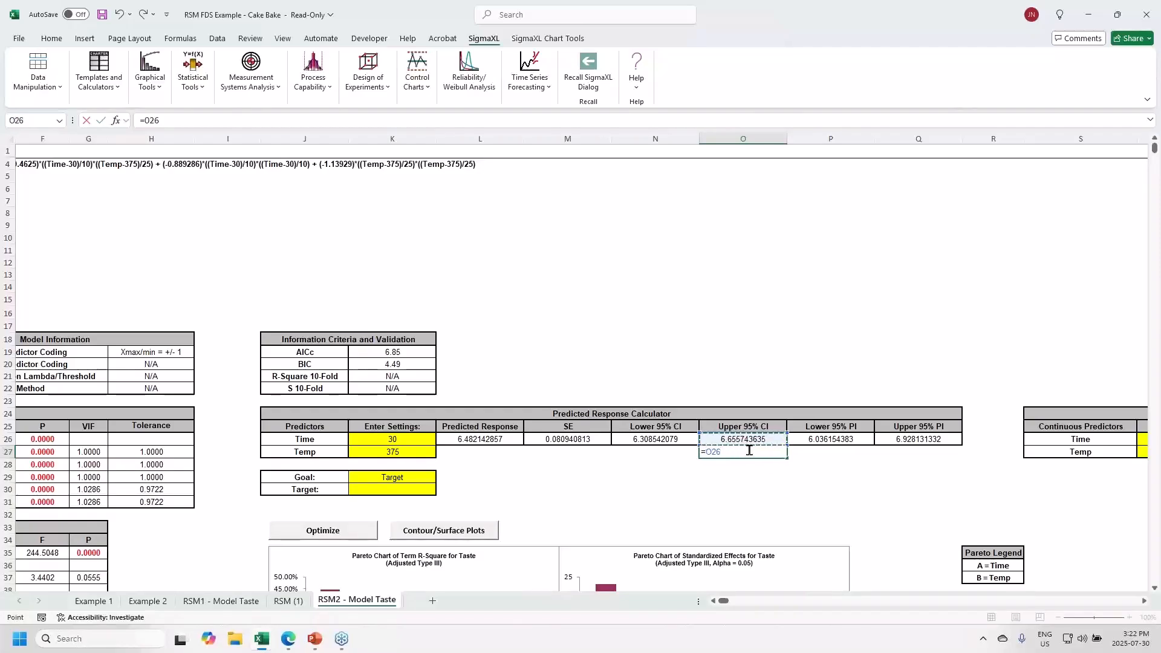
text(-)
click(491, 438)
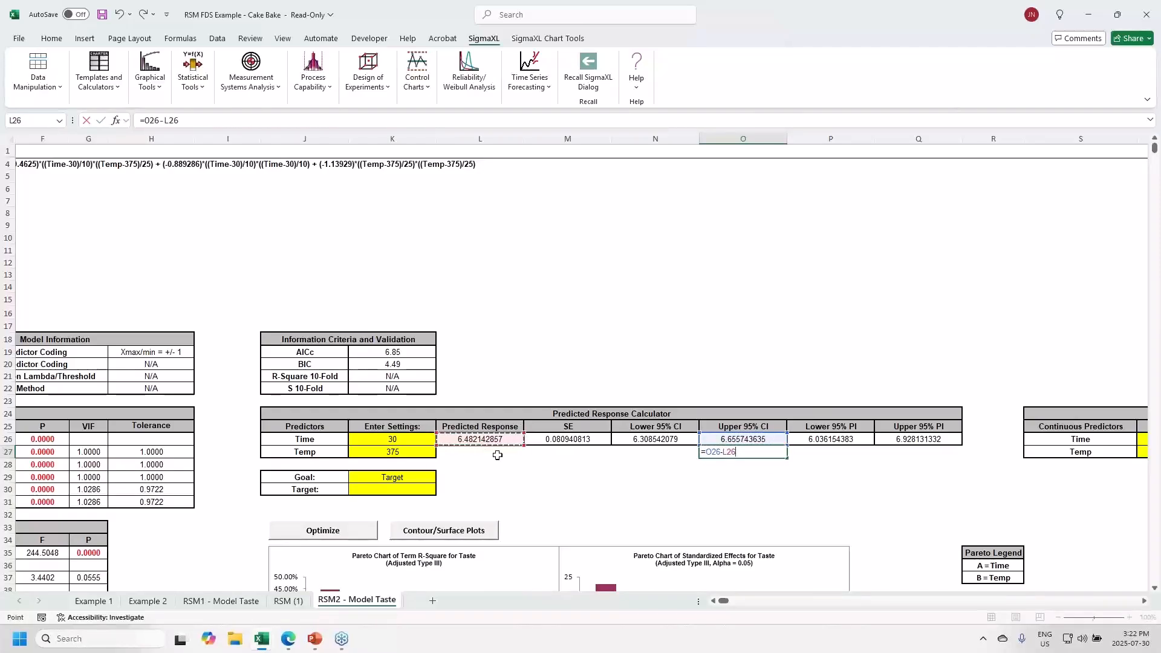
key(Return)
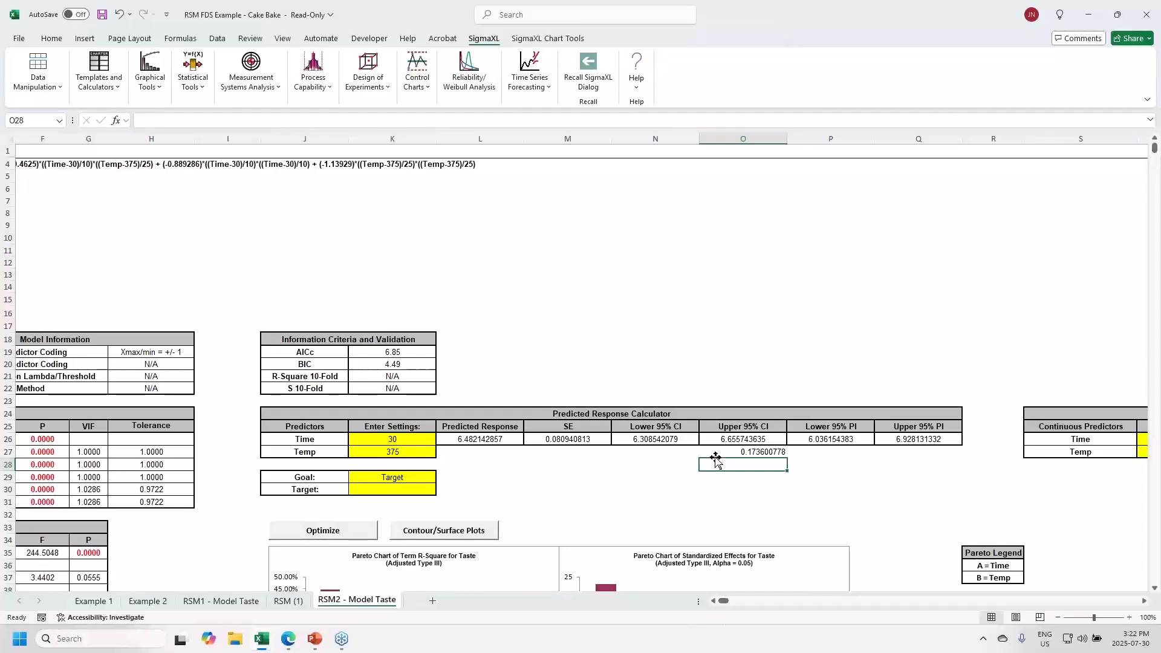
key(alt+Tab)
key(alt+Tab)
- Advance the slide show two slides to the FDS plots slide, then return to the workbook
key(Right)
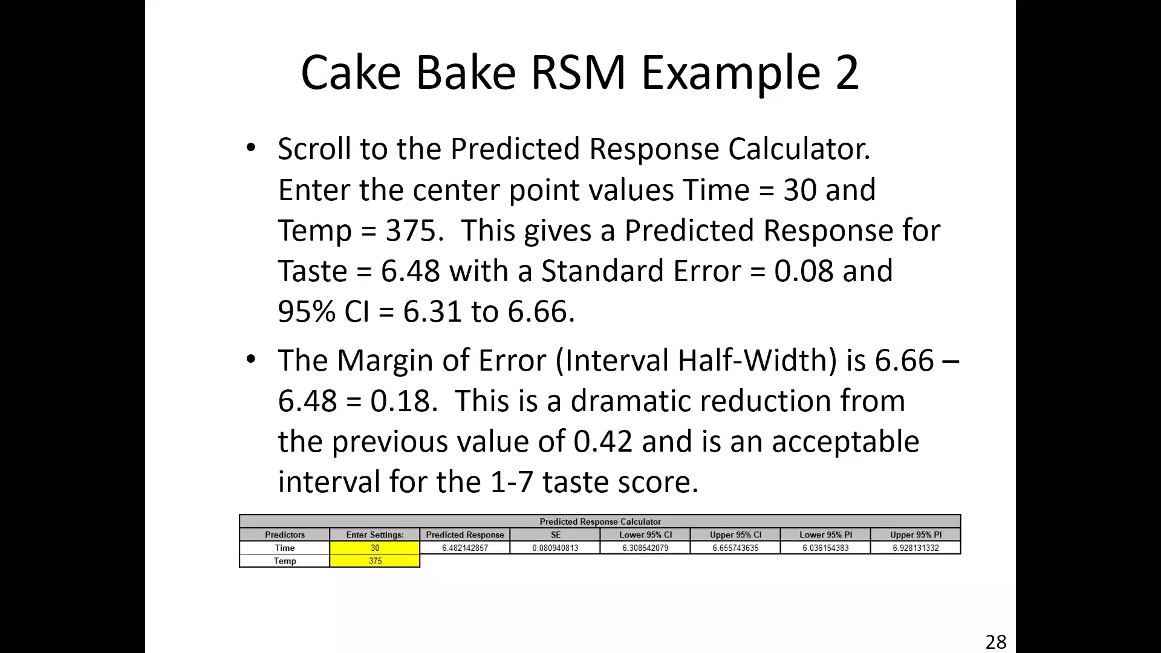
key(Right)
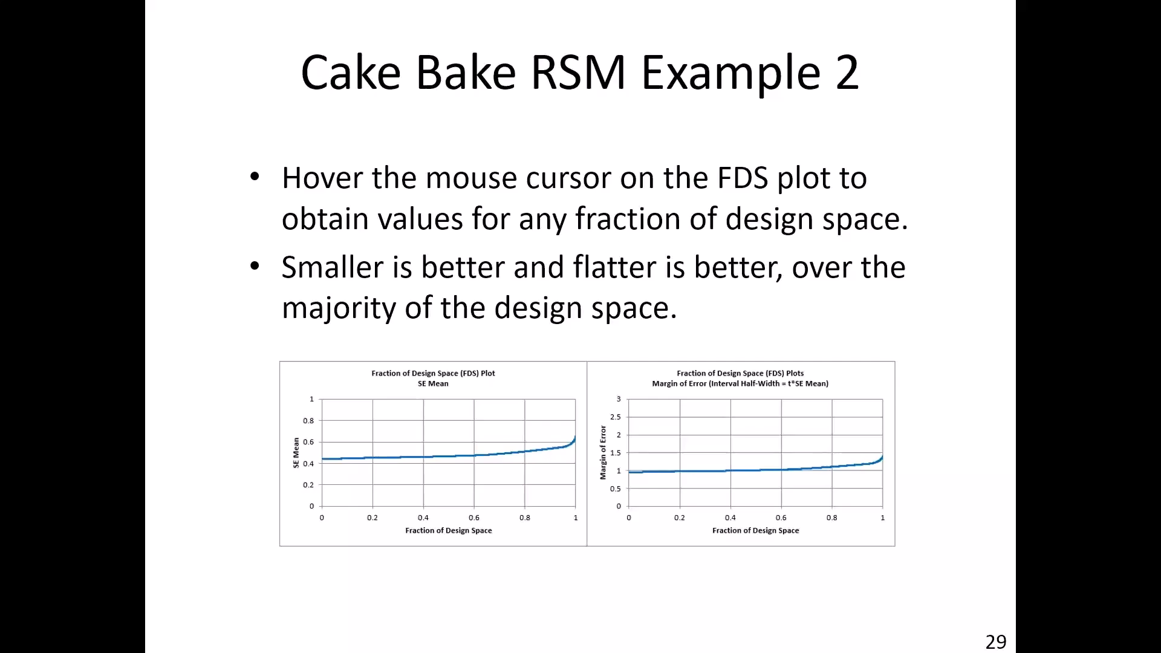
key(alt+Tab)
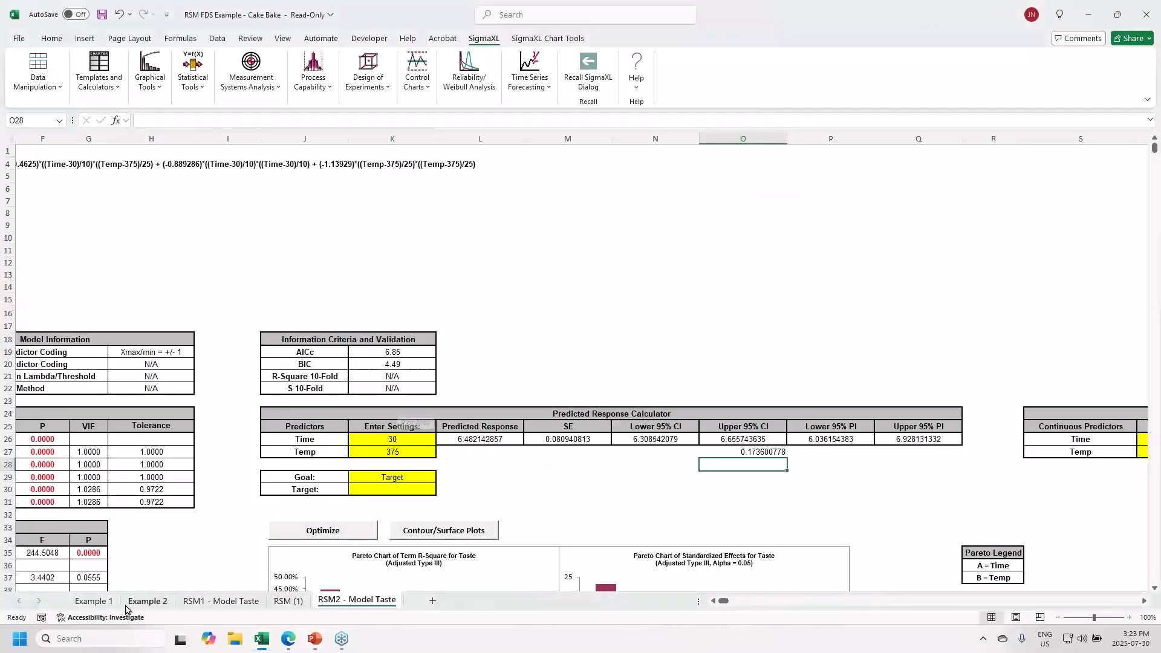
- From the Example 2 sheet, add Example 1 and Example 2 to Overlay FDS Plots
click(145, 601)
scroll(242, 544, down, 5)
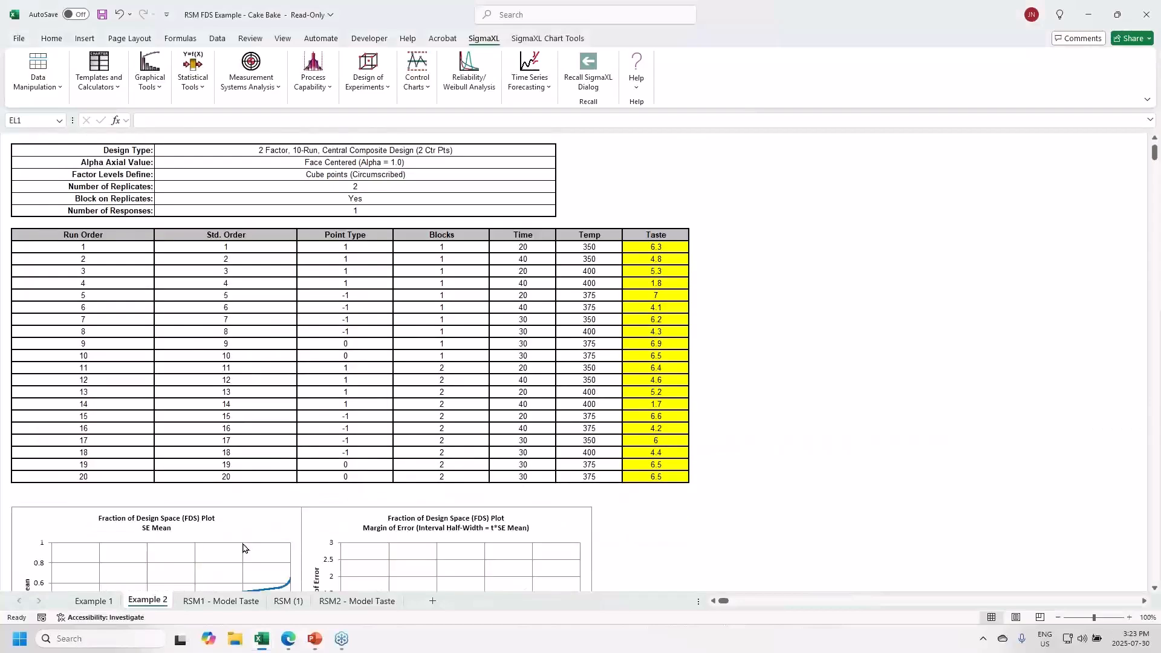
scroll(242, 552, down, 2)
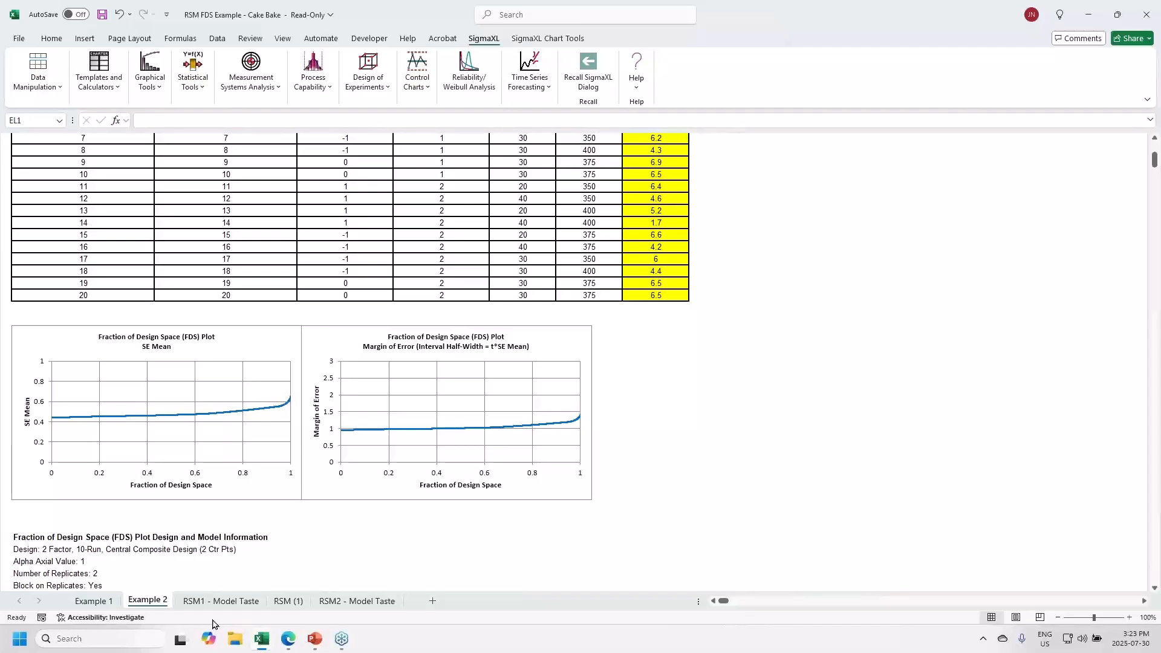
click(368, 82)
click(403, 329)
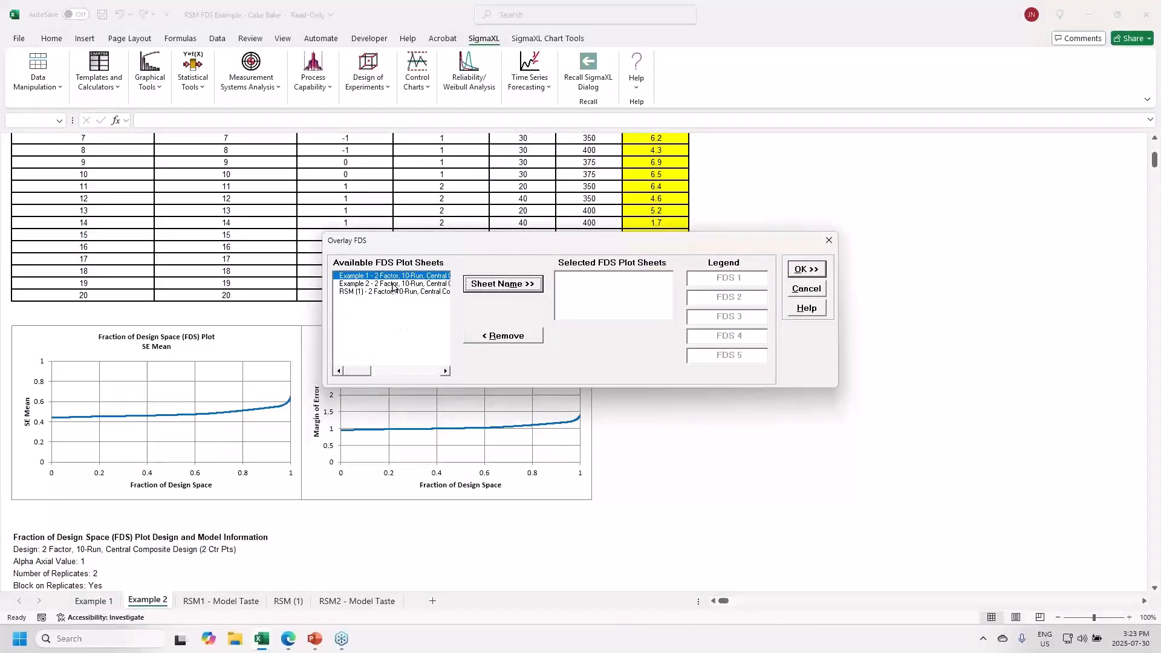
click(483, 283)
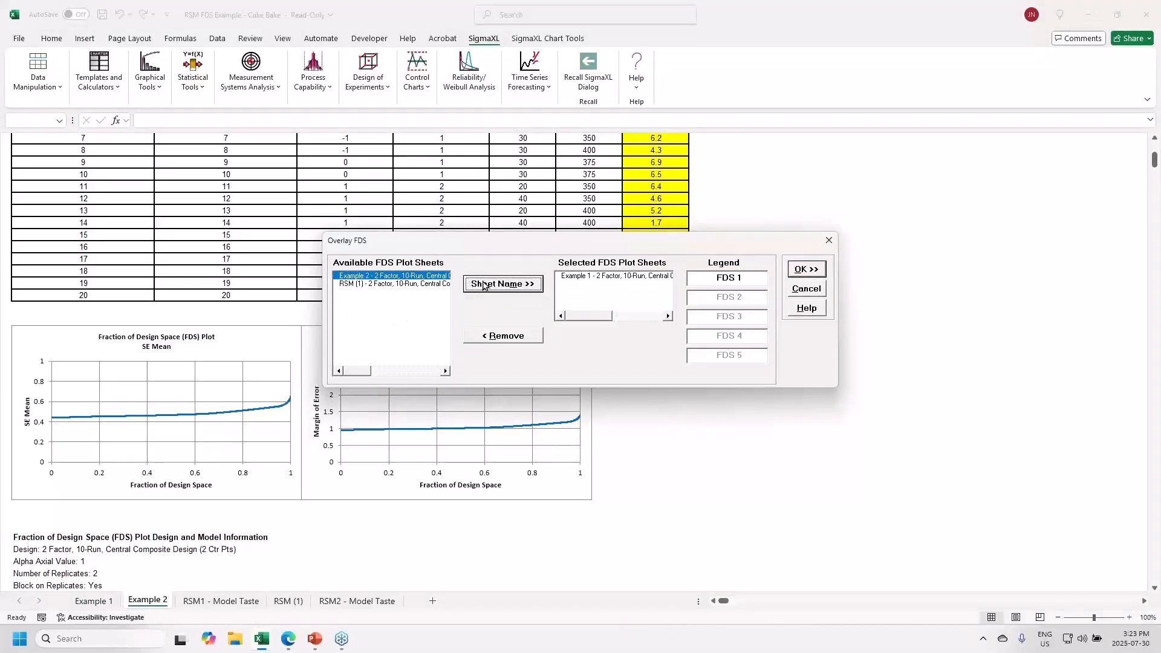
click(487, 284)
- Set the legend labels to '1 Rep' and '2 Rep' and create the overlay
click(763, 277)
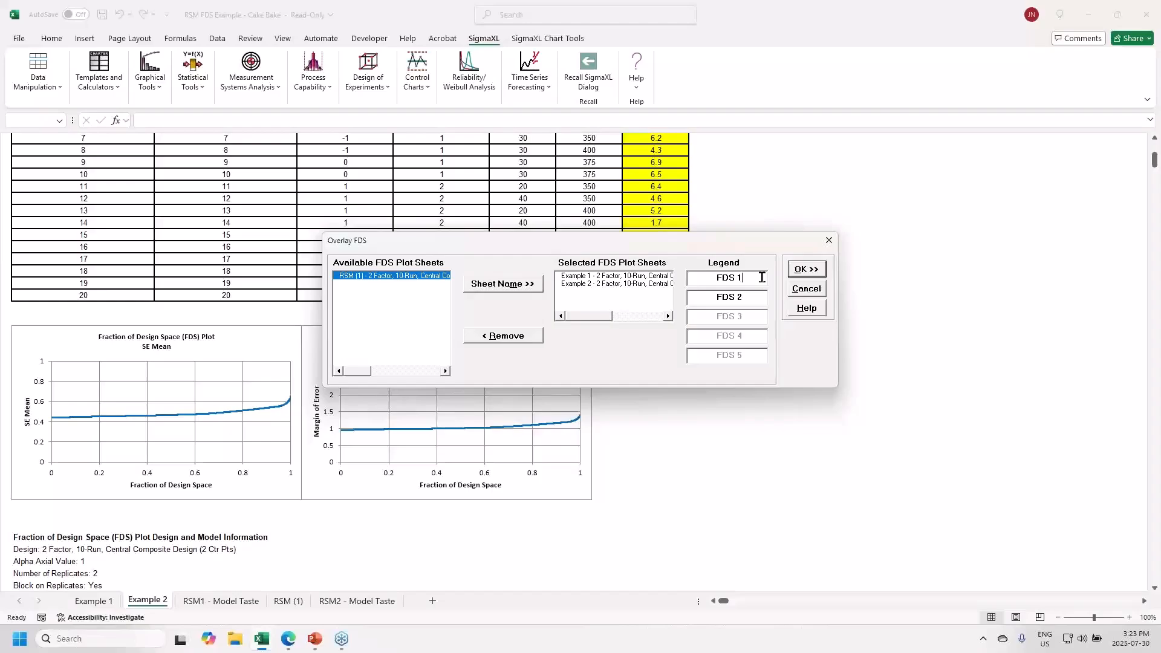
key(BackSpace)
key(BackSpace)
key(BackSpace)
key(BackSpace)
key(BackSpace)
text(1 Rep)
key(BackSpace)
key(BackSpace)
key(BackSpace)
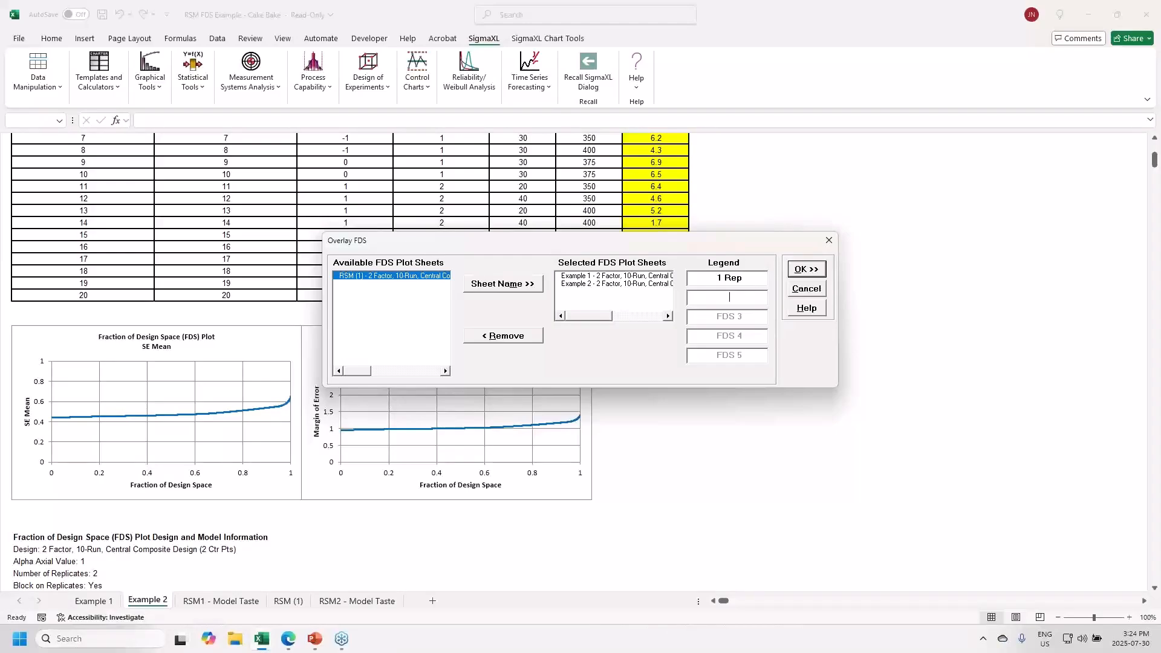
text(2 Rep)
click(801, 272)
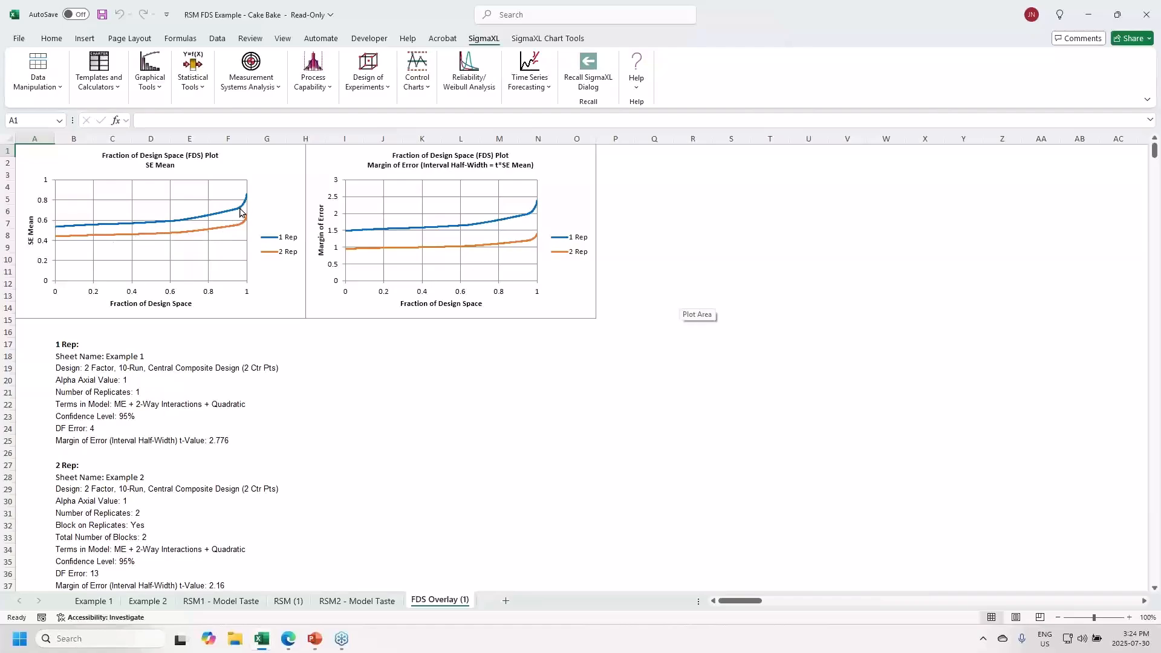
- Read the 1 Rep curve's value near the end of the design space, then return to the slide show
mouse_move(246, 207)
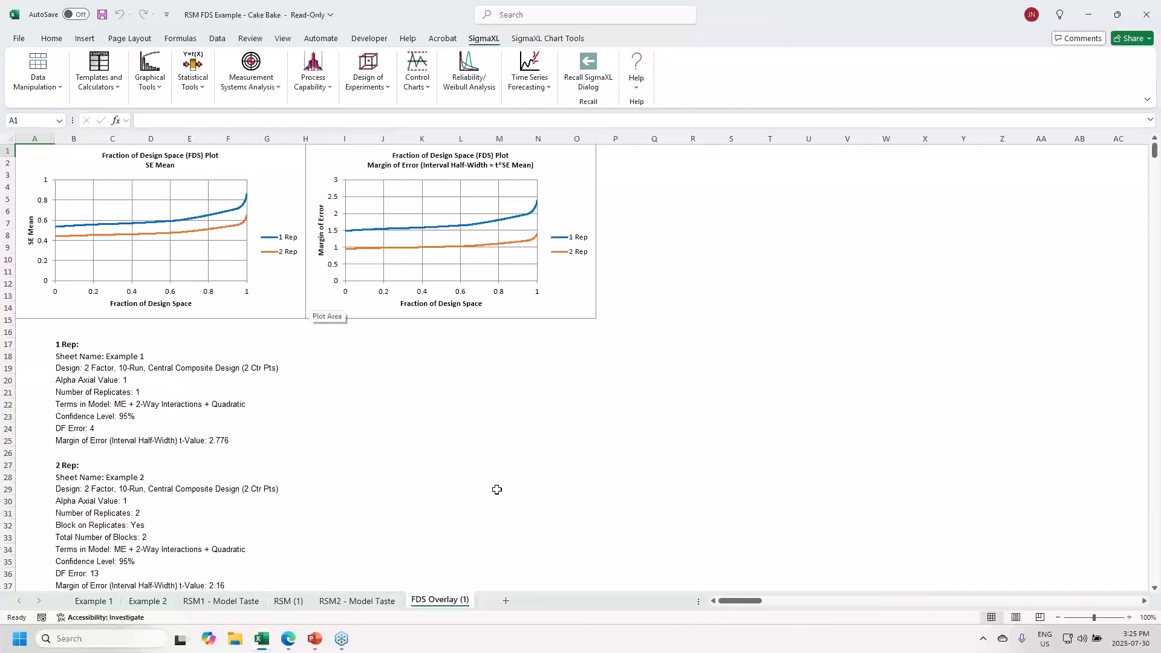
key(alt+Tab)
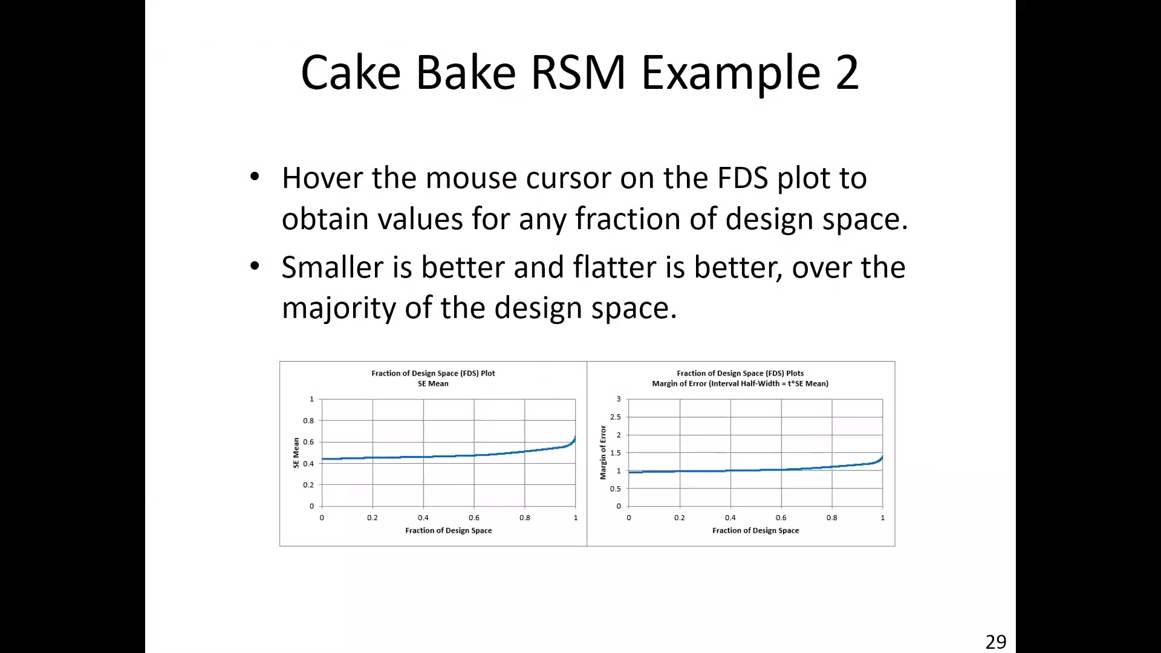
- Advance past the FDS summary and taste-units slides to slide 34's design comparison
key(Right)
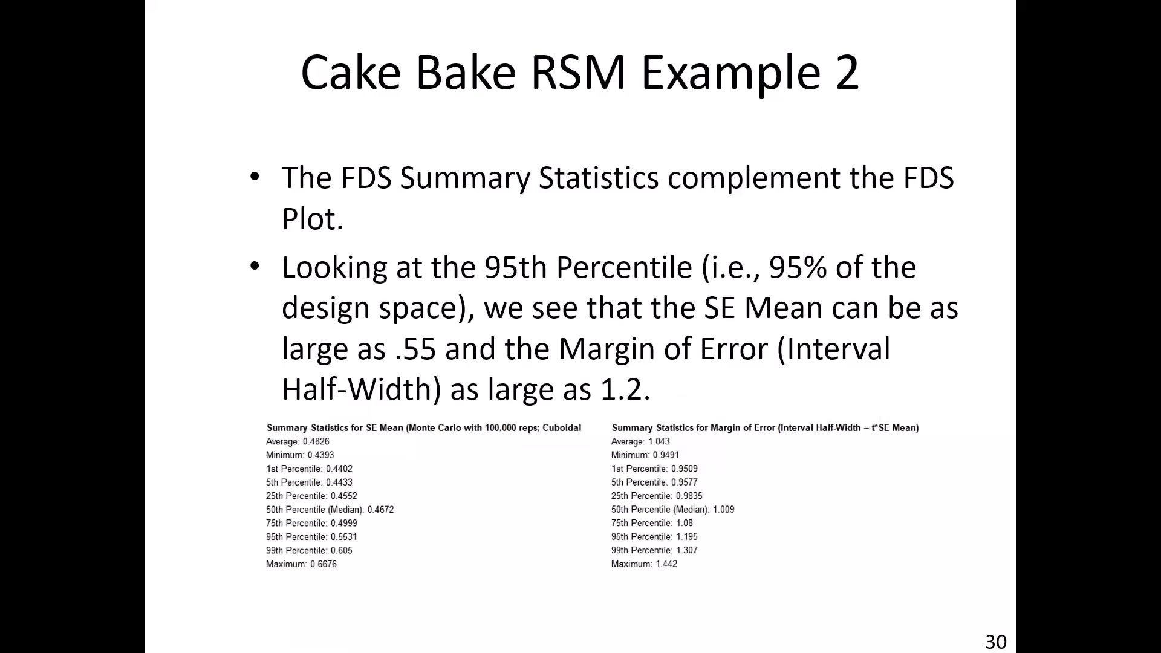
key(Right)
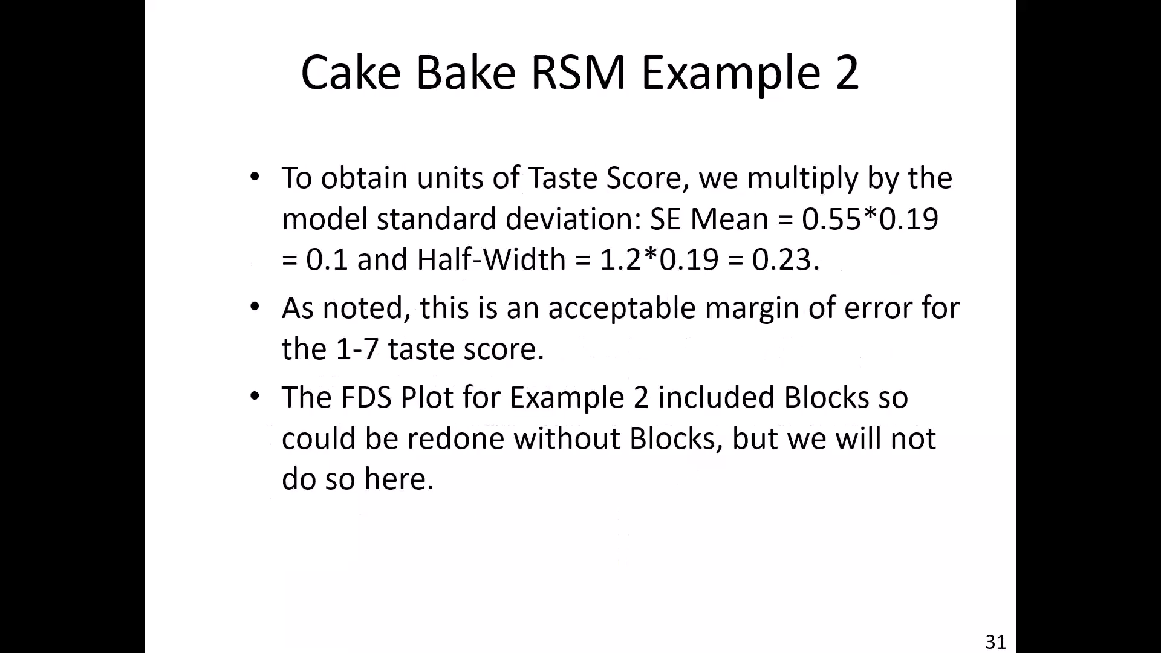
key(Right)
key(Right)
key(Right)
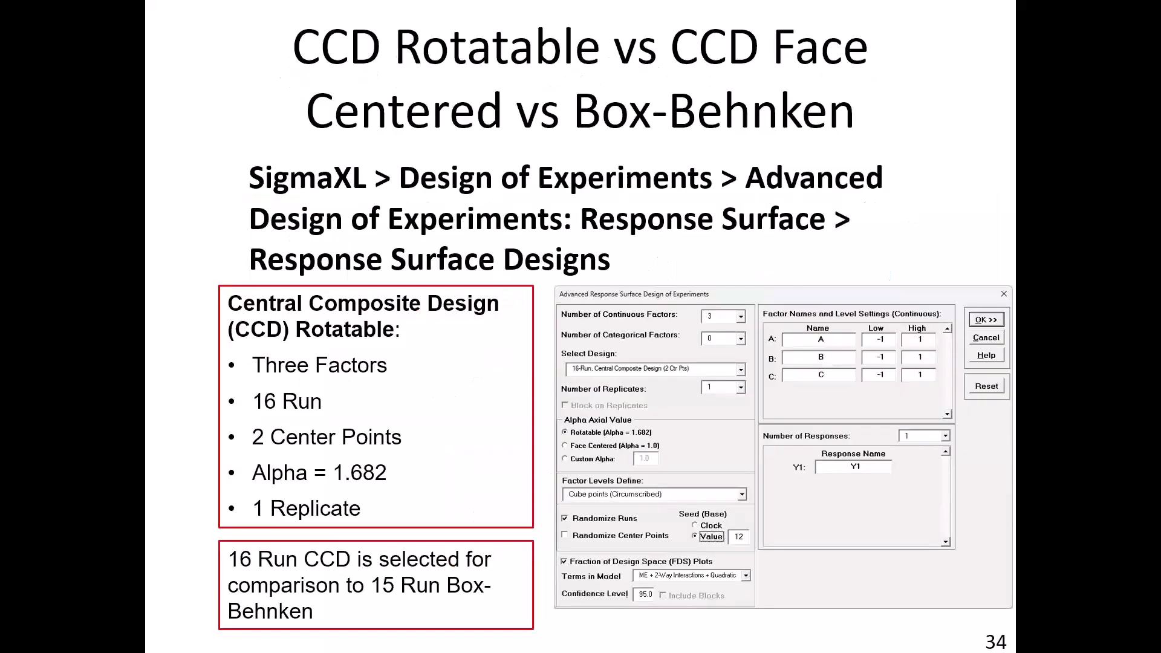
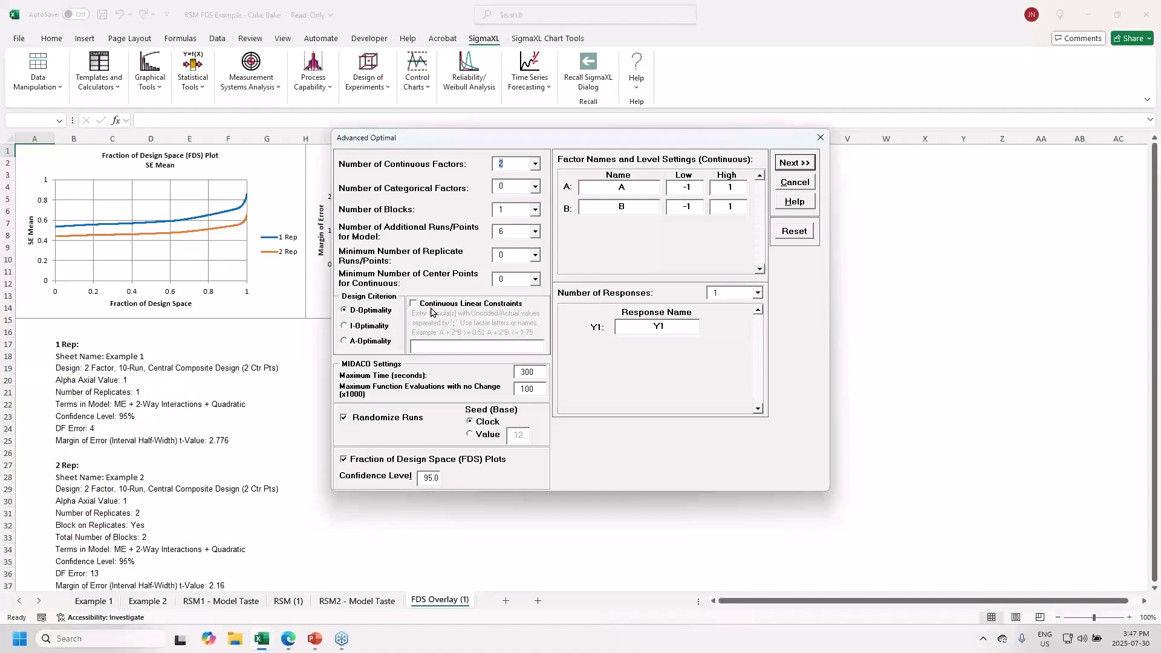
- Rename factors A and B to Adhesive and Temp and Y1 to Strength, and enable continuous linear constraints
click(634, 192)
text(dhesive)
click(628, 207)
text(Temp)
click(671, 327)
key(BackSpace)
text(Strength)
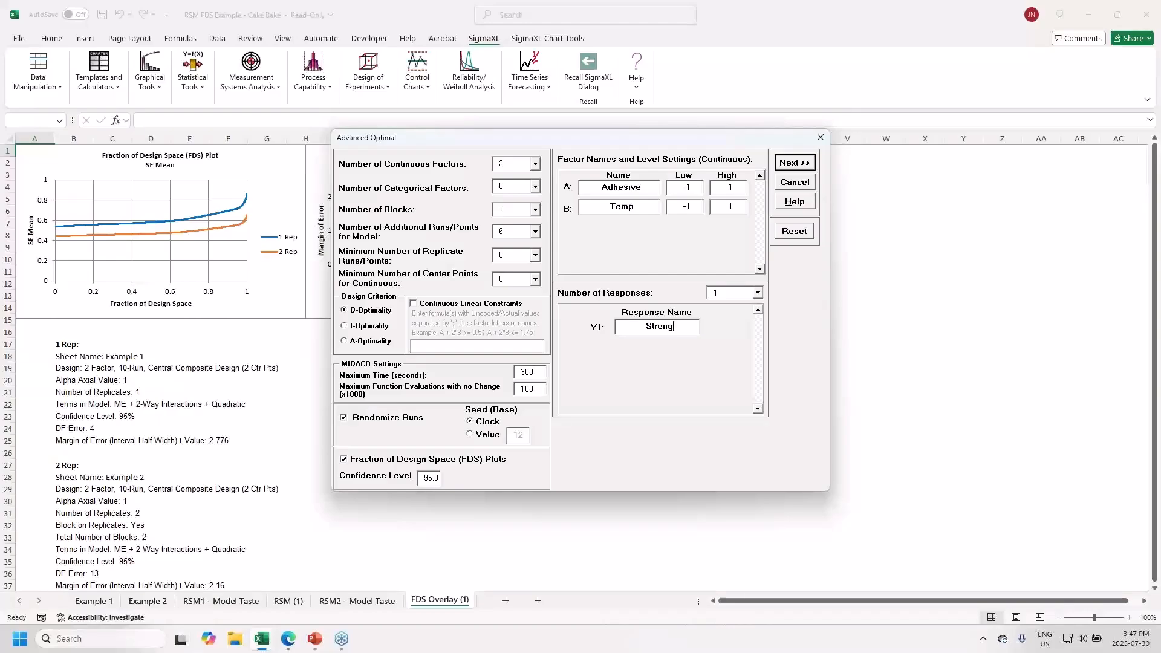
click(413, 304)
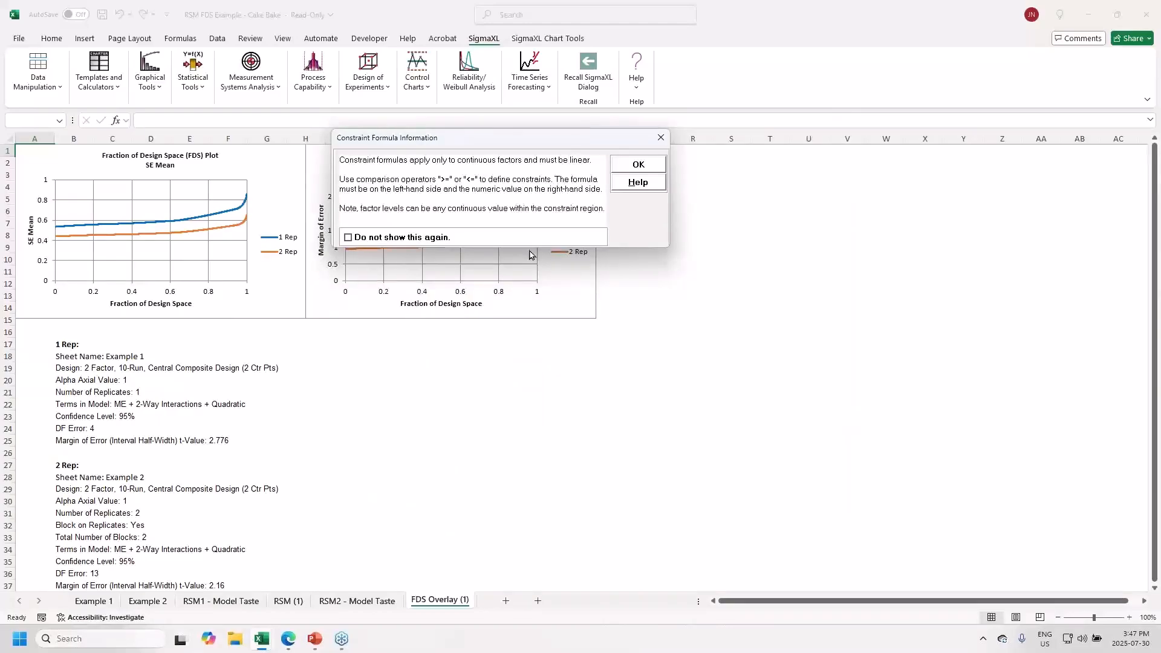
- Enter constraints A+B<=1; A+B>=-0.5, allow 1000 function evaluations, and fix the seed at 12
click(636, 169)
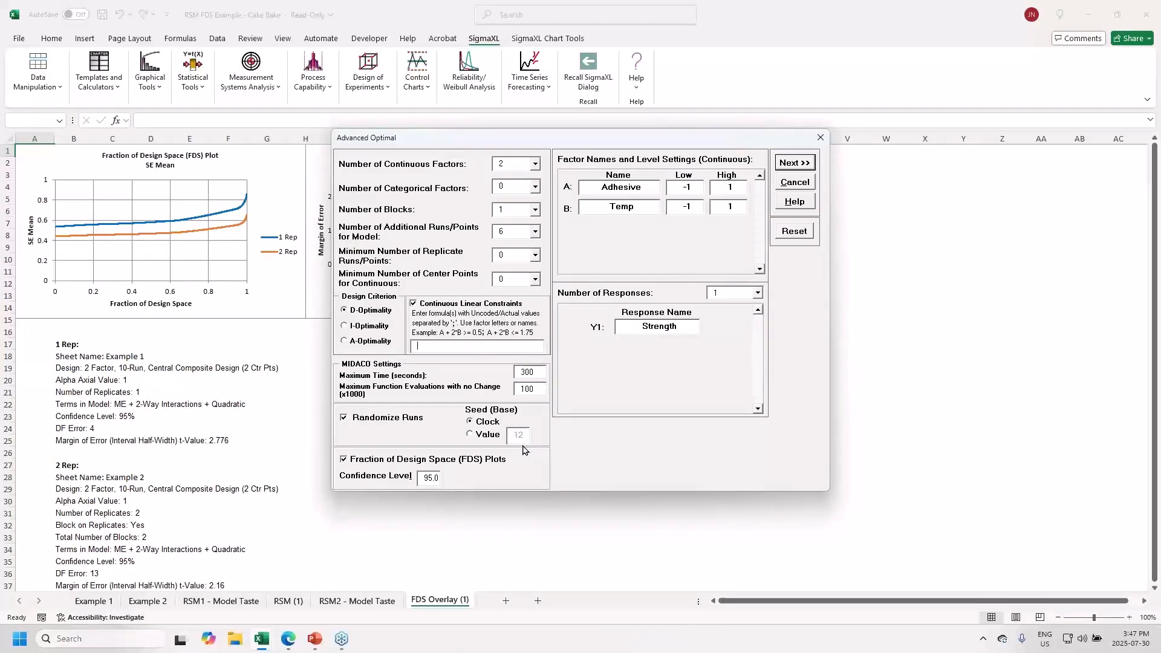
text(A+B<=1;)
text(A+B>=0.5)
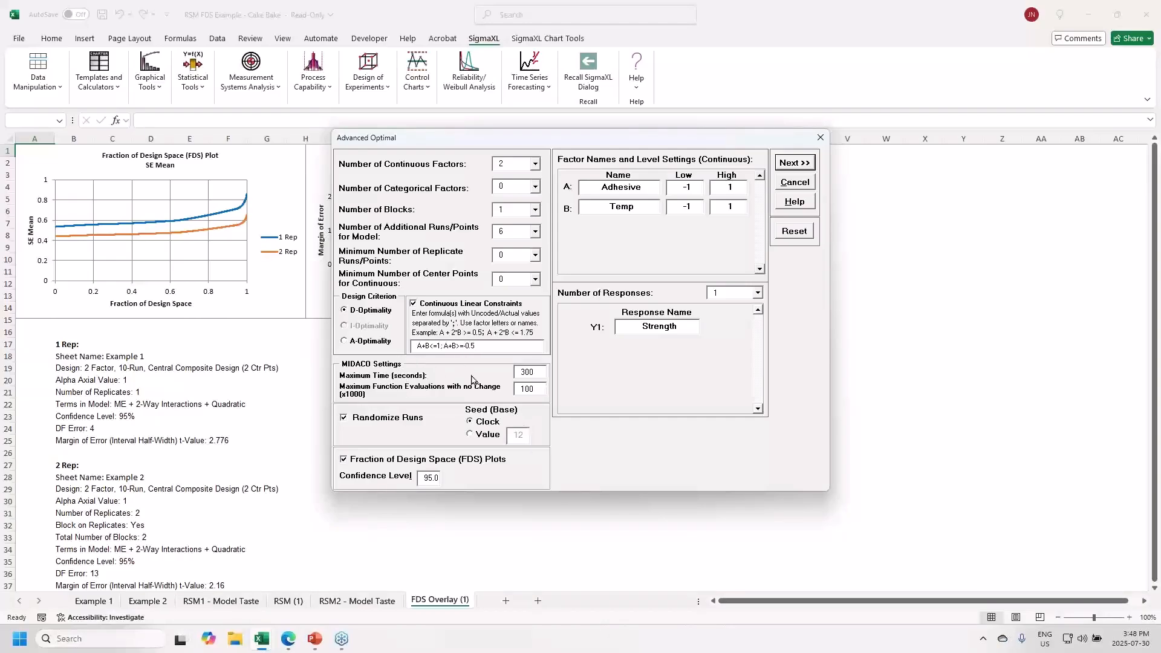
mouse_move(490, 346)
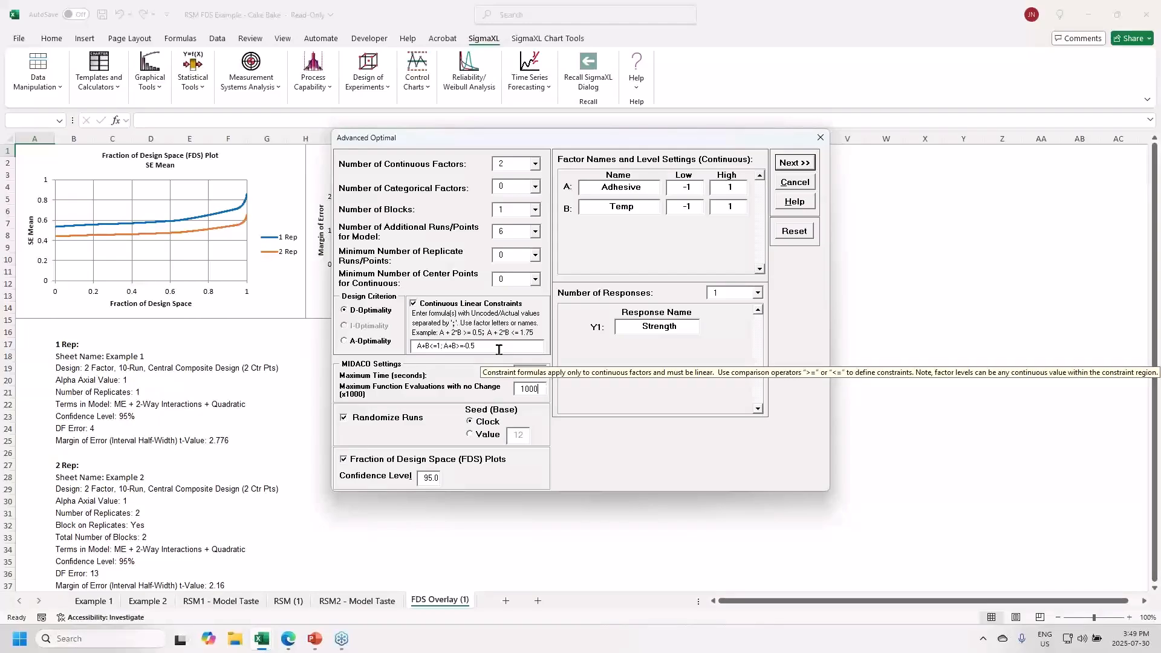
click(478, 436)
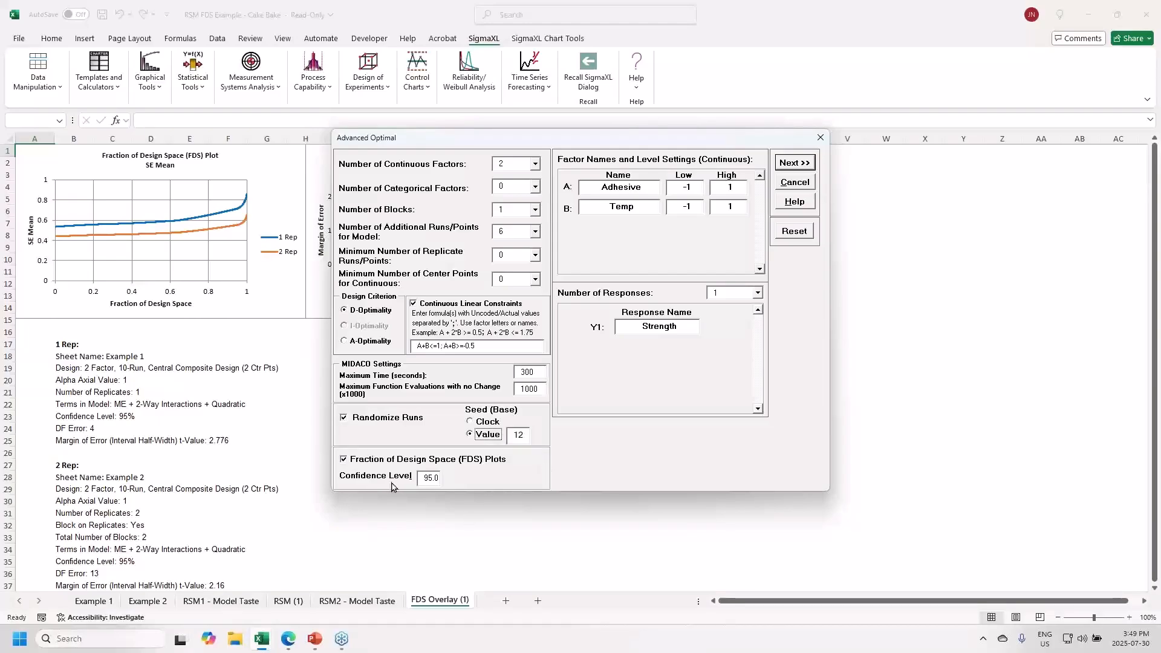
- Select all five quadratic model terms and create the 12-run D-optimal Optimal (1) worksheet
click(794, 163)
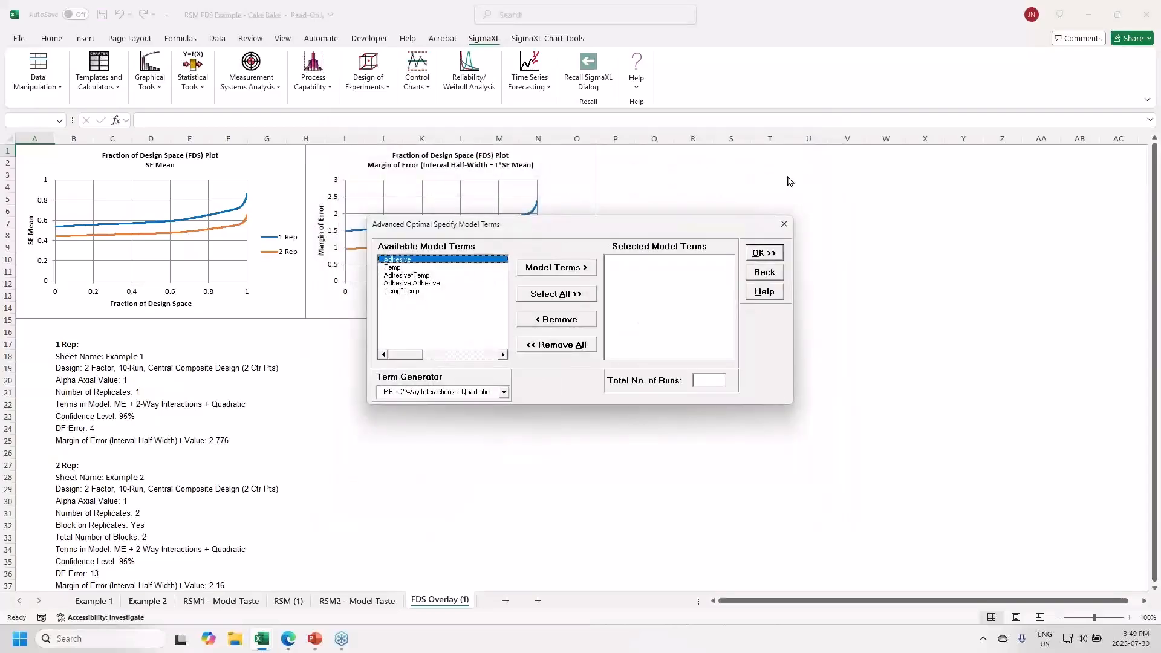
click(557, 295)
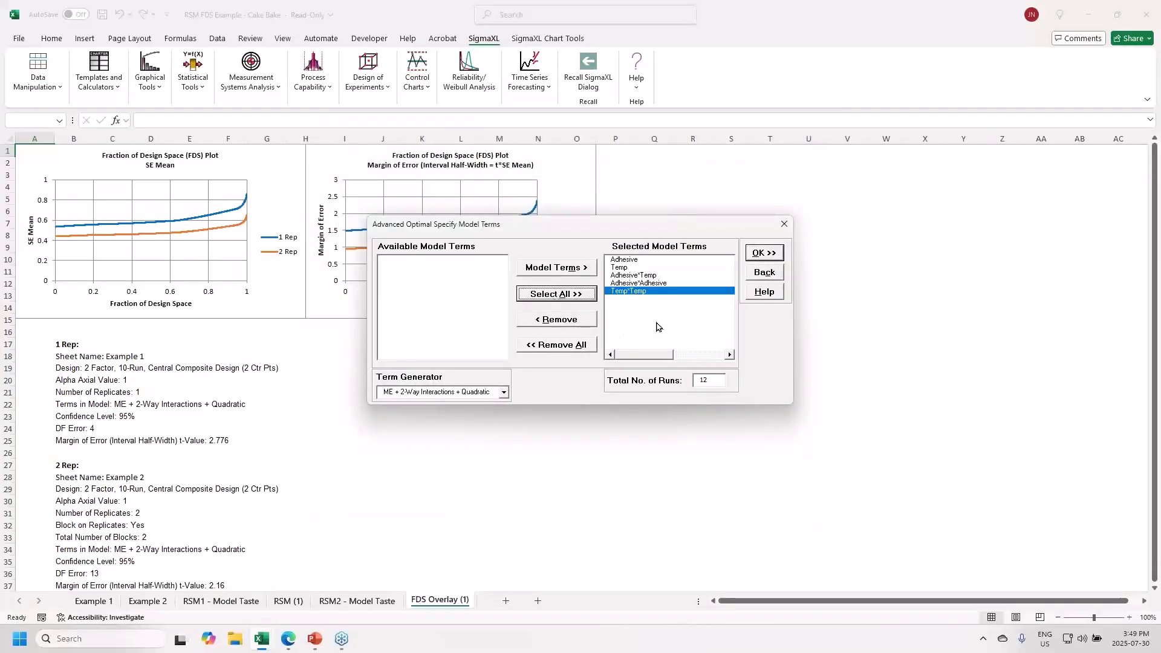
click(753, 253)
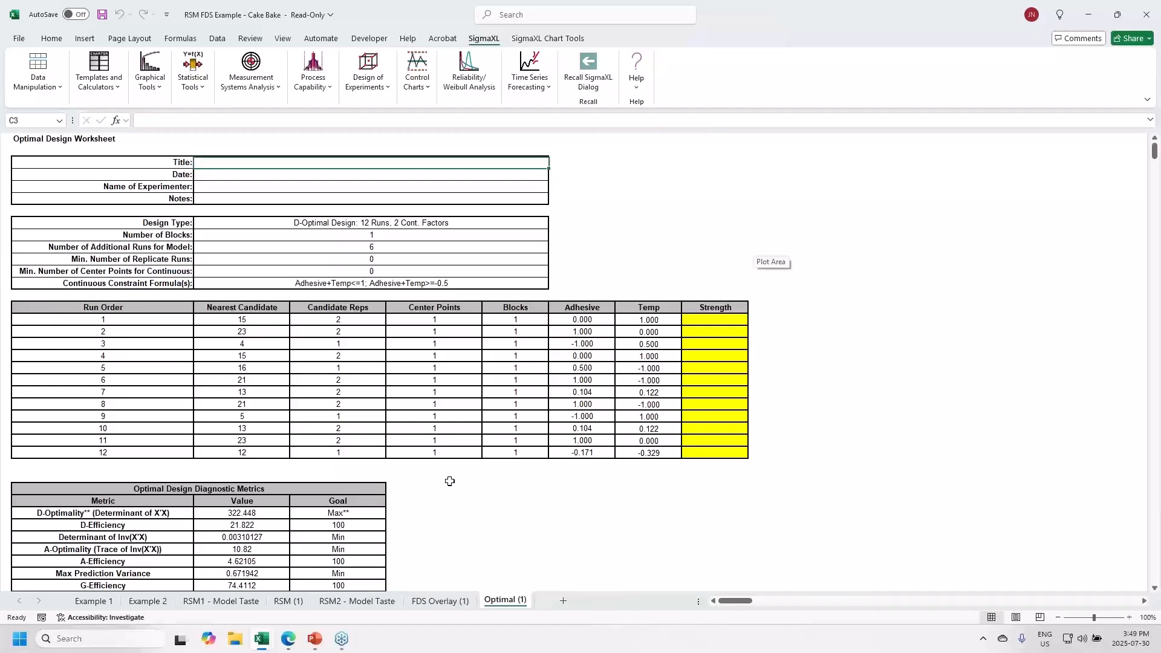
scroll(448, 480, down, 3)
scroll(453, 478, up, 2)
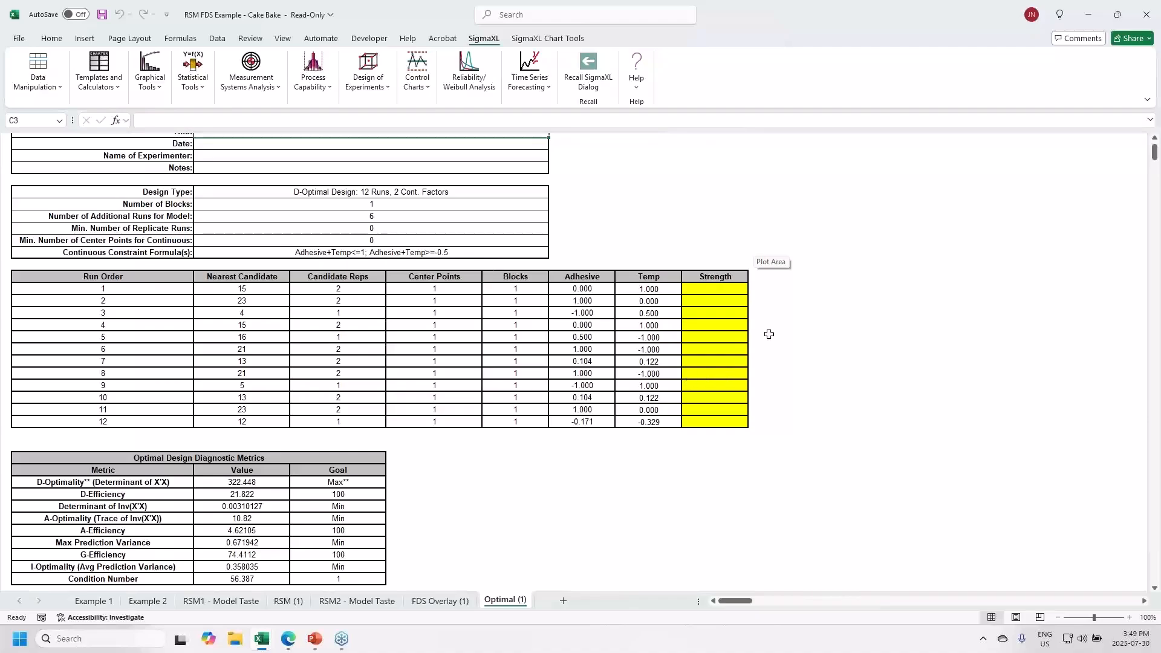
- Add an A+B header in J15 and enter =G16+H16 for the first run
click(773, 277)
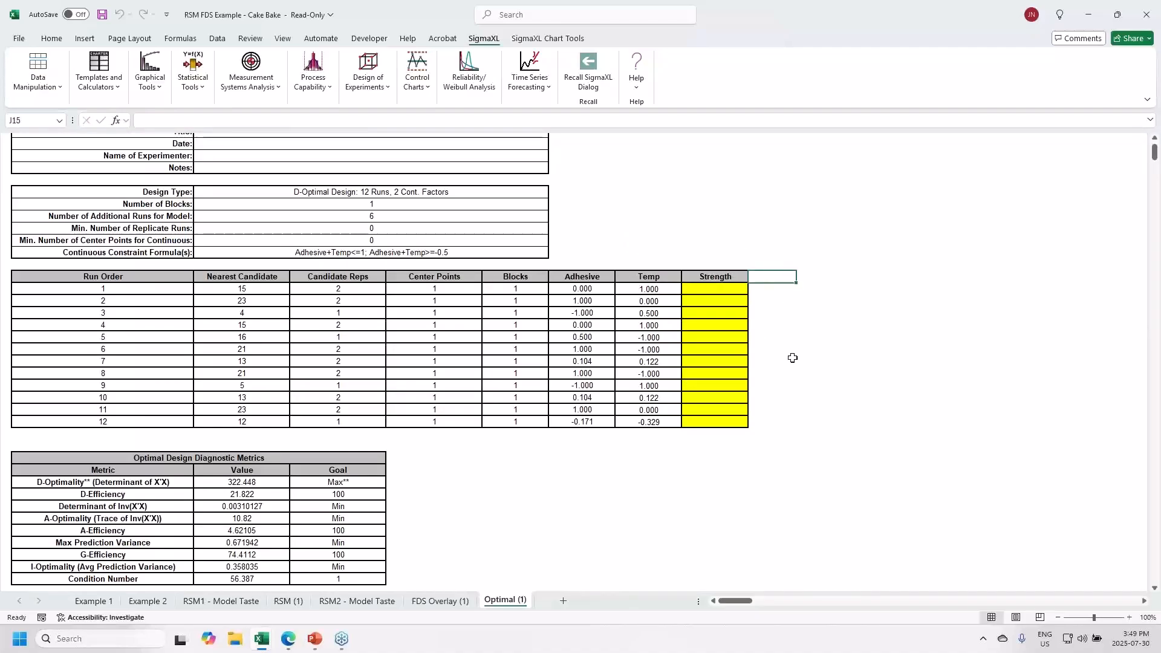
text(A+B)
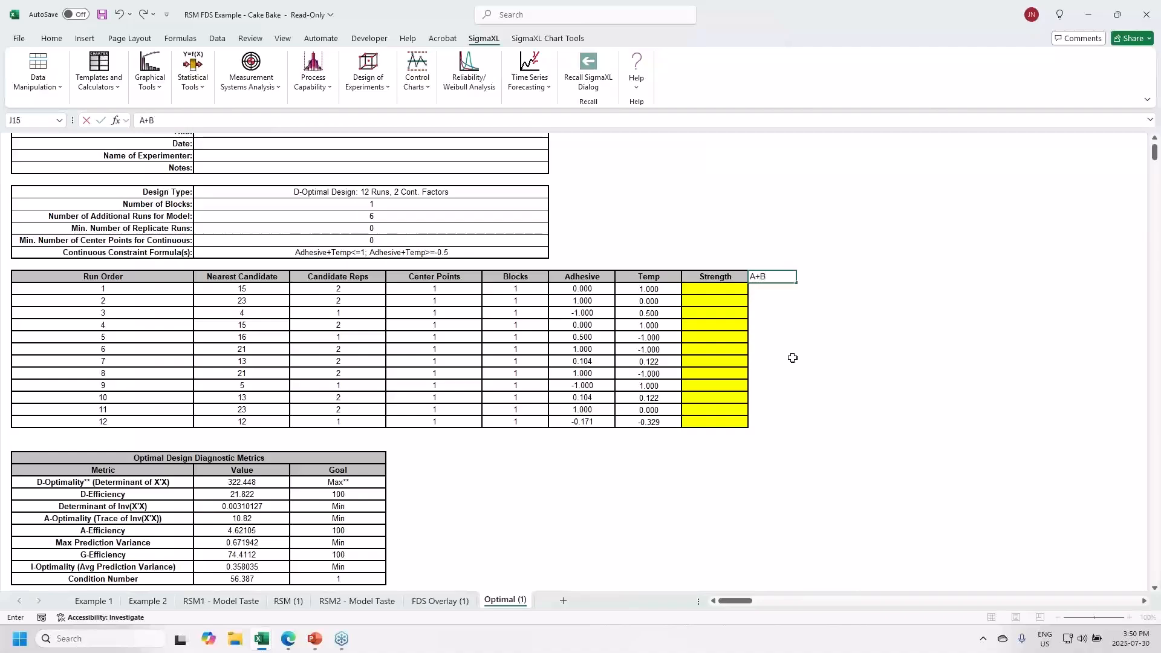
key(Return)
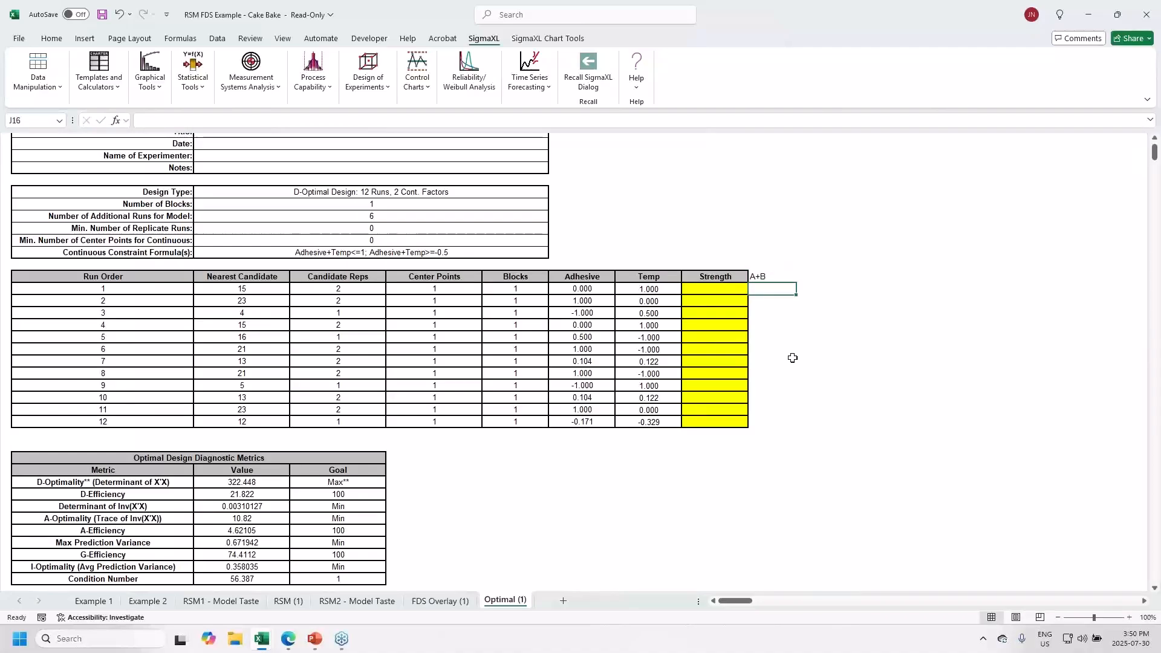
text(=)
key(Left)
key(Left)
key(Left)
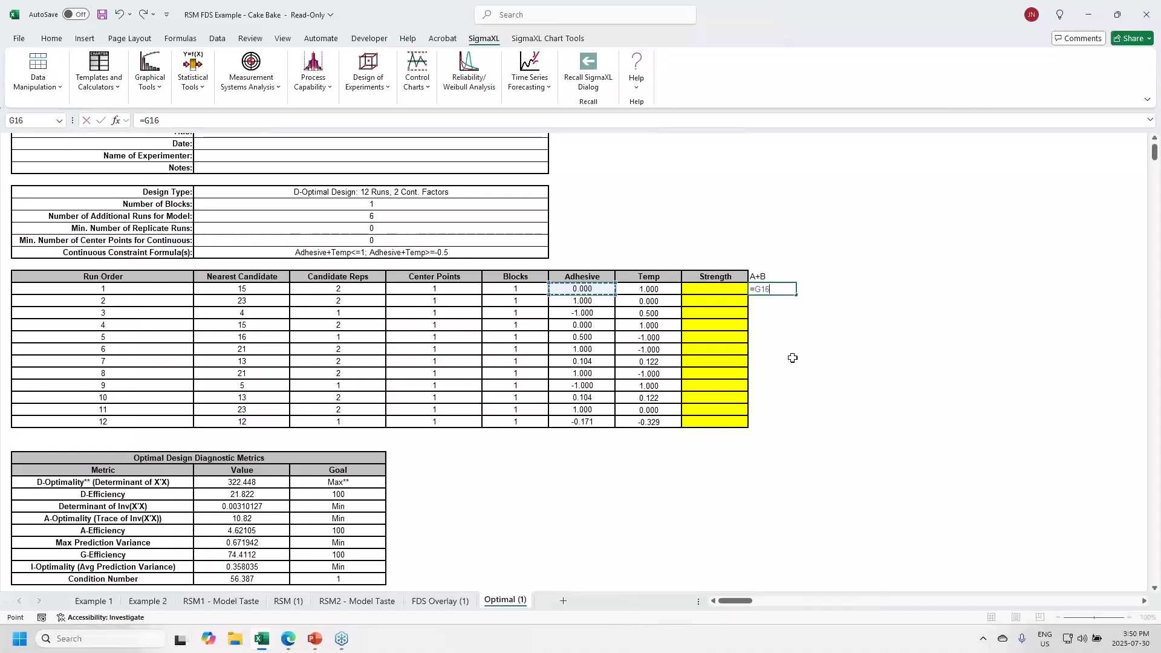
text(+)
key(Left)
key(Left)
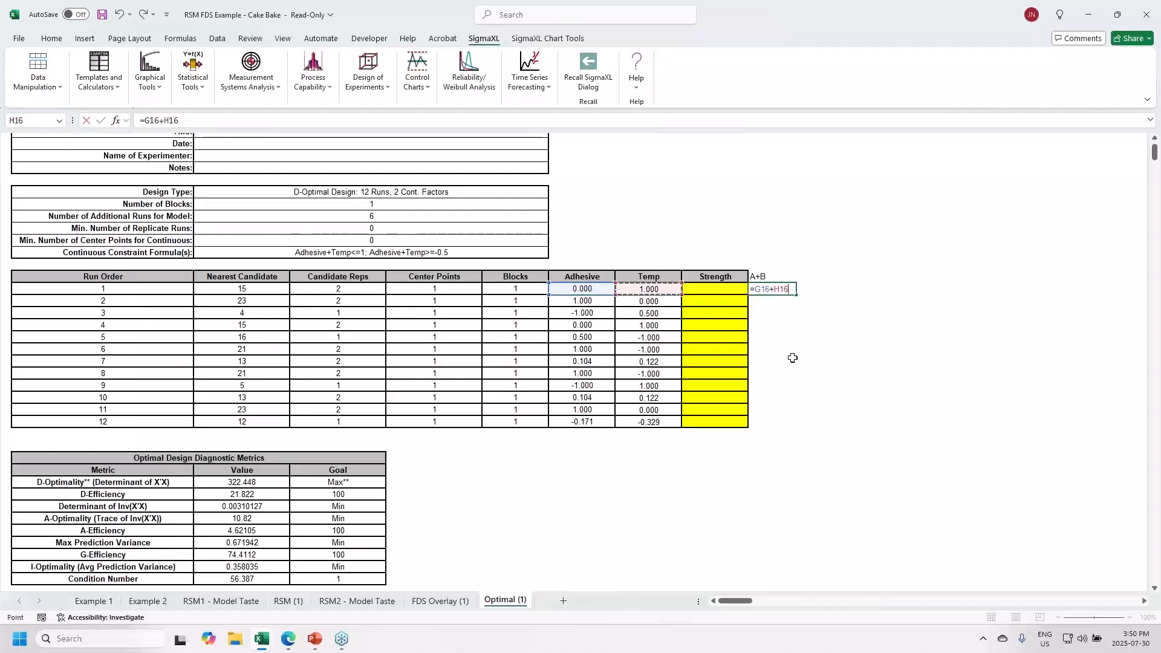
key(Return)
- Copy the A+B formula down to J27 and select the Adhesive and Temp range G15:H27
key(Up)
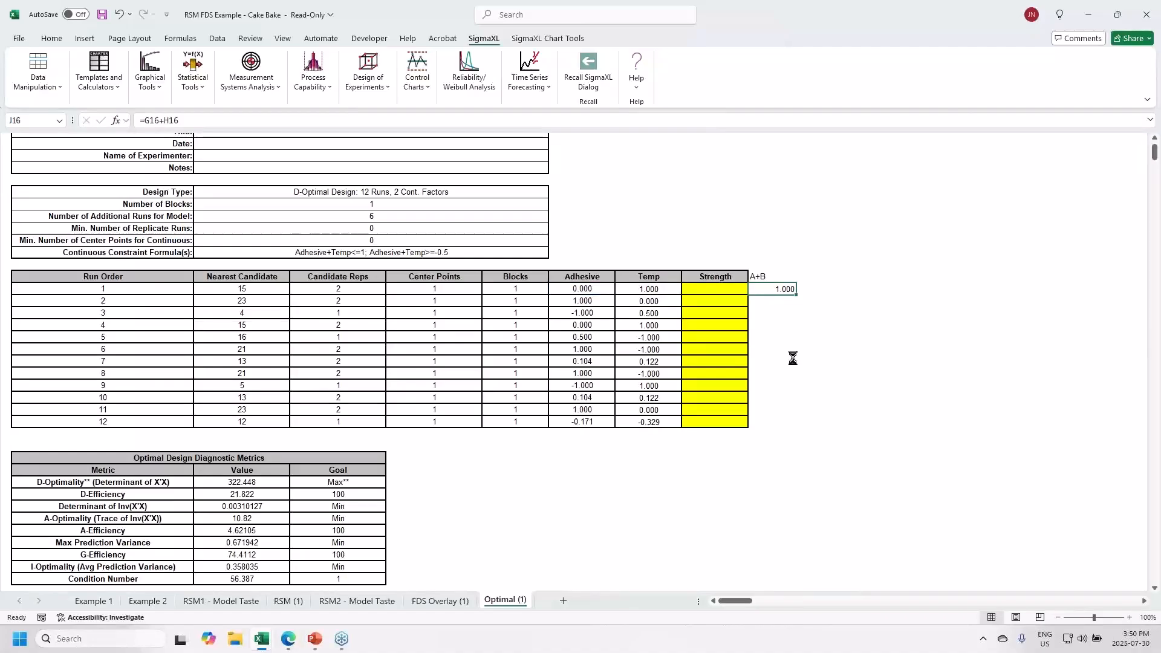
key(ctrl+c)
key(Down)
key(shift+Down)
key(shift+Down)
key(shift+Down)
key(shift+Down)
key(shift+Down)
key(shift+Down)
key(shift+Down)
key(shift+Down)
key(shift+Down)
key(shift+Down)
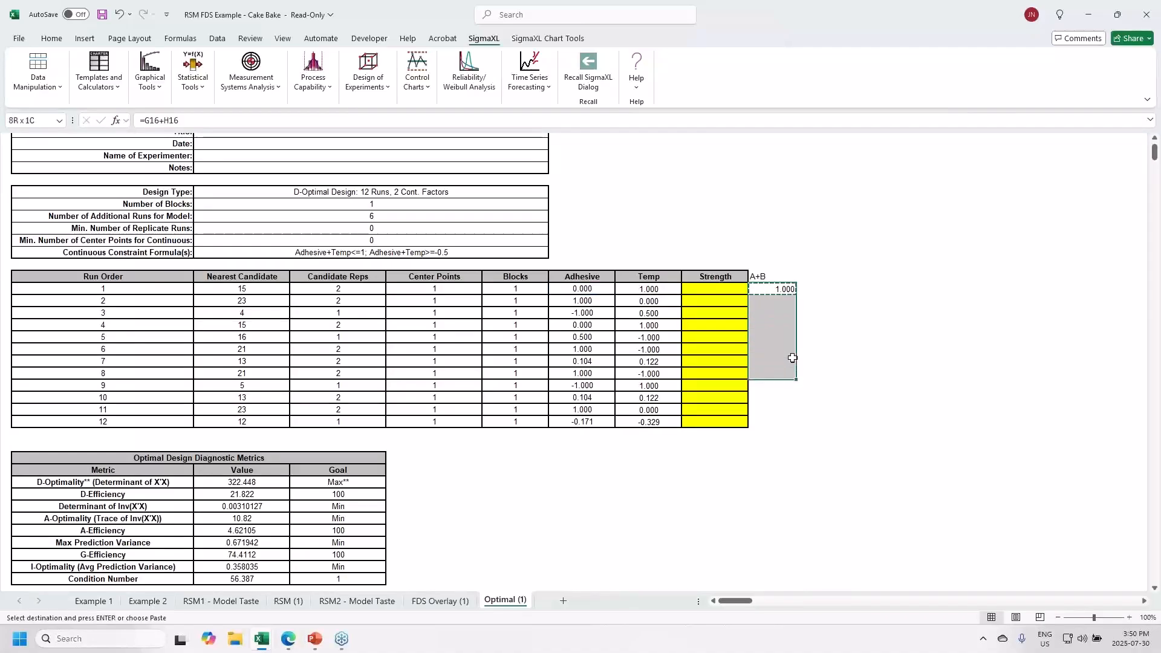
key(shift+Down)
key(ctrl+v)
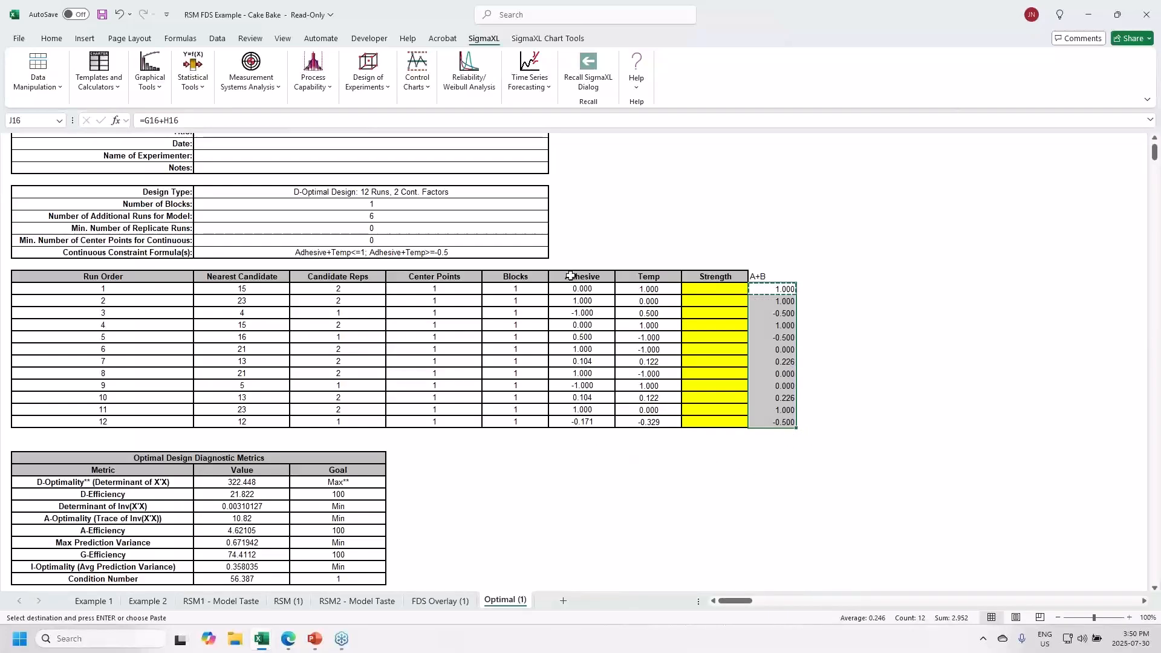
drag(571, 276, 627, 429)
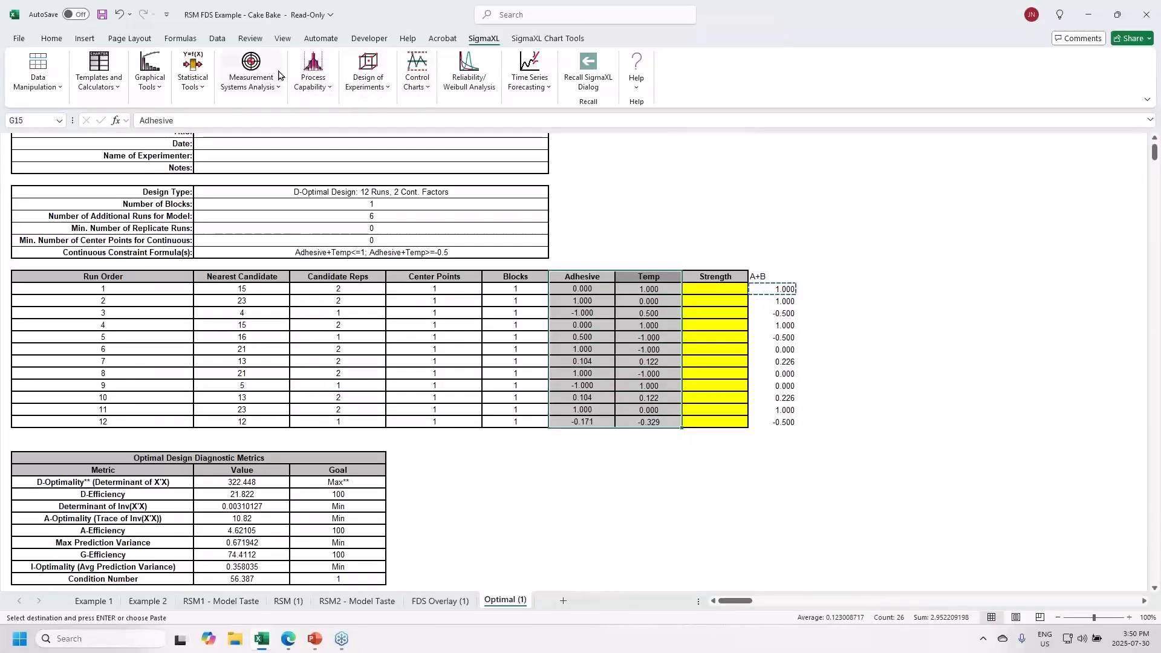
- Insert a plain scatter chart plotting Temp against Adhesive for the 12 design runs
click(84, 39)
click(461, 91)
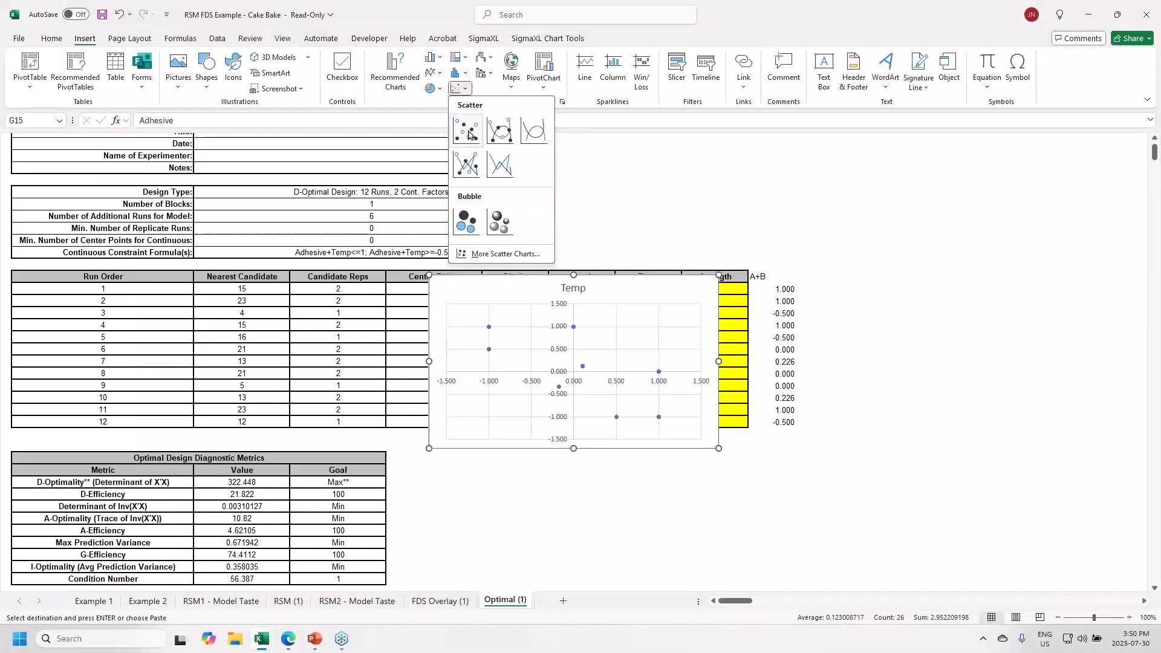
click(467, 130)
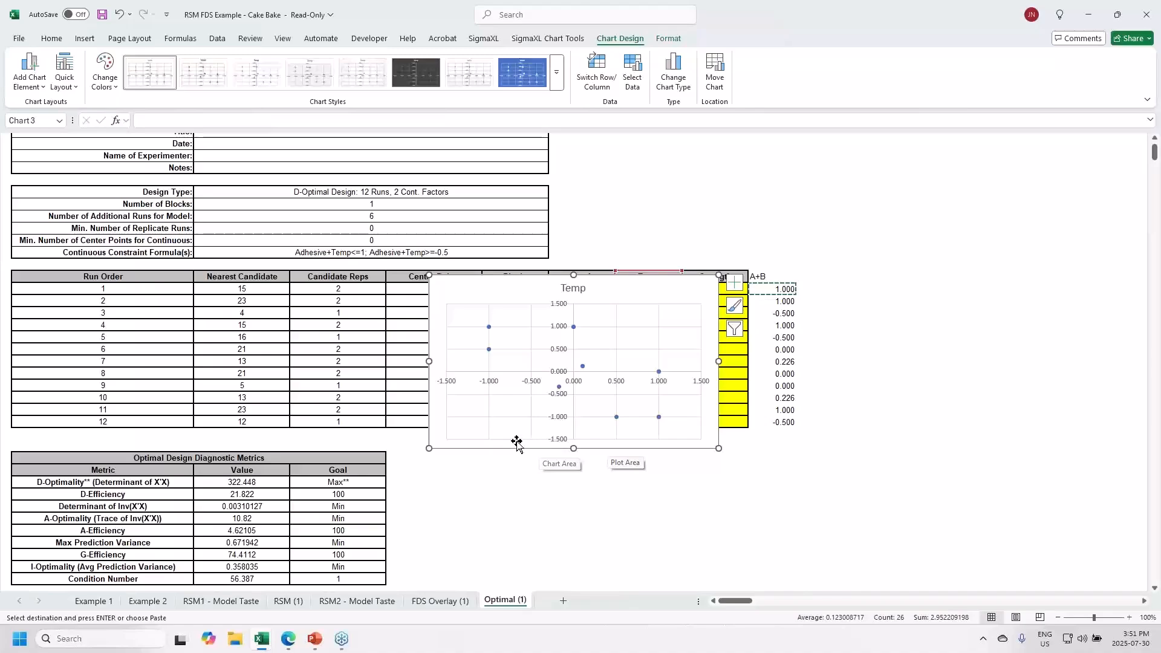
scroll(439, 519, down, 2)
scroll(440, 519, down, 5)
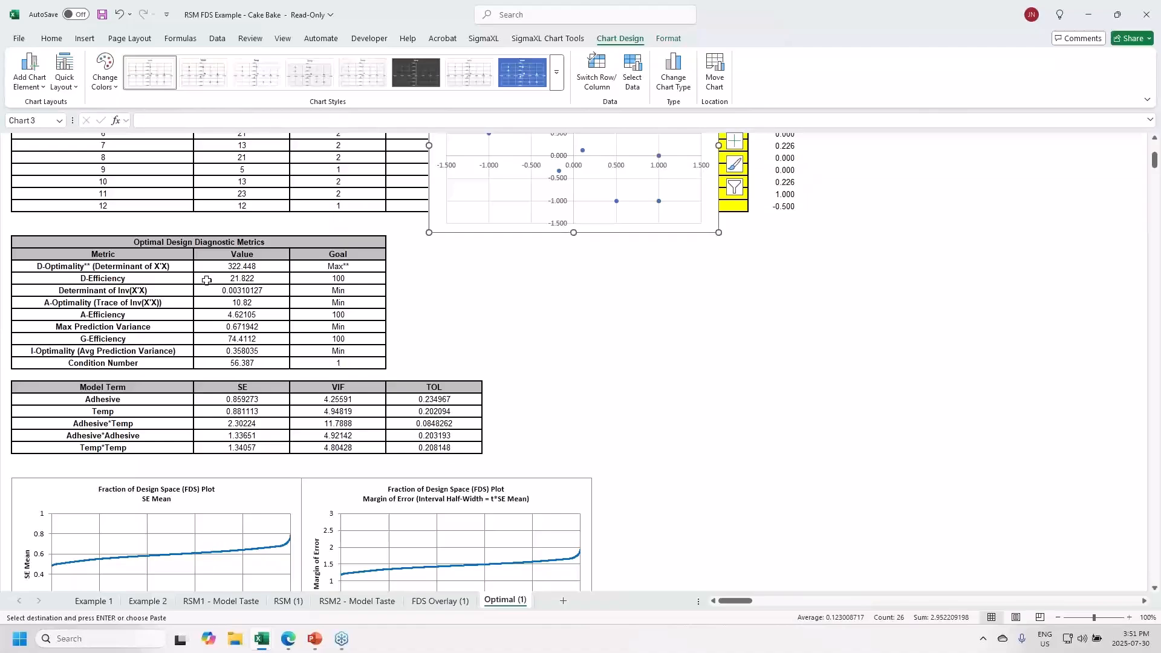
click(207, 280)
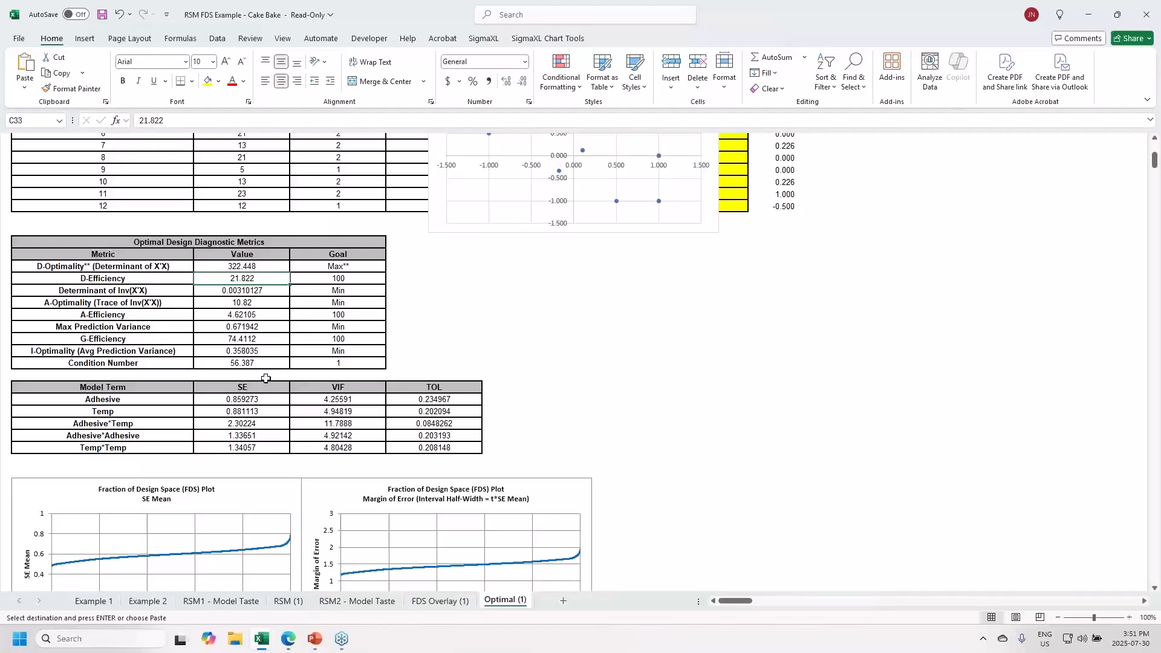
click(212, 339)
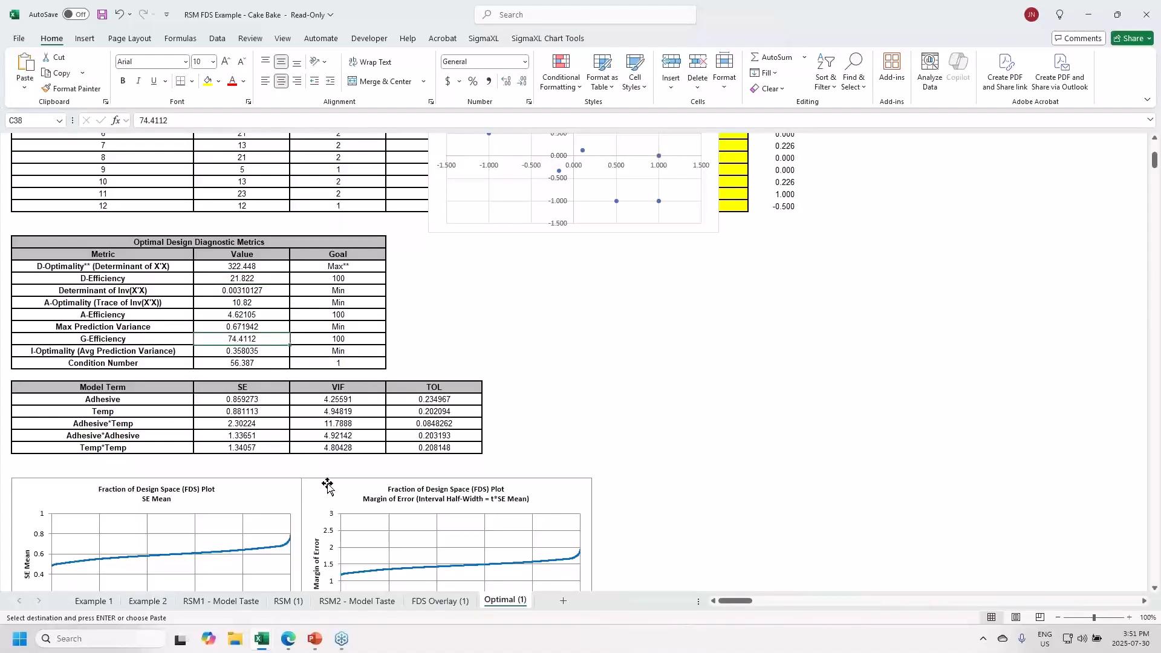
click(258, 364)
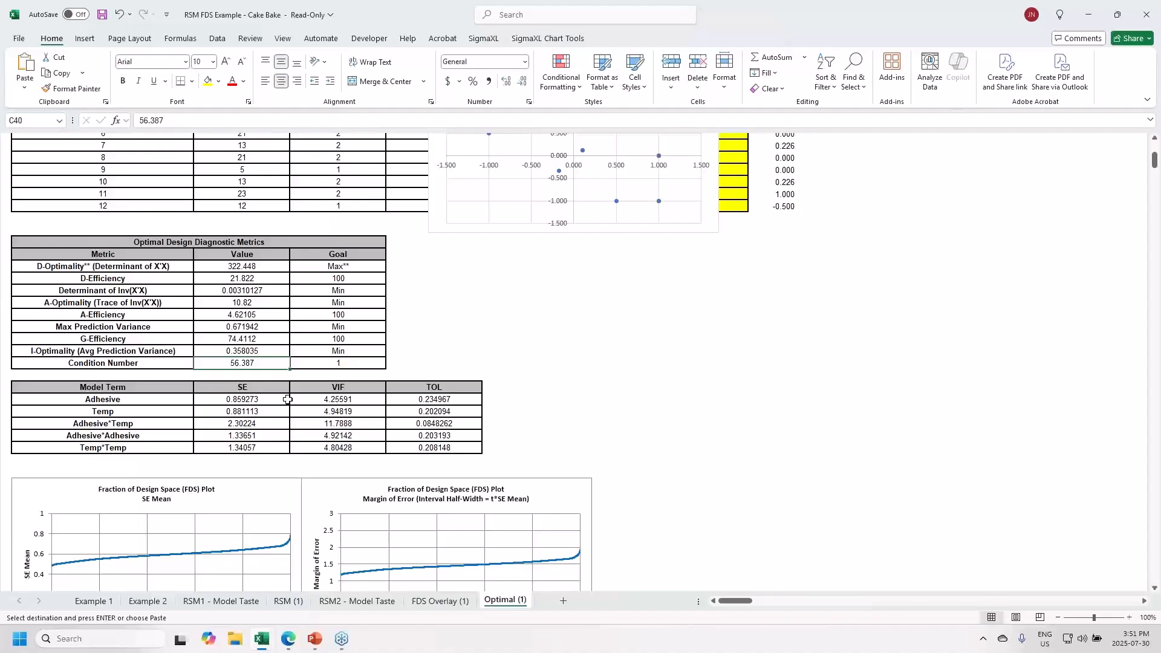
click(349, 425)
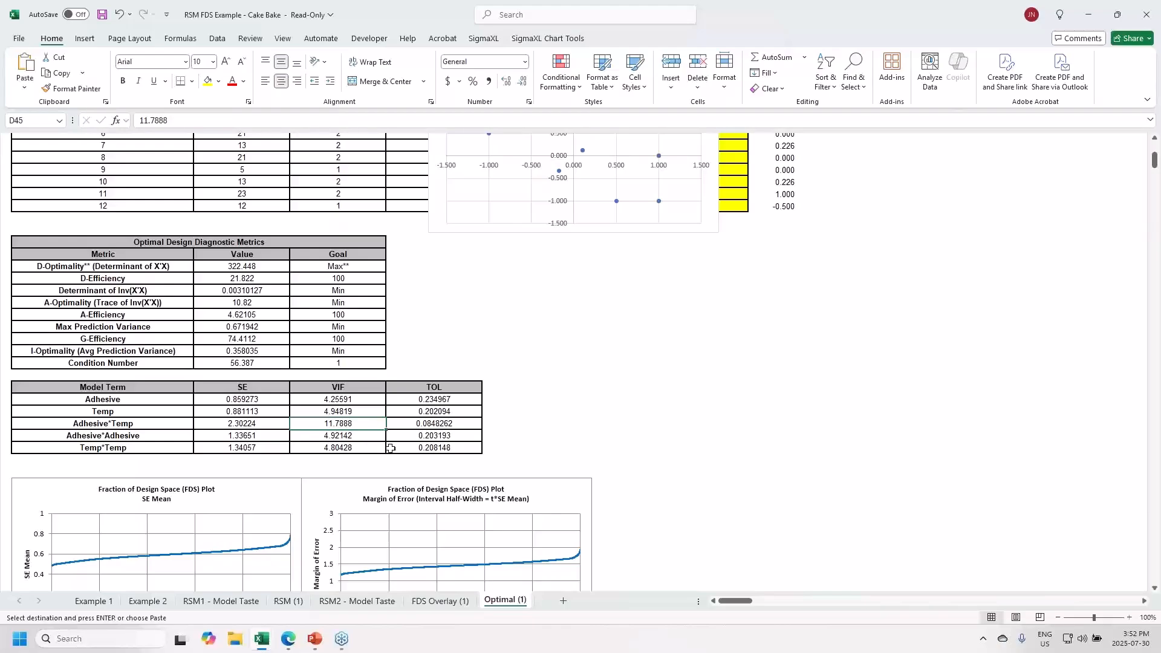
scroll(487, 453, down, 7)
scroll(487, 458, down, 5)
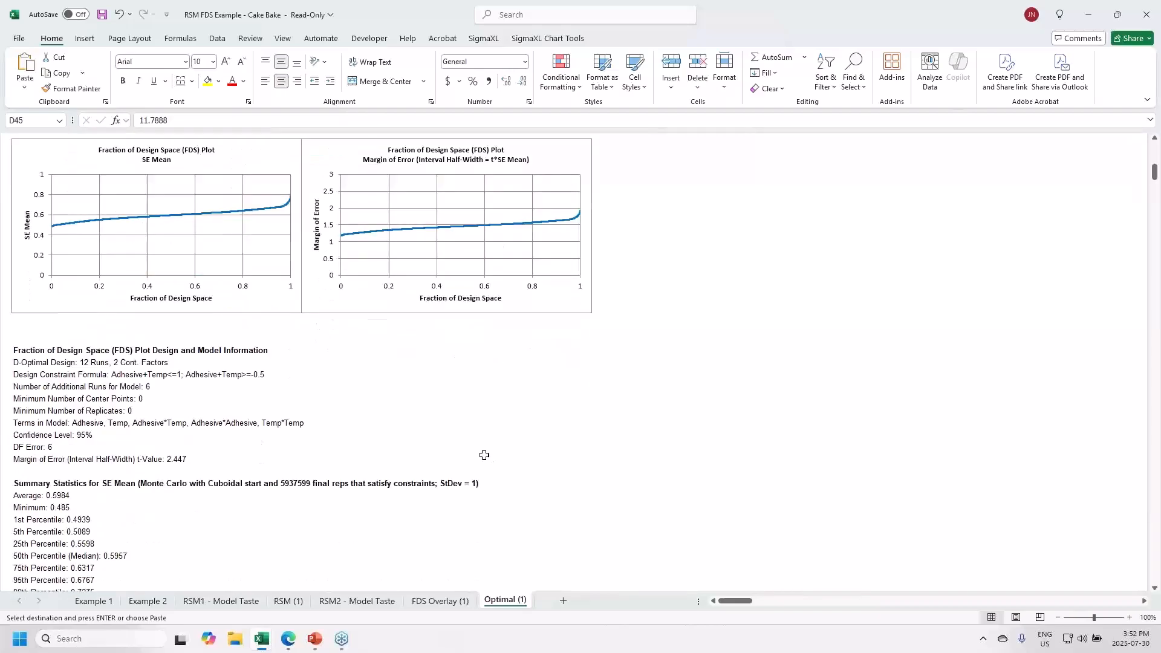
scroll(483, 454, down, 2)
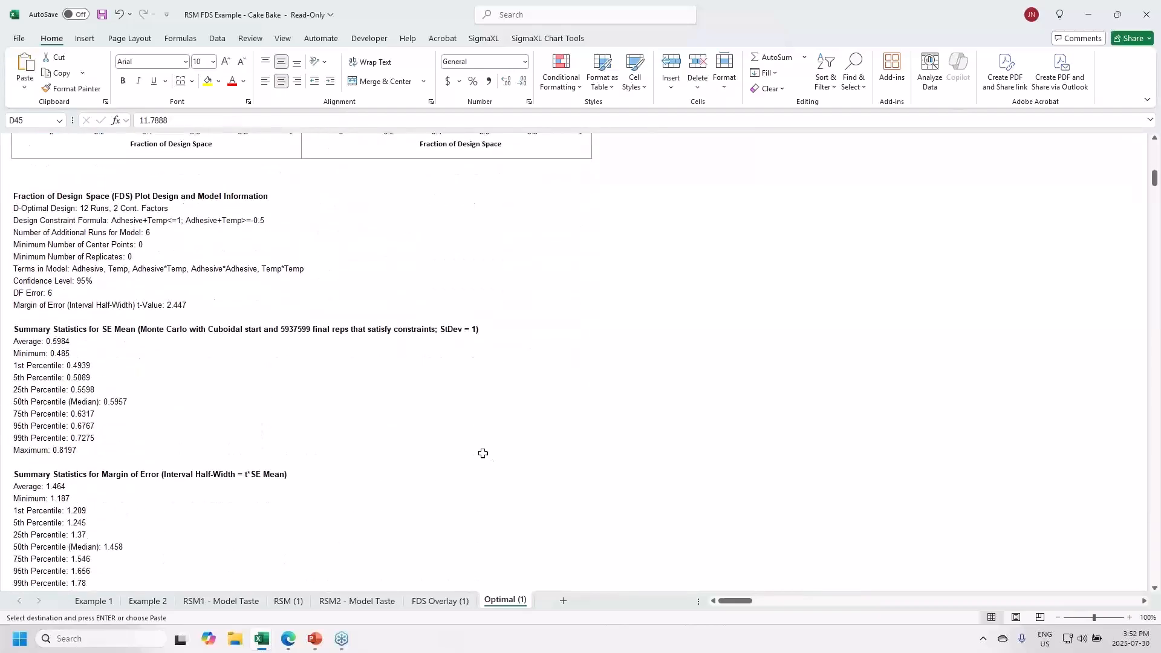
scroll(481, 457, down, 2)
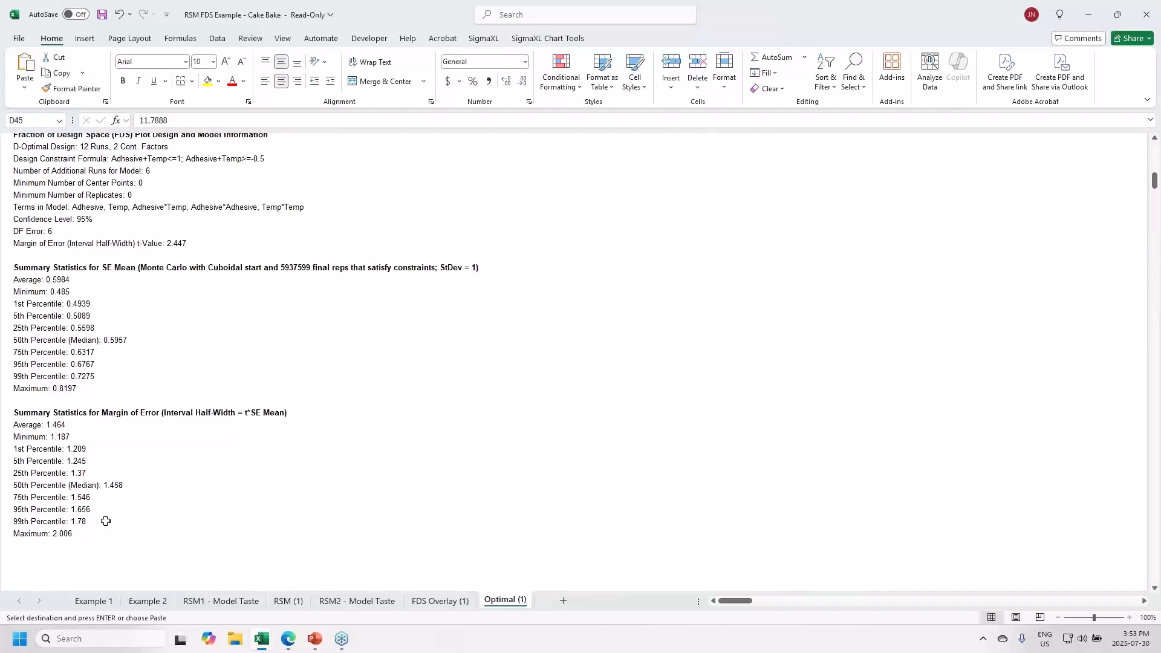
scroll(106, 522, up, 8)
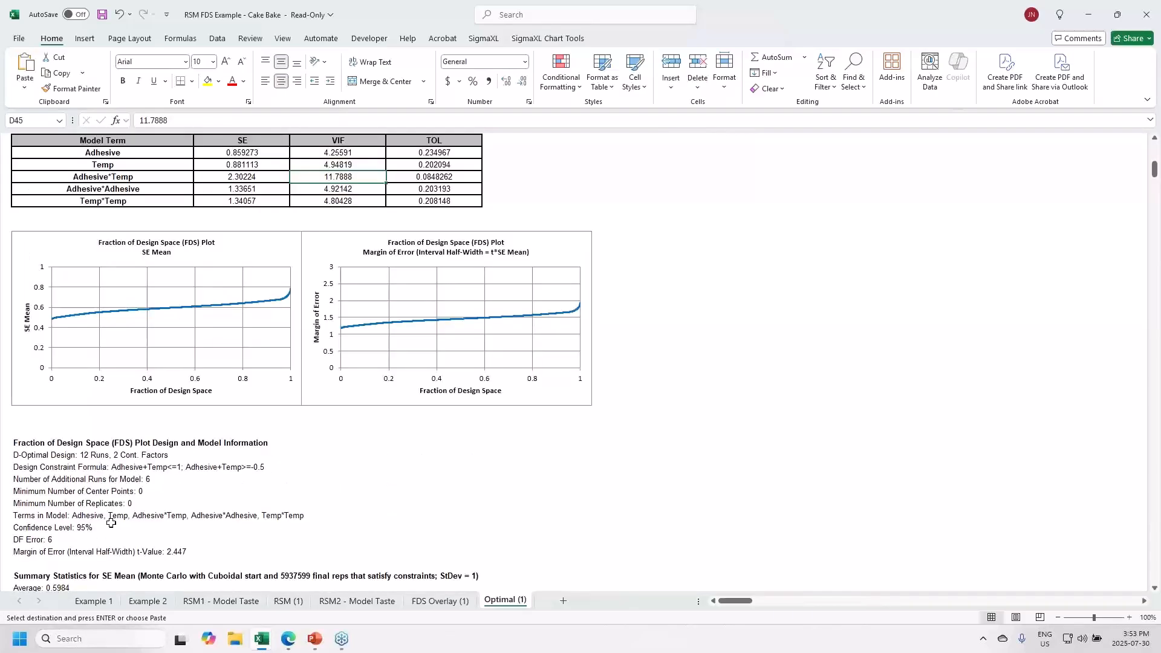
scroll(111, 523, up, 8)
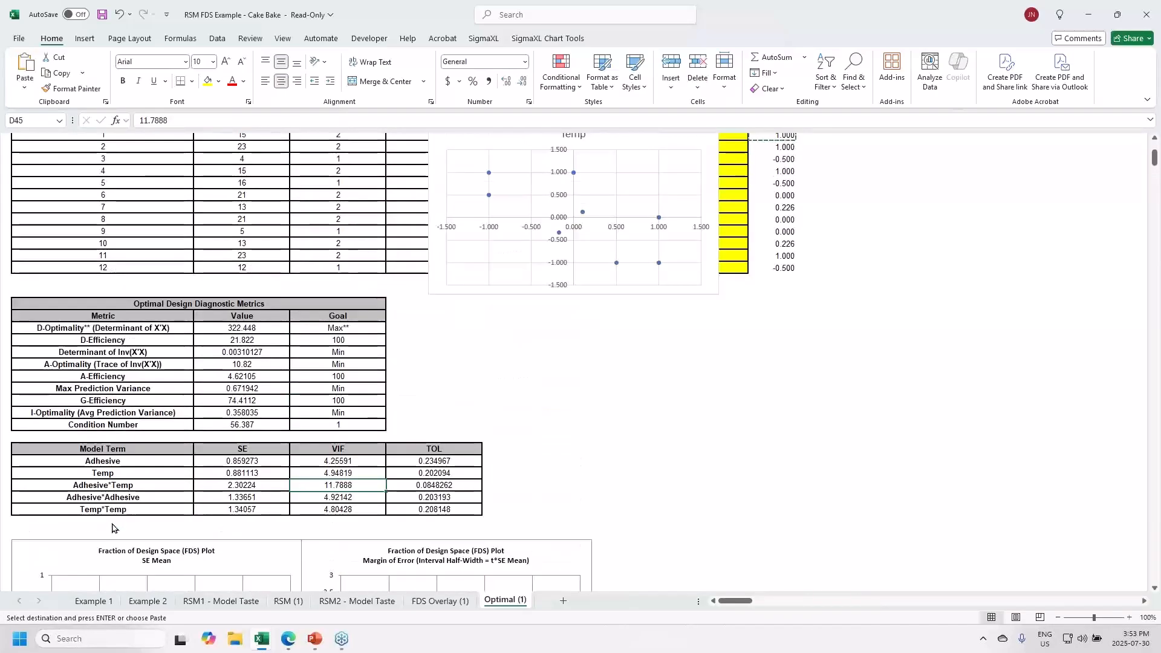
scroll(112, 528, up, 2)
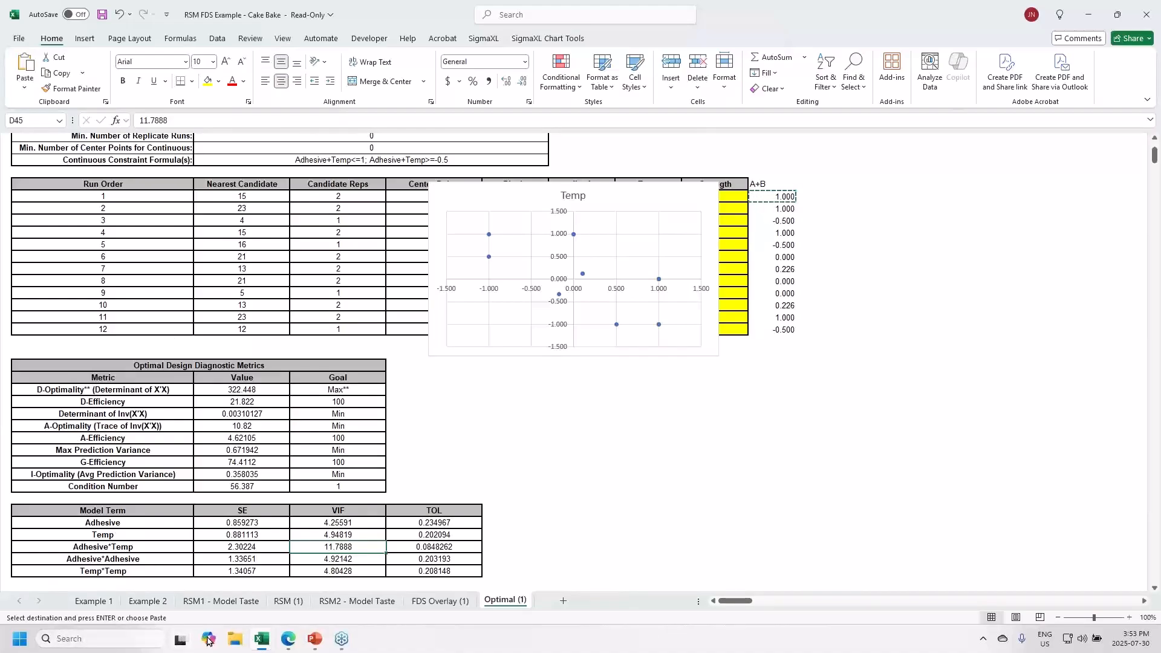
- Bring the Montgomery Adhesive Bond Strength workbook with measured Strength values to the front
mouse_move(261, 639)
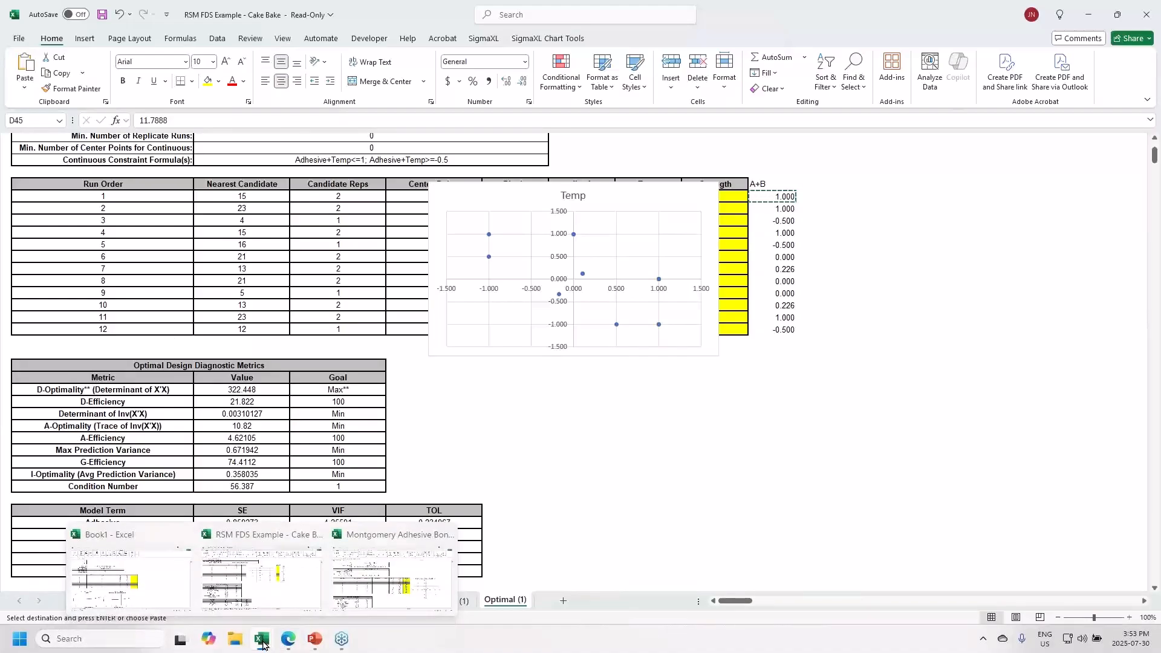
click(365, 596)
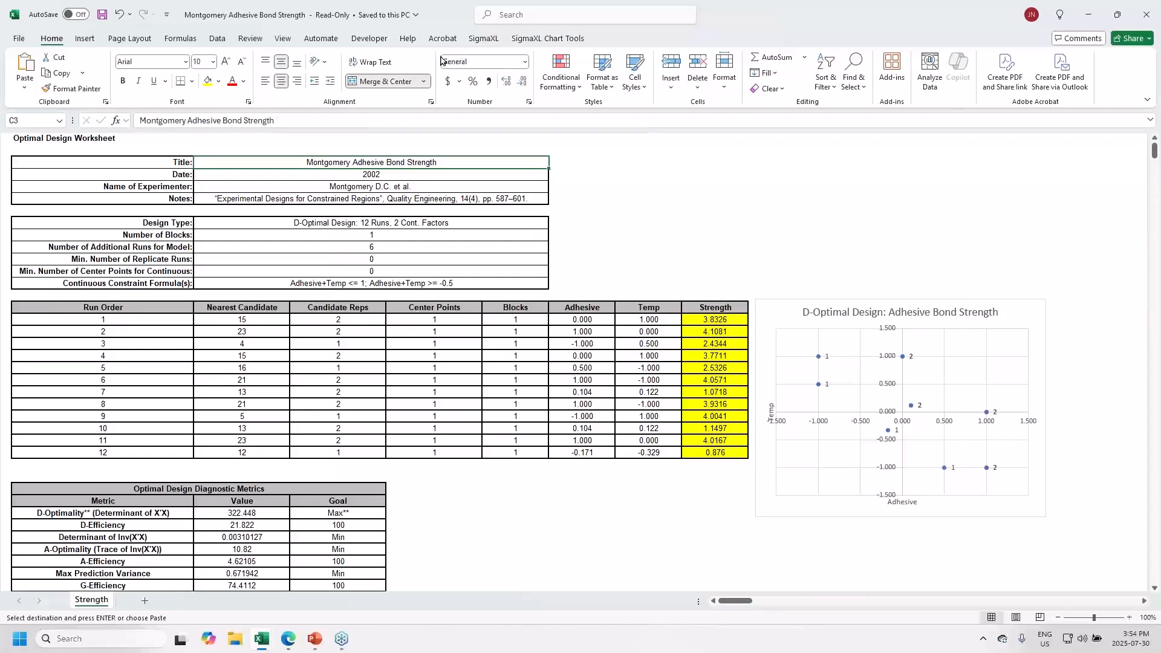
- Analyze the optimal design for Strength using ME + 2-Way Interactions + Quadratic terms, all five selected
click(484, 40)
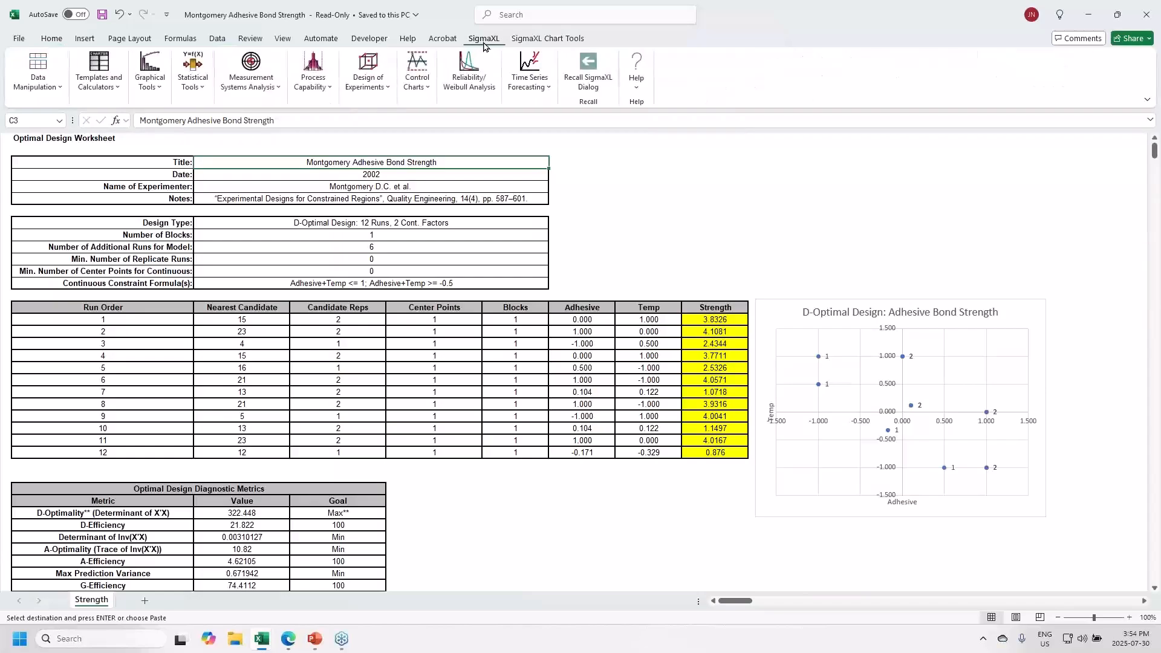
click(369, 84)
mouse_move(394, 311)
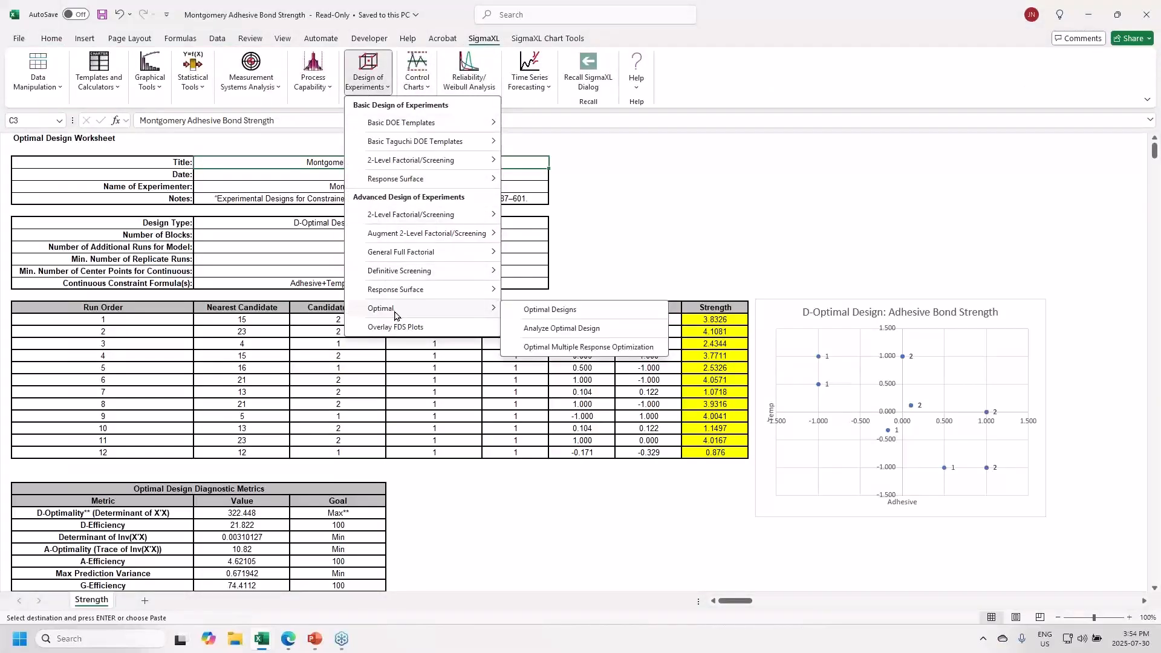
click(552, 329)
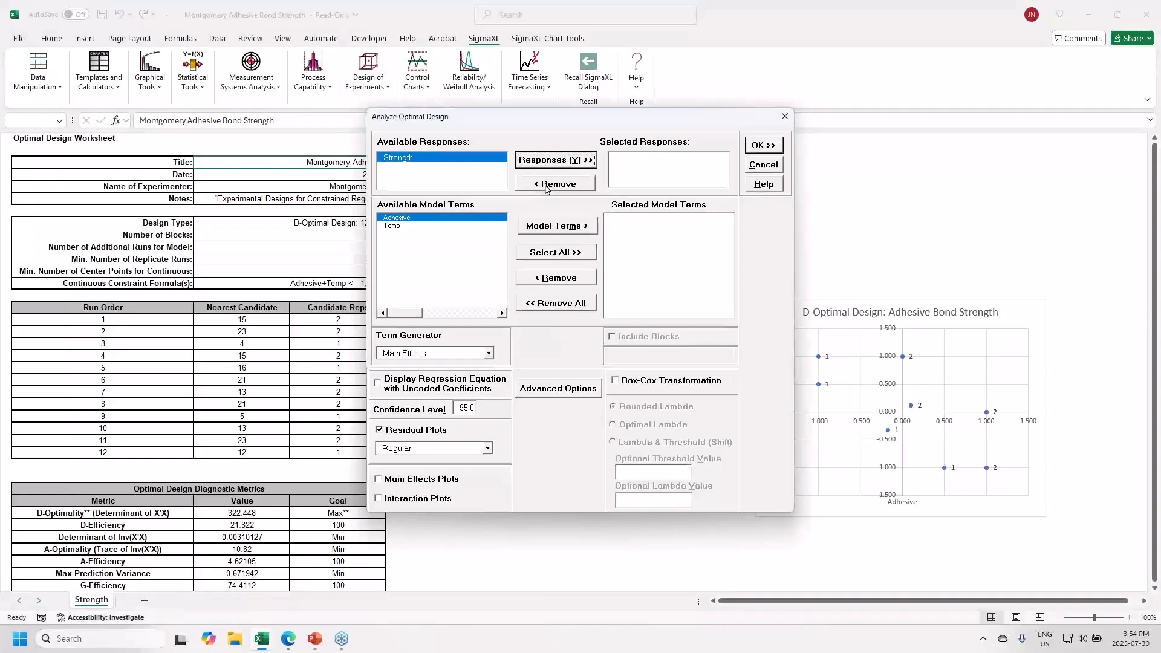
click(492, 356)
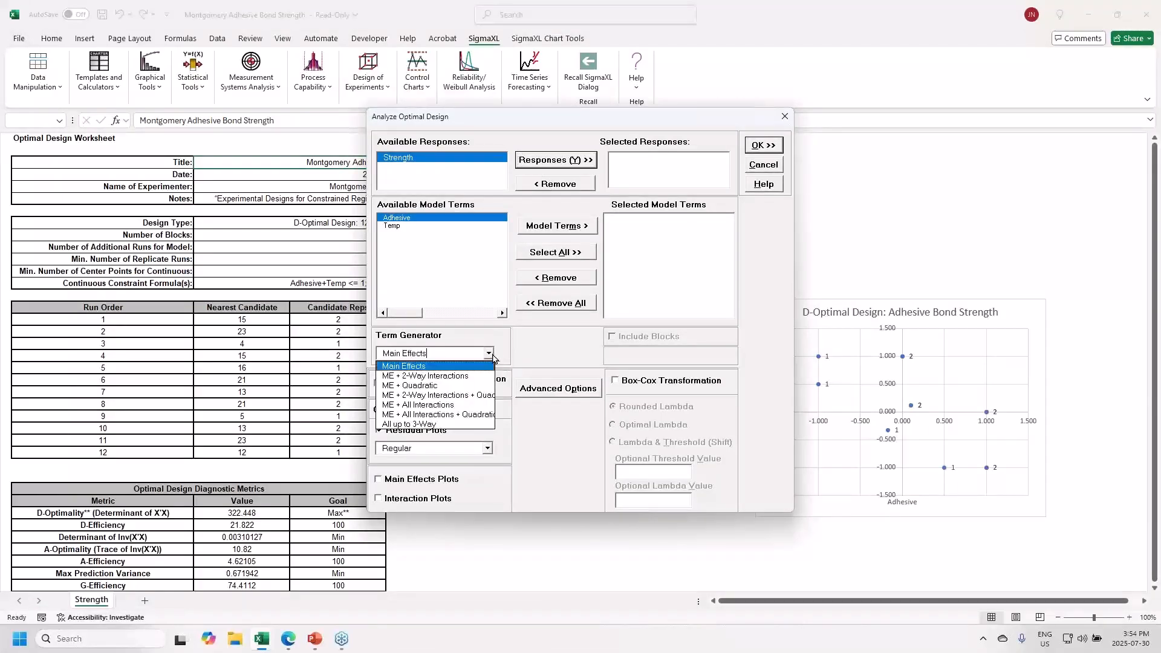
click(473, 396)
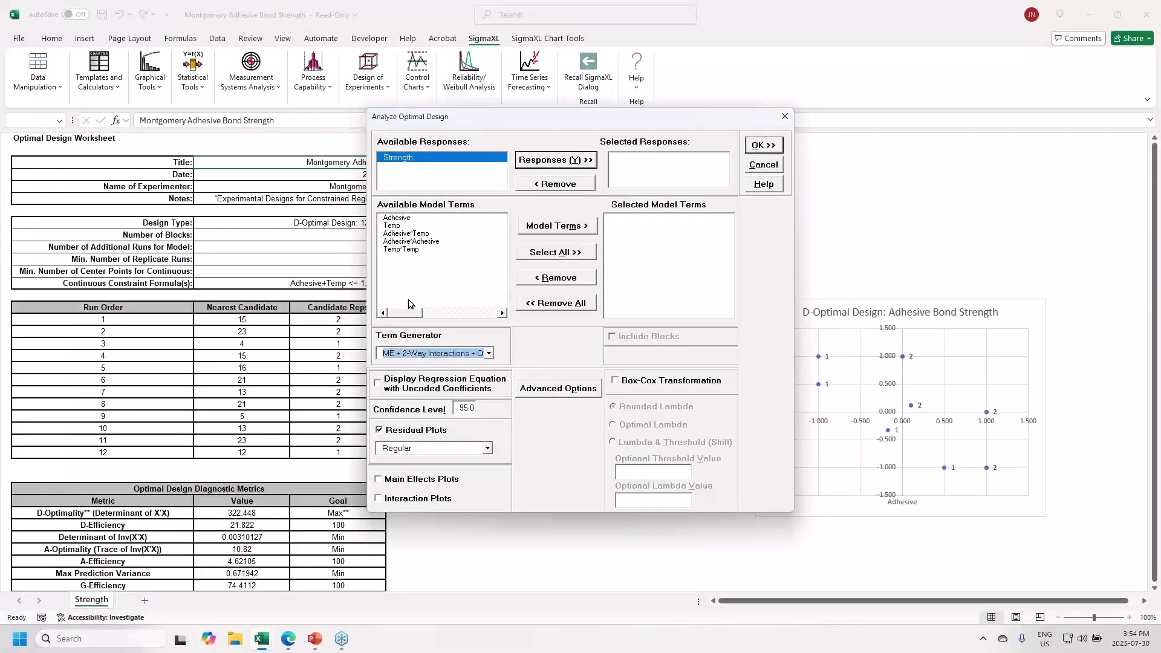
click(565, 159)
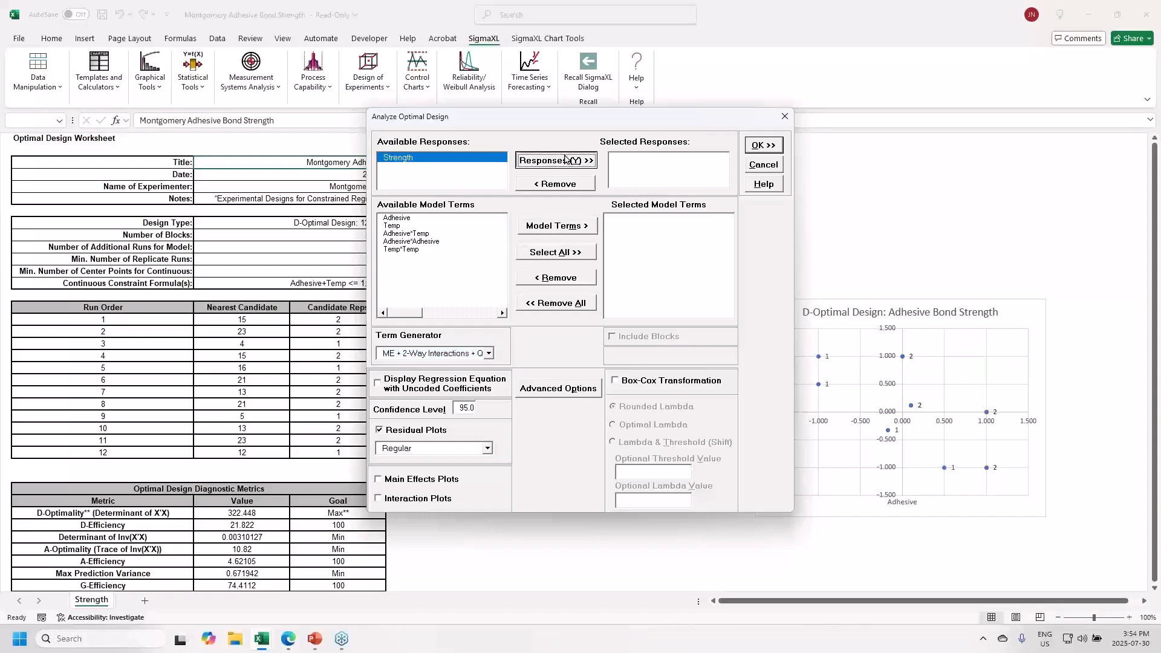
click(557, 256)
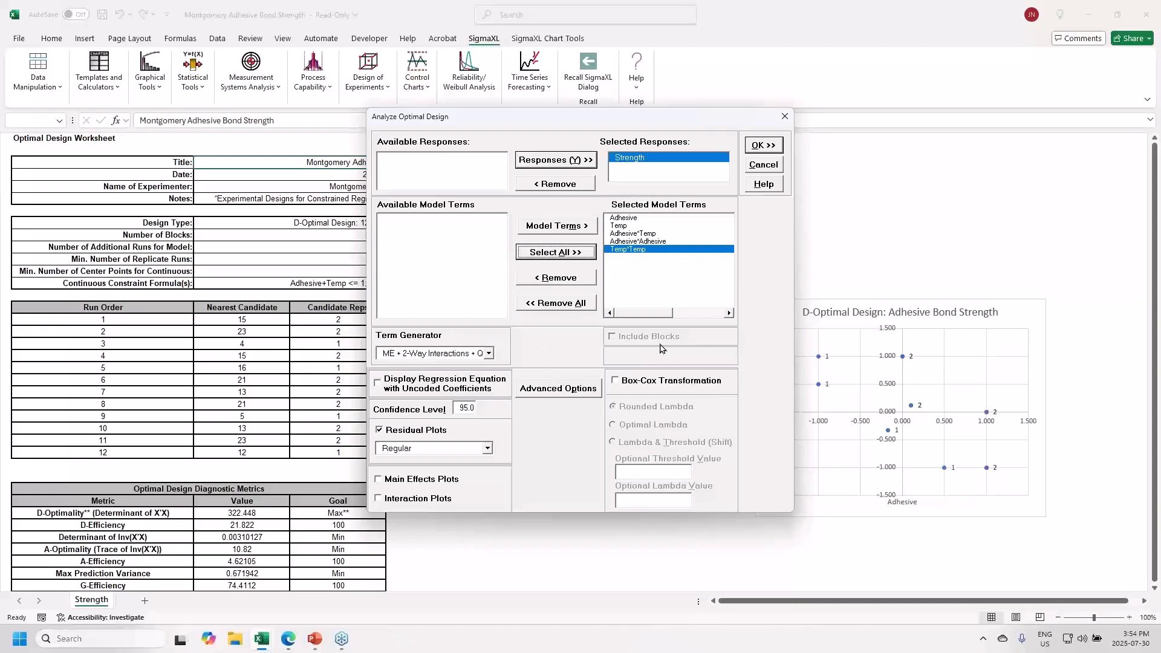
click(764, 145)
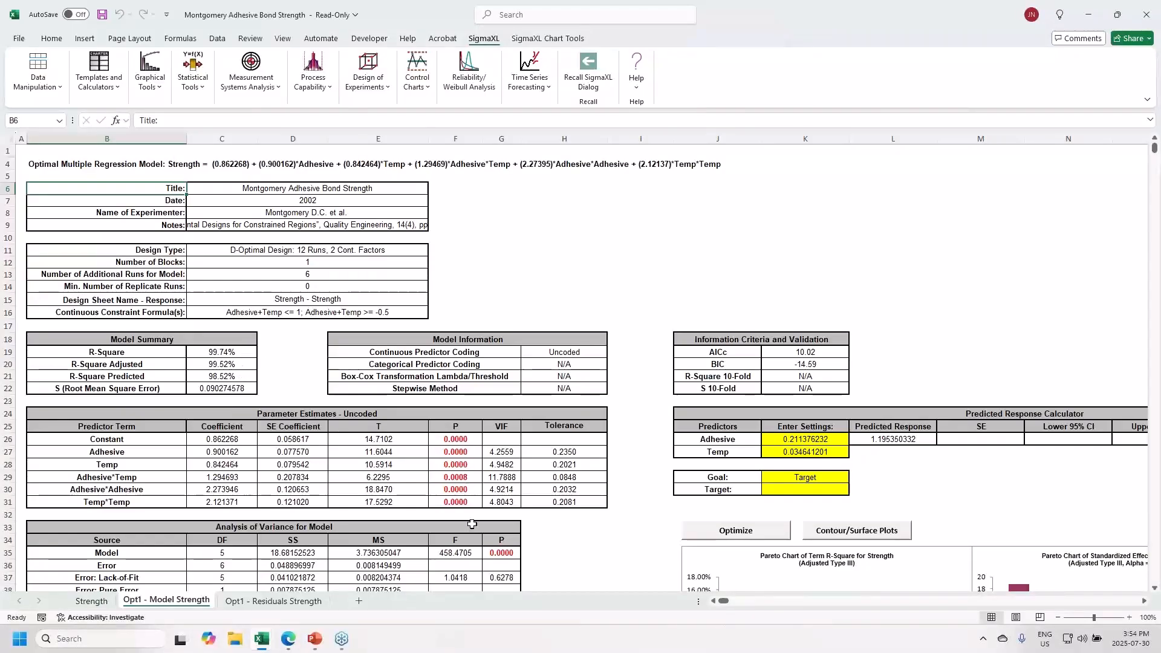
- Review the Opt1 - Residuals Strength plots, then return to the Opt1 - Model Strength sheet
click(274, 602)
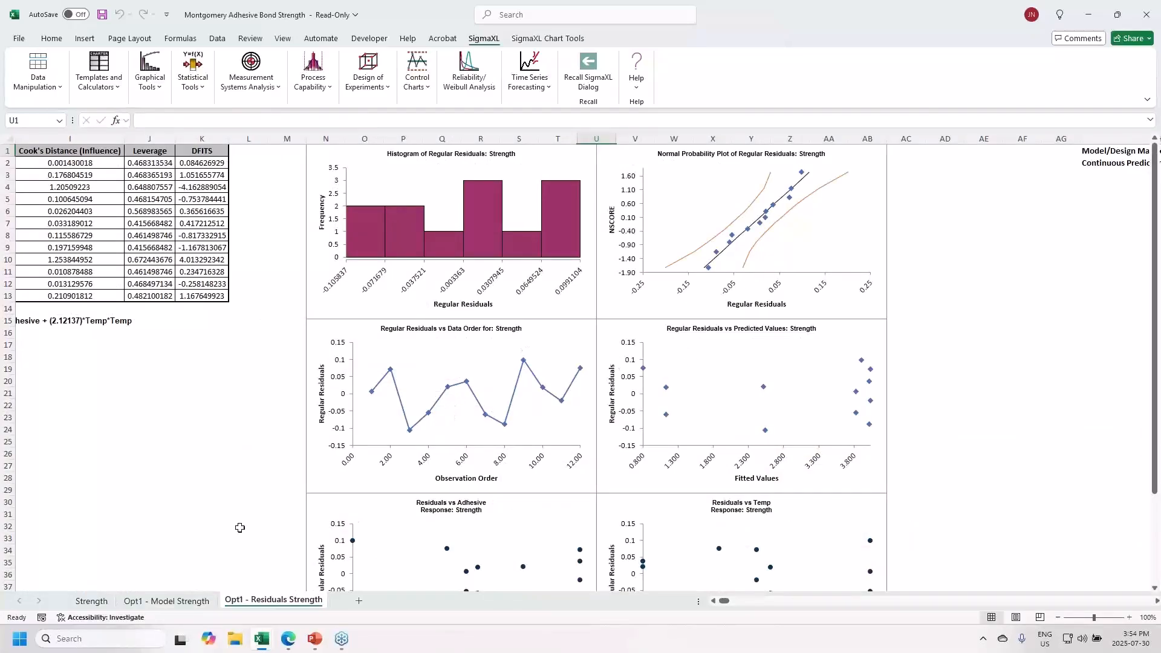
click(179, 602)
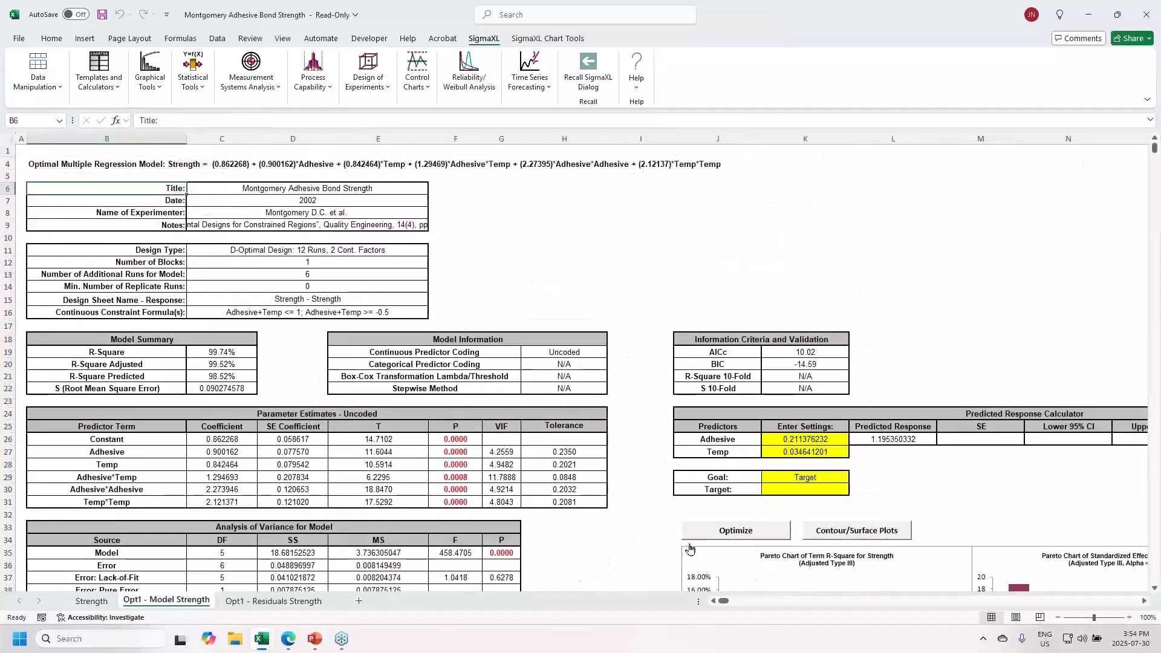
scroll(1142, 602, right, 2)
scroll(1143, 603, right, 8)
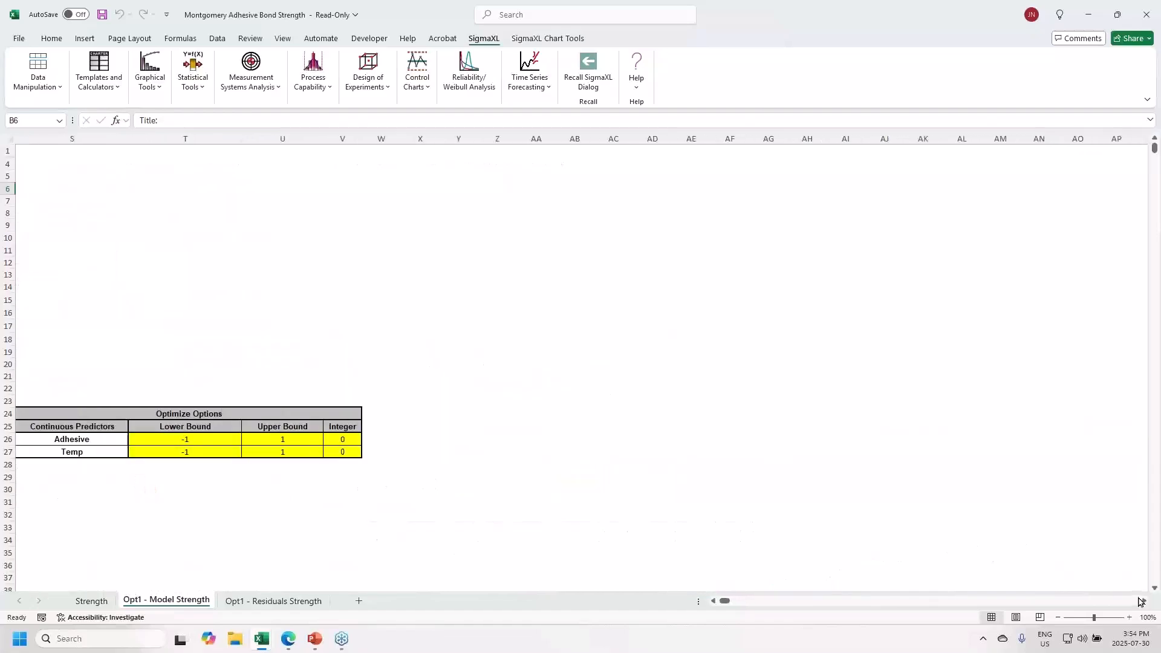
scroll(713, 602, left, 6)
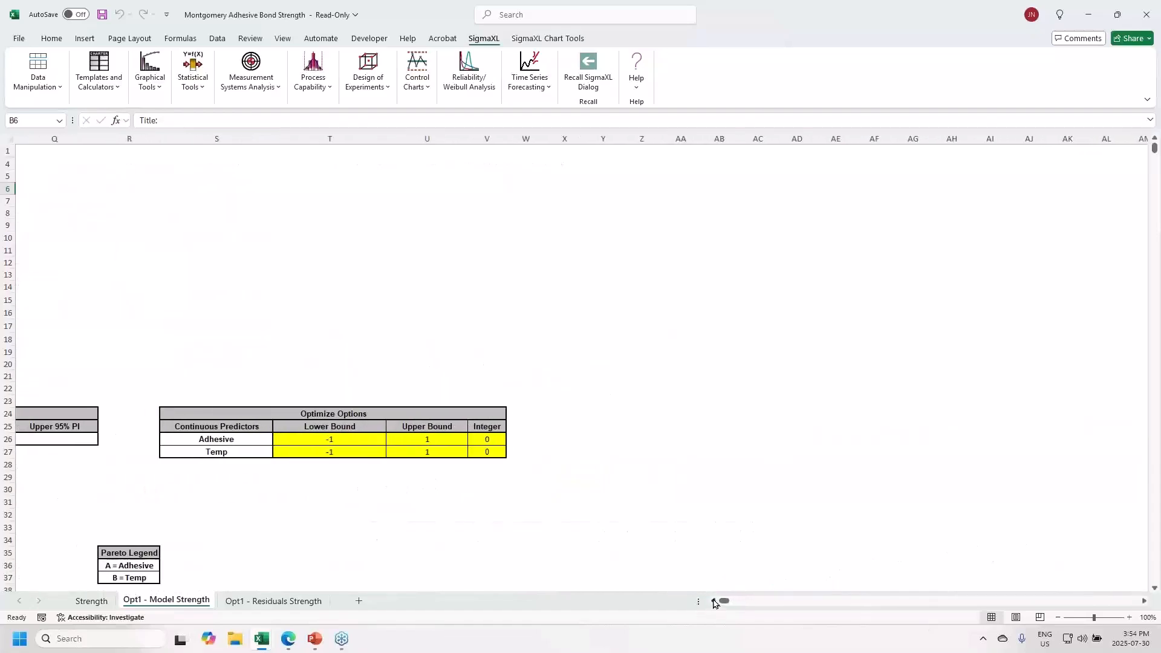
scroll(713, 603, left, 5)
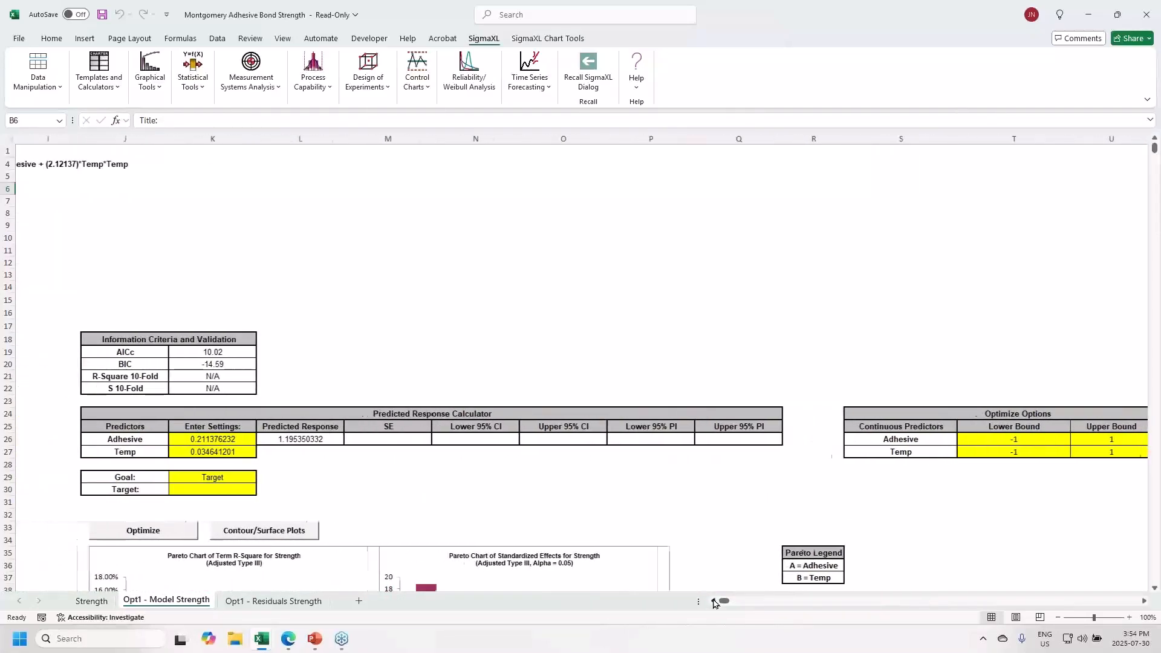
- Set both Adhesive and Temp to 0 in the Predicted Response Calculator
click(300, 439)
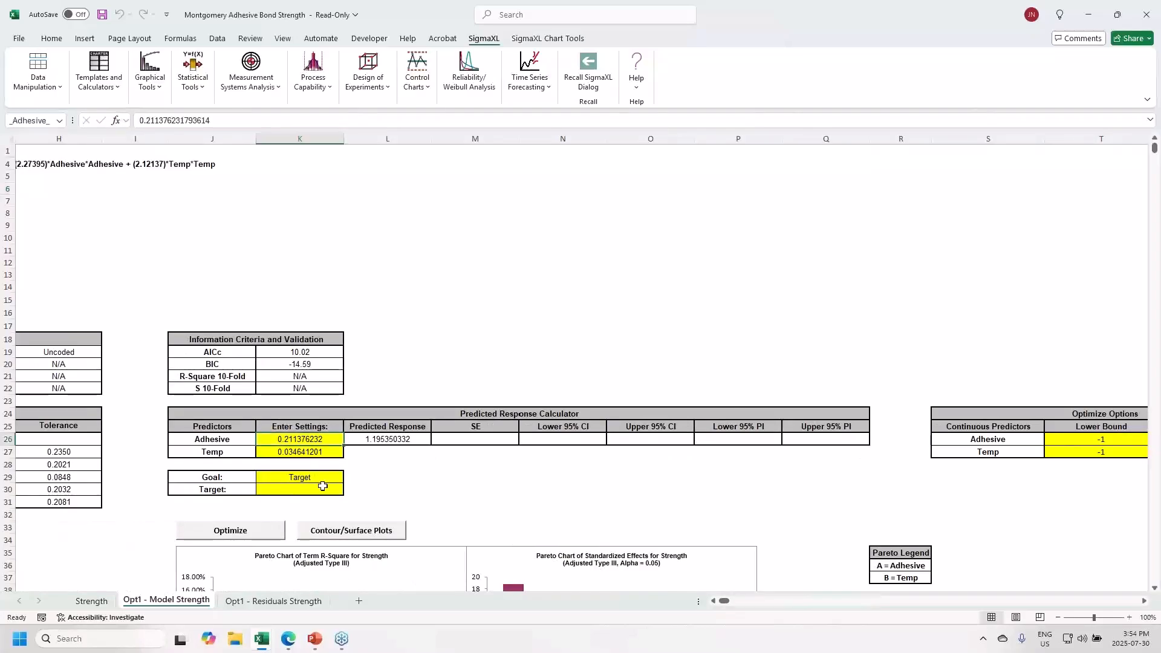
text(0)
key(Return)
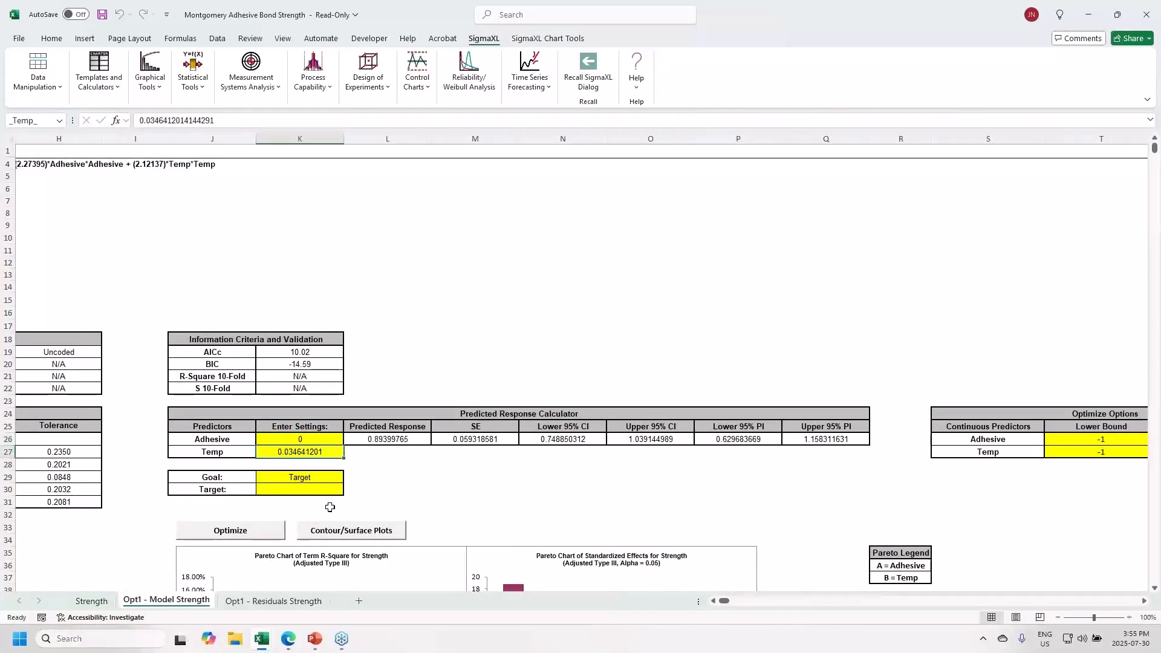
text(0)
key(Return)
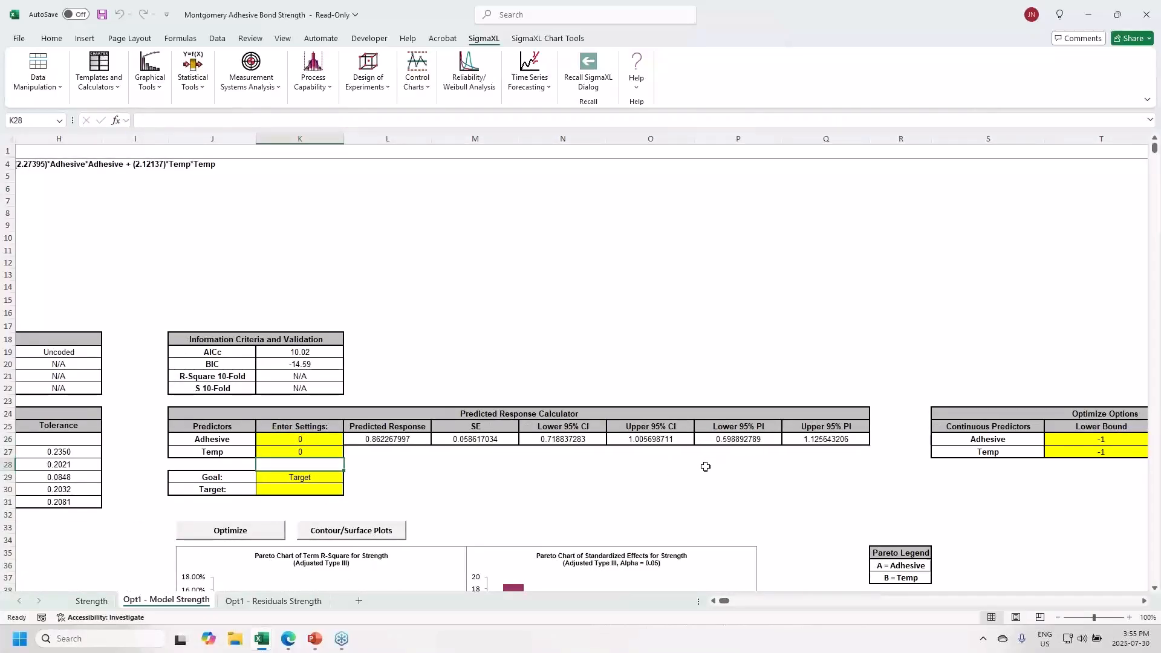
- Compute the confidence half-width =O26-L26 below the Upper 95% CI, giving 0.143430714
click(660, 454)
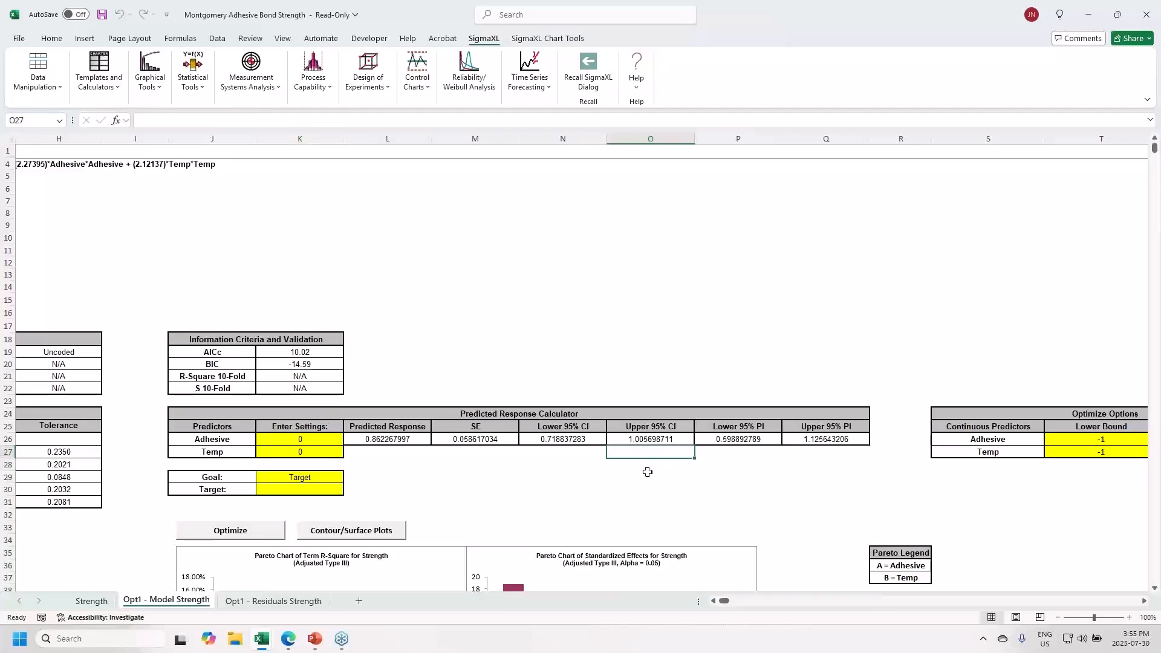
text(=)
click(669, 438)
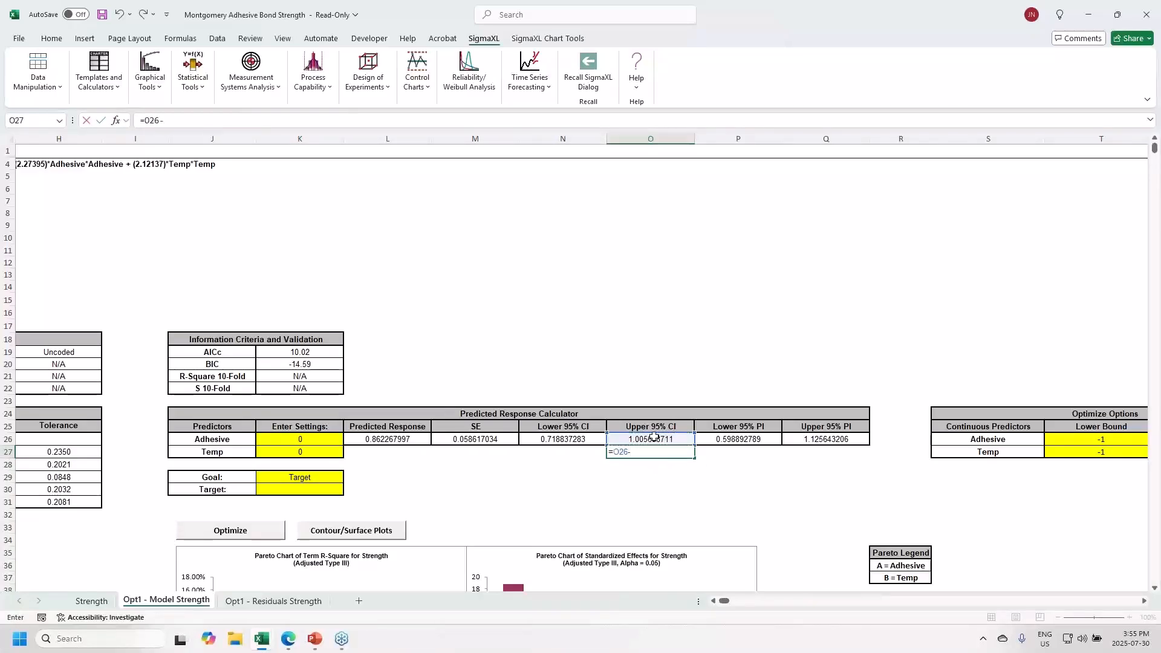
click(372, 438)
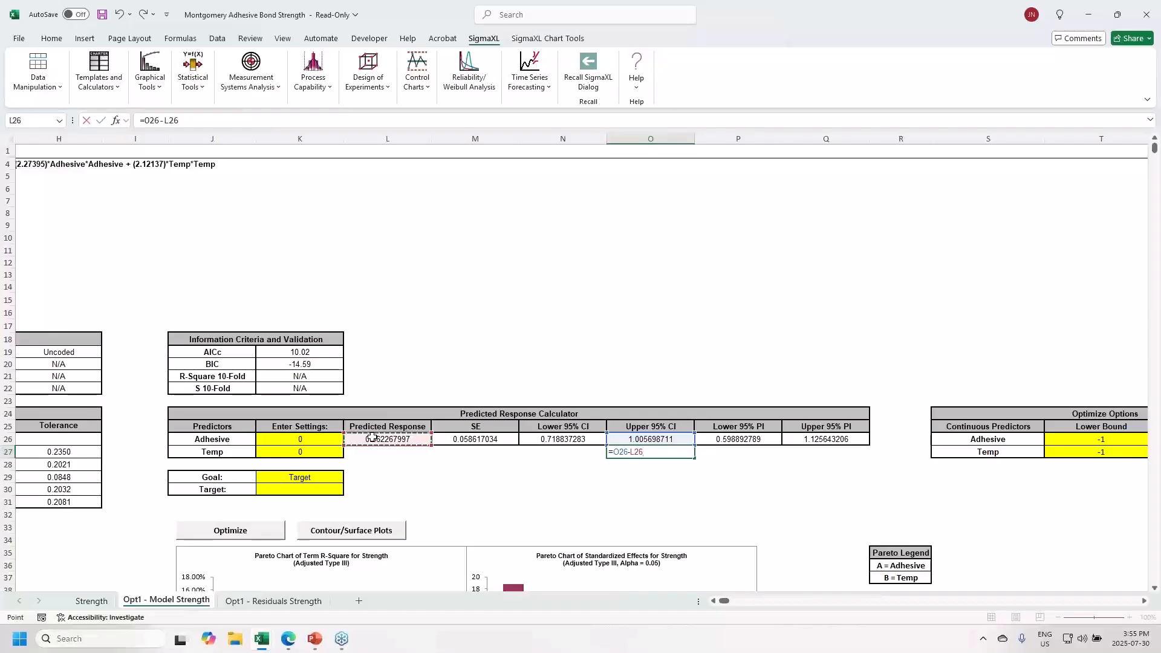
key(Return)
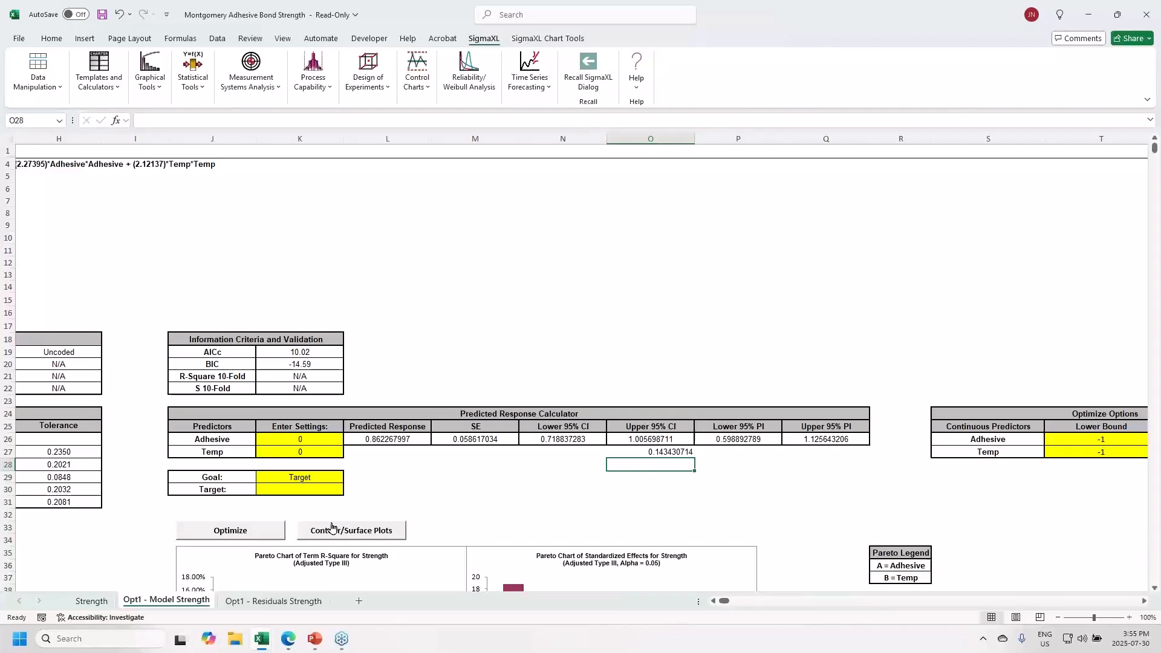
click(300, 478)
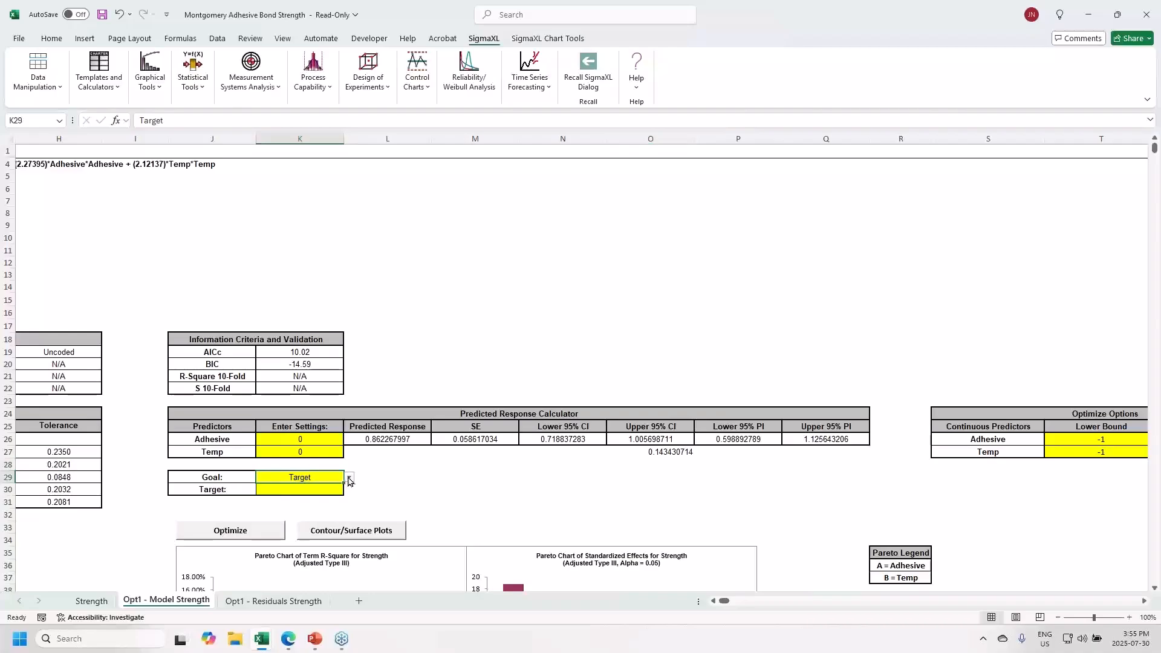
- Maximize Strength and paste Adhesive 1, Temp ≈0, giving predicted response 4.036466202
click(350, 478)
click(330, 490)
click(256, 536)
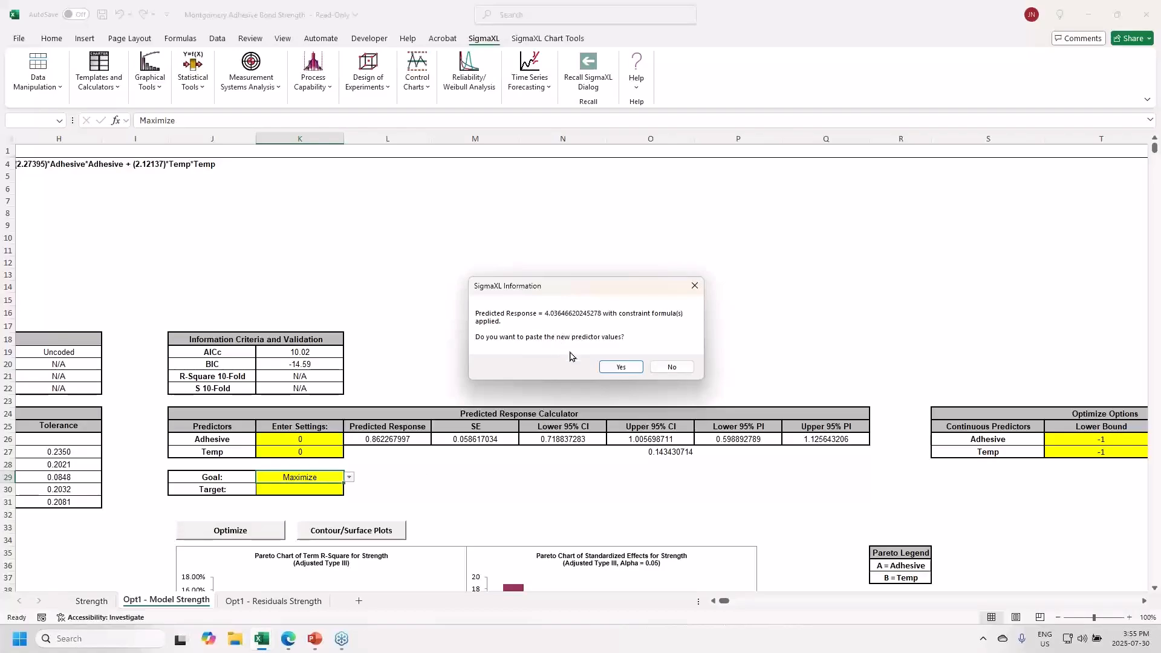
click(604, 365)
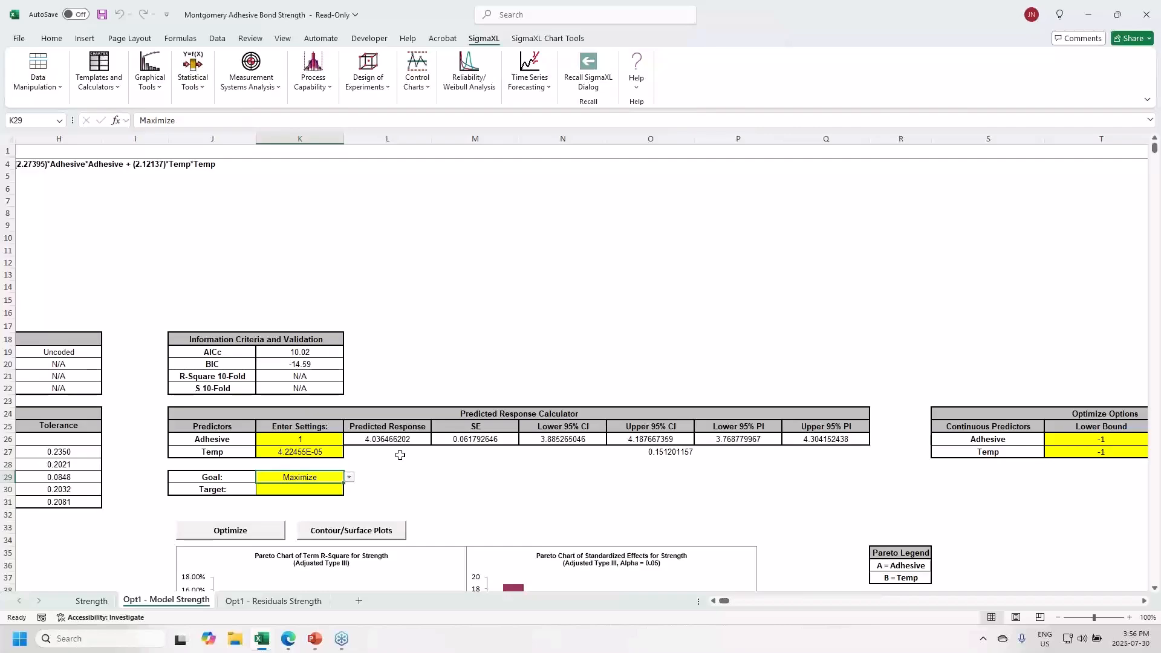
key(alt+Tab)
key(alt+Tab)
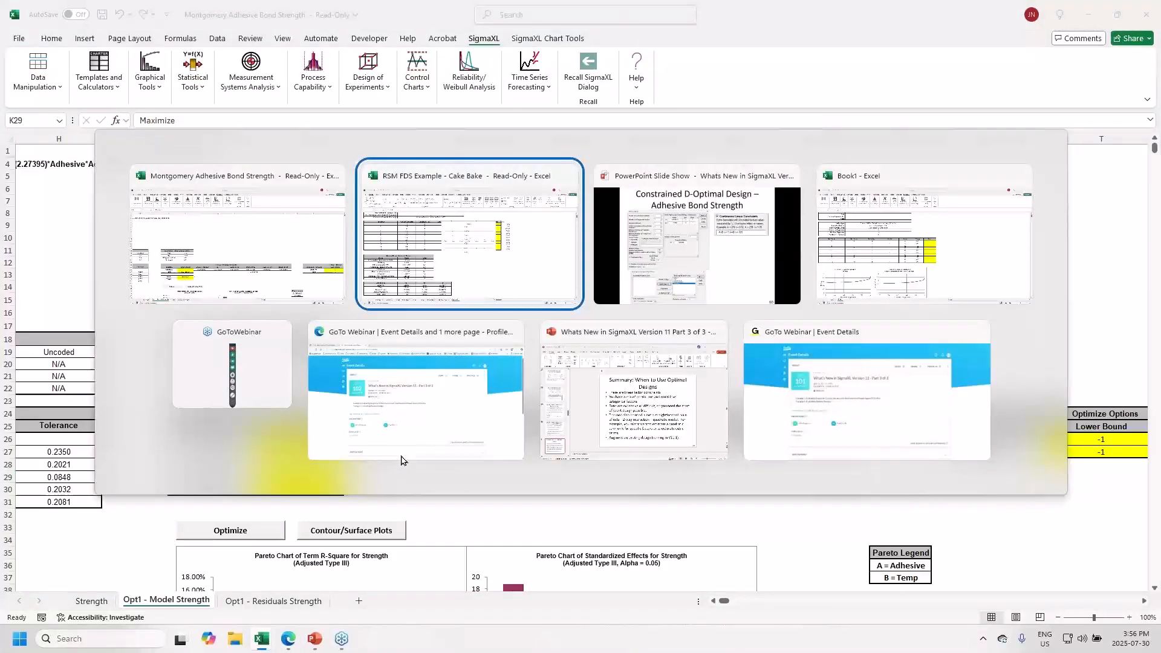
- Advance the SigmaXL Version 11 Part 3 slideshow three slides to the closing 'Questions?' slide
key(Right)
key(Right)
key(Right)
key(Right)
key(Right)
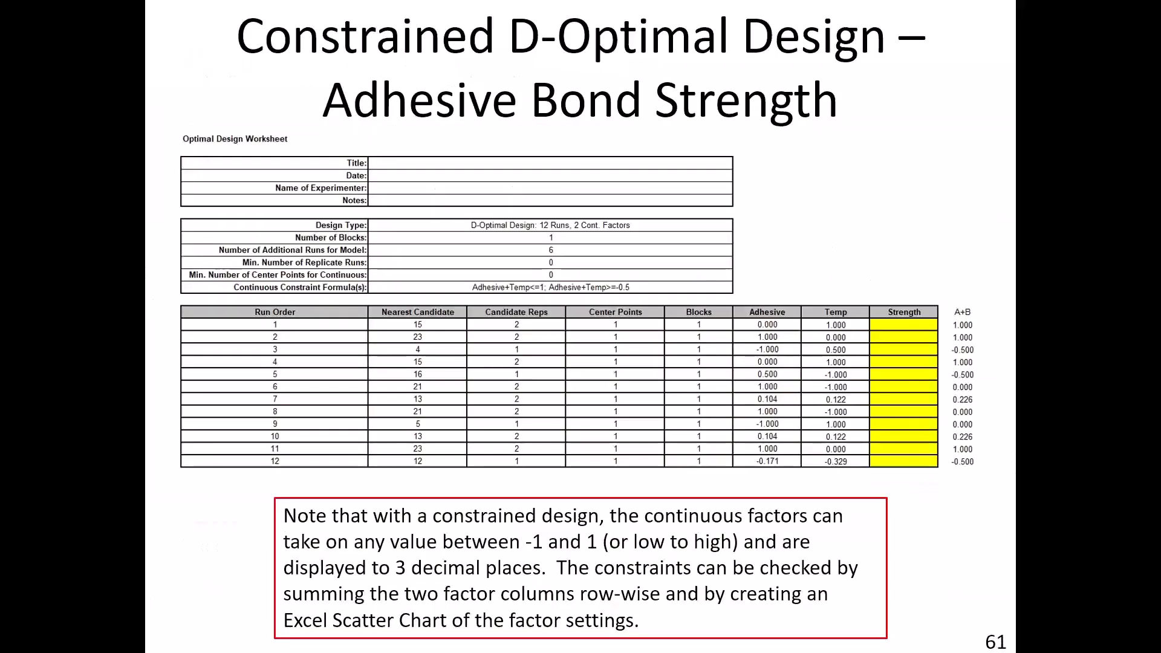
key(Right)
key(Right)
key(Right)
key(Right)
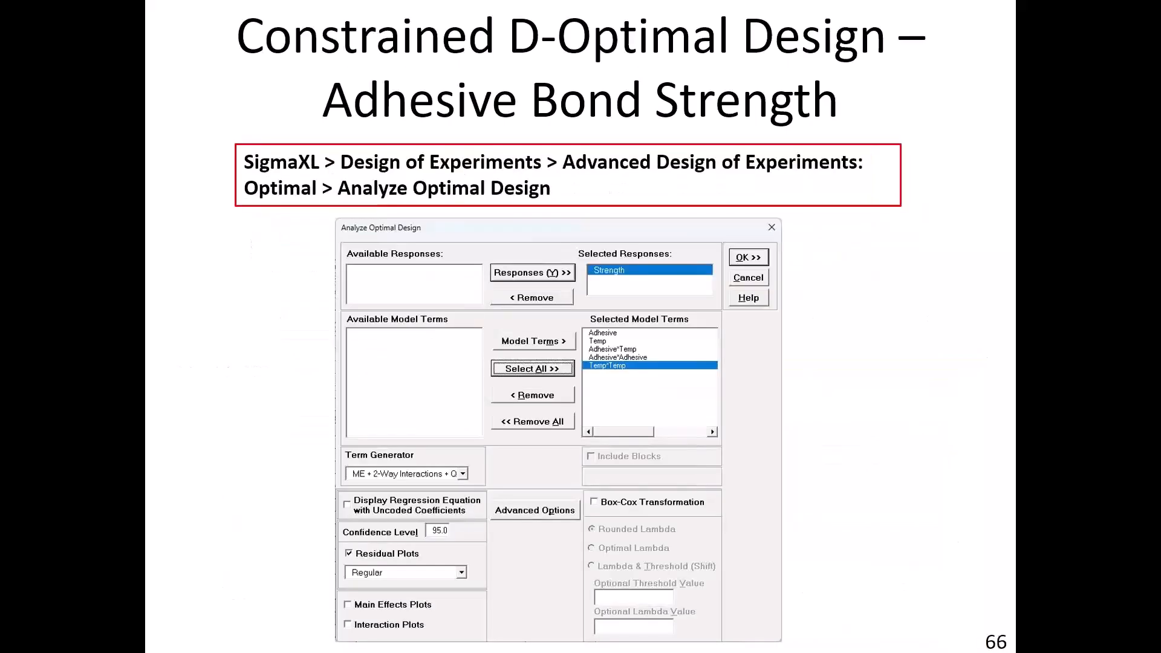
key(Right)
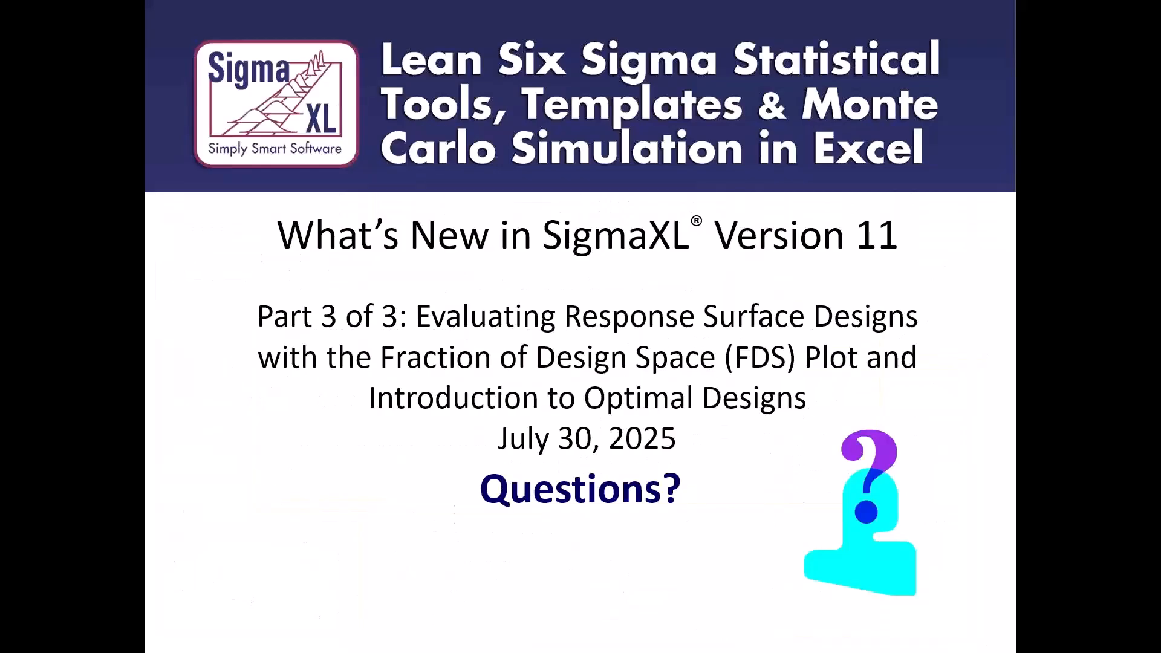